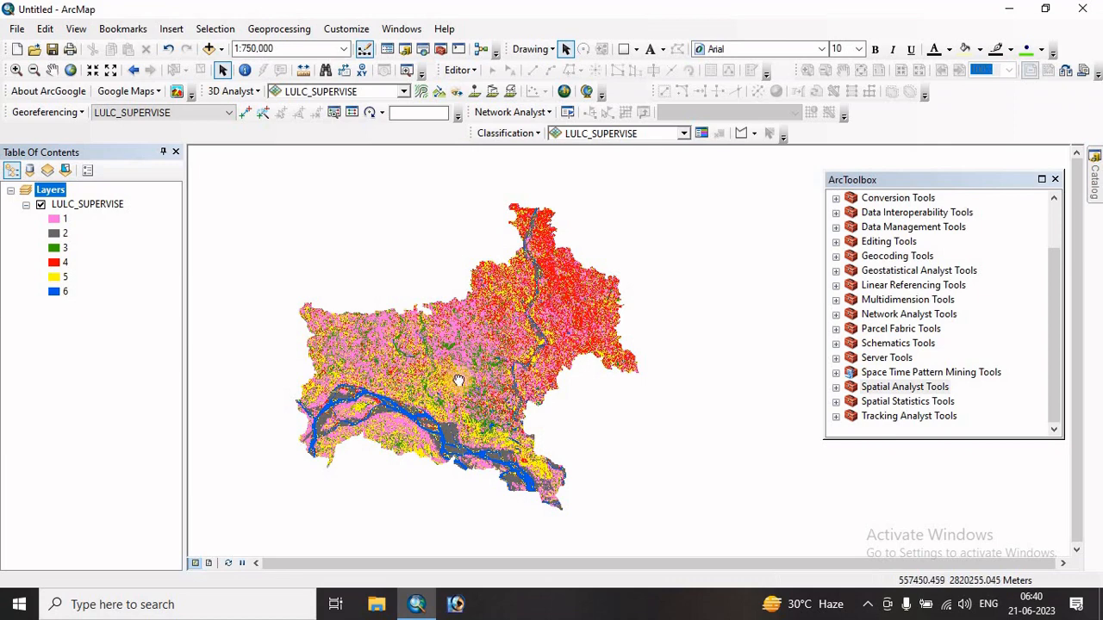
# - Review the class names in the LULC_SUPERVISE attribute table and close the table
pyautogui.scroll(-2, 459, 381)
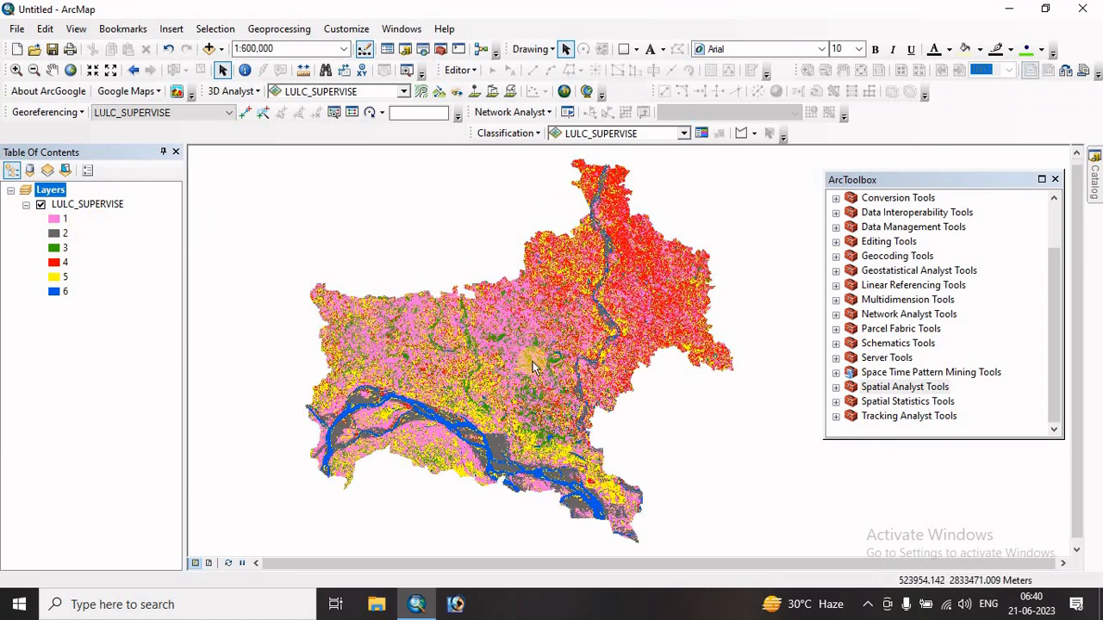
pyautogui.scroll(-2, 565, 381)
pyautogui.scroll(3, 565, 382)
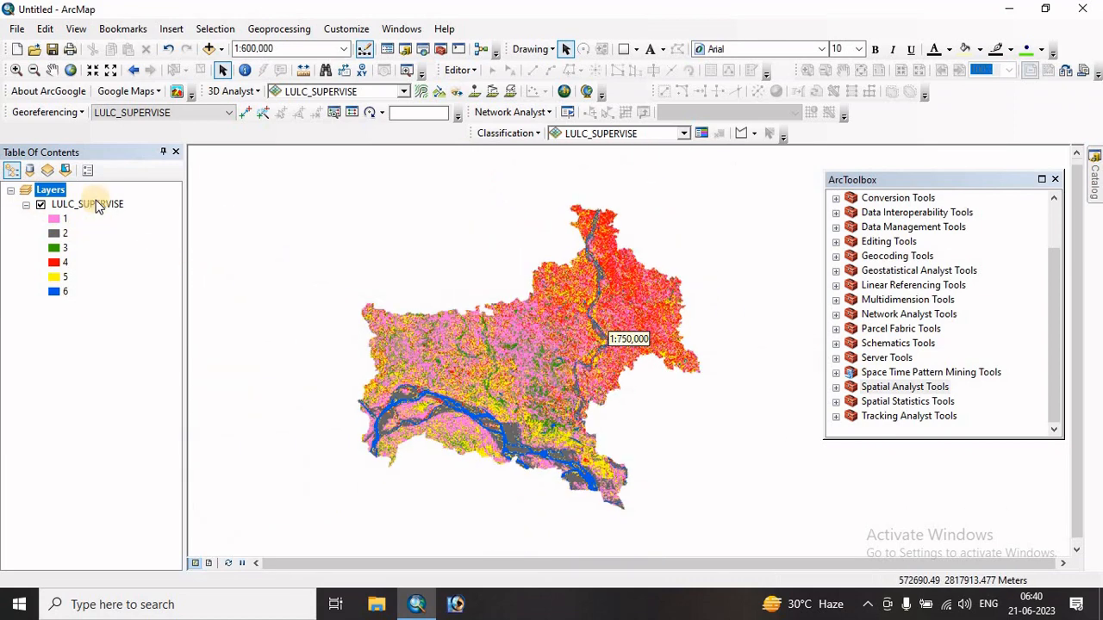
pyautogui.rightClick(69, 204)
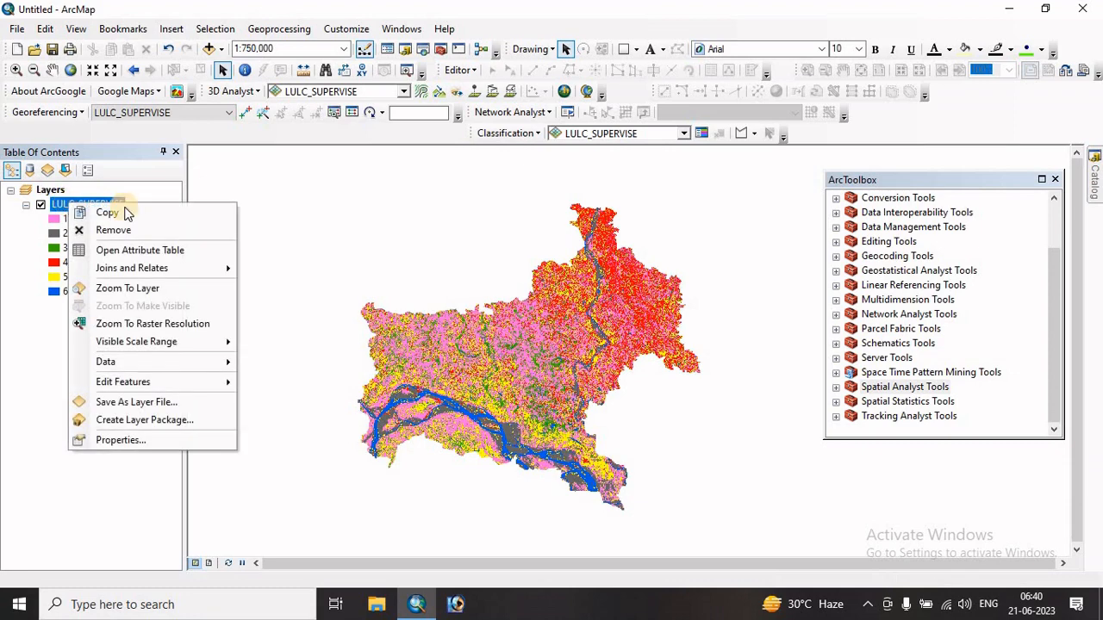
pyautogui.click(109, 250)
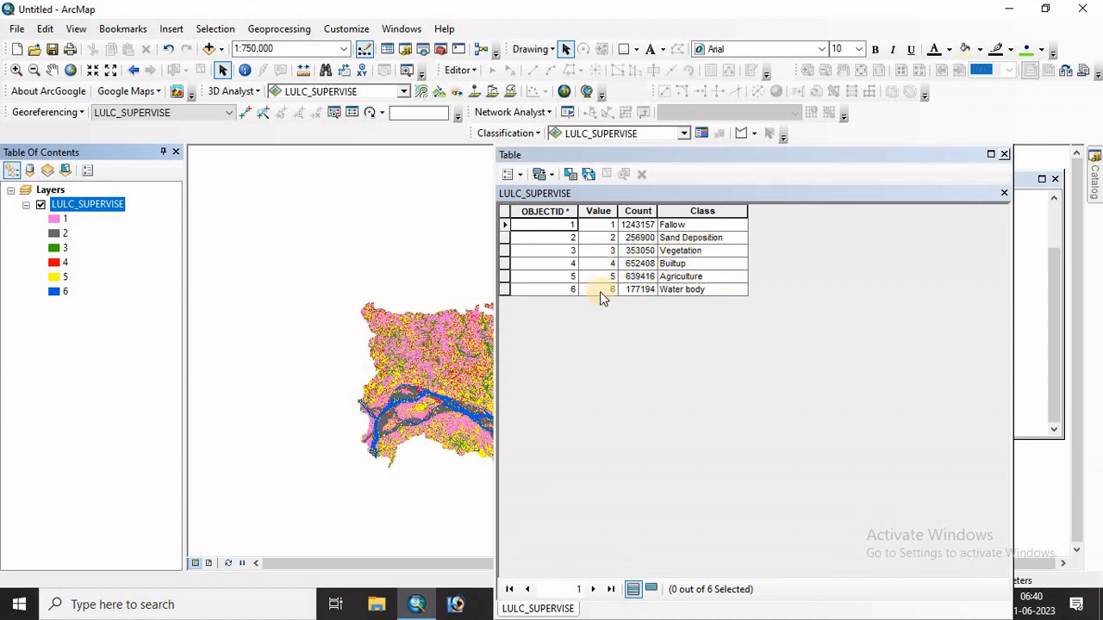
pyautogui.click(1003, 154)
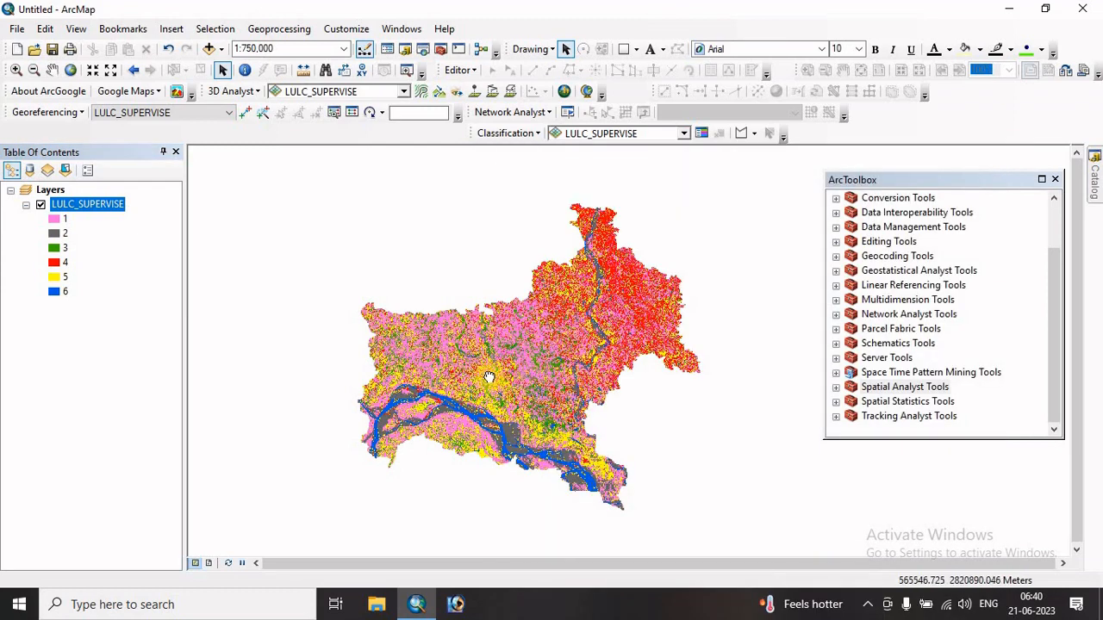
# - Check the installed ArcGIS Desktop version information and close its window
pyautogui.moveTo(540, 388); pyautogui.dragTo(565, 312)
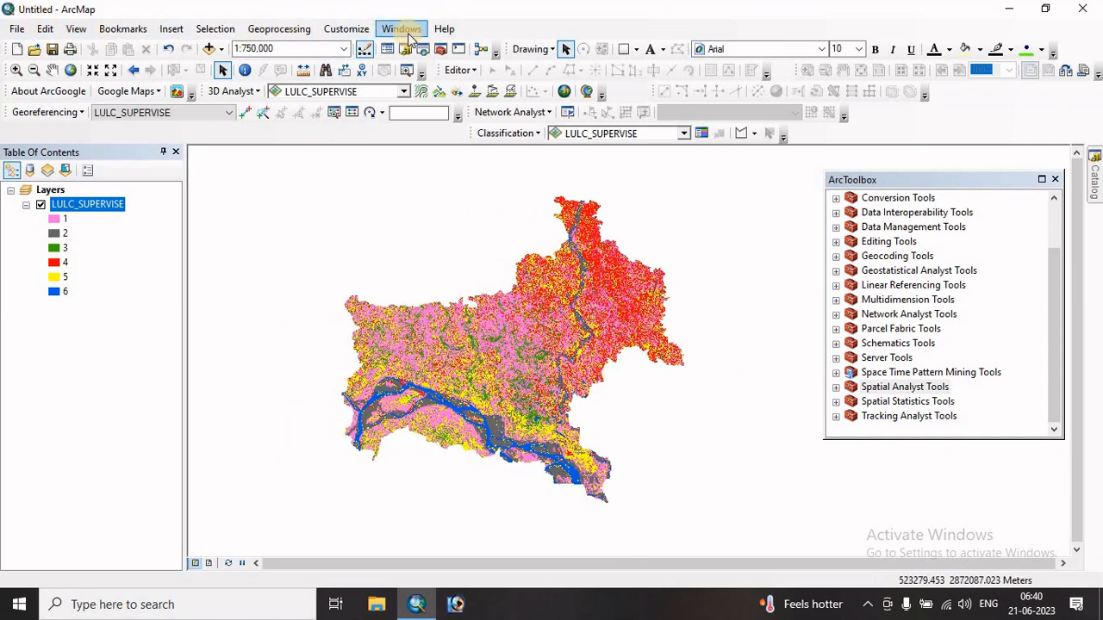
pyautogui.click(444, 31)
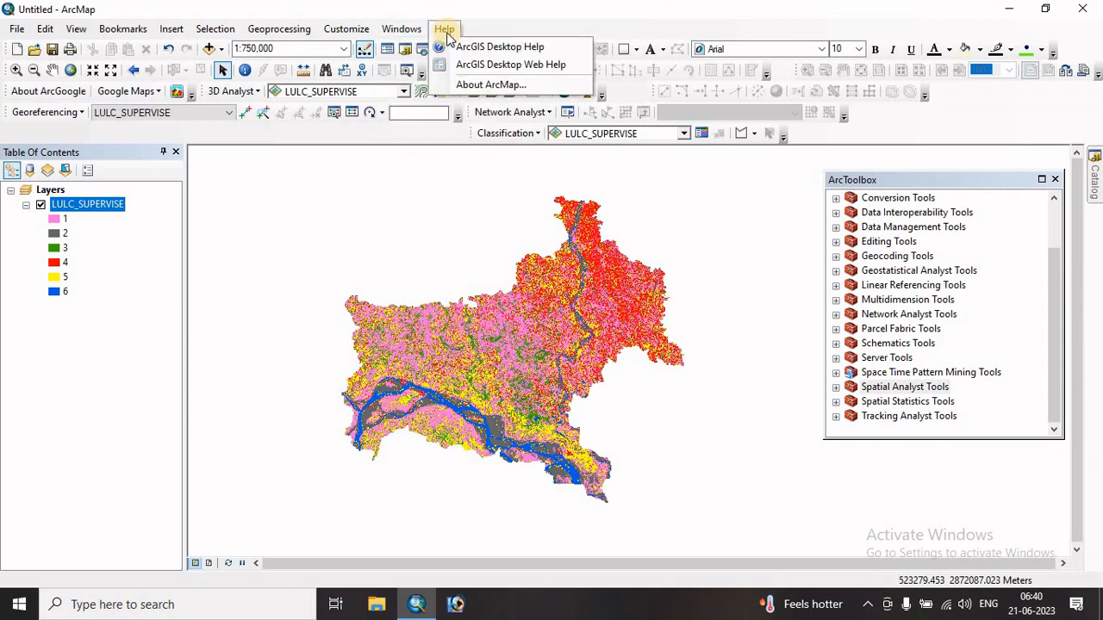
pyautogui.click(503, 85)
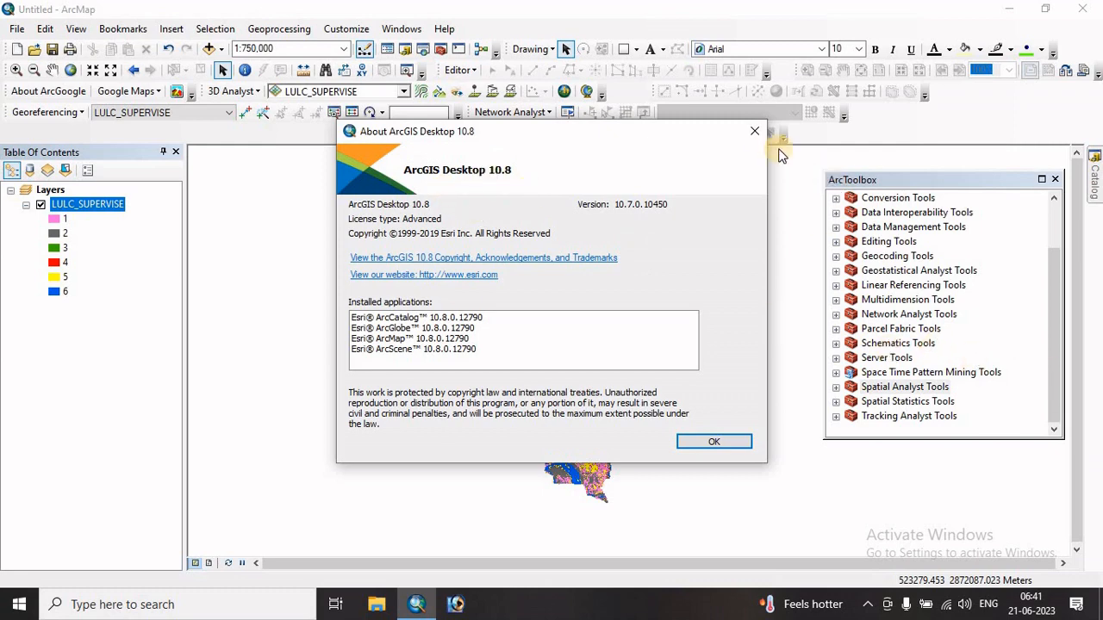
pyautogui.click(755, 131)
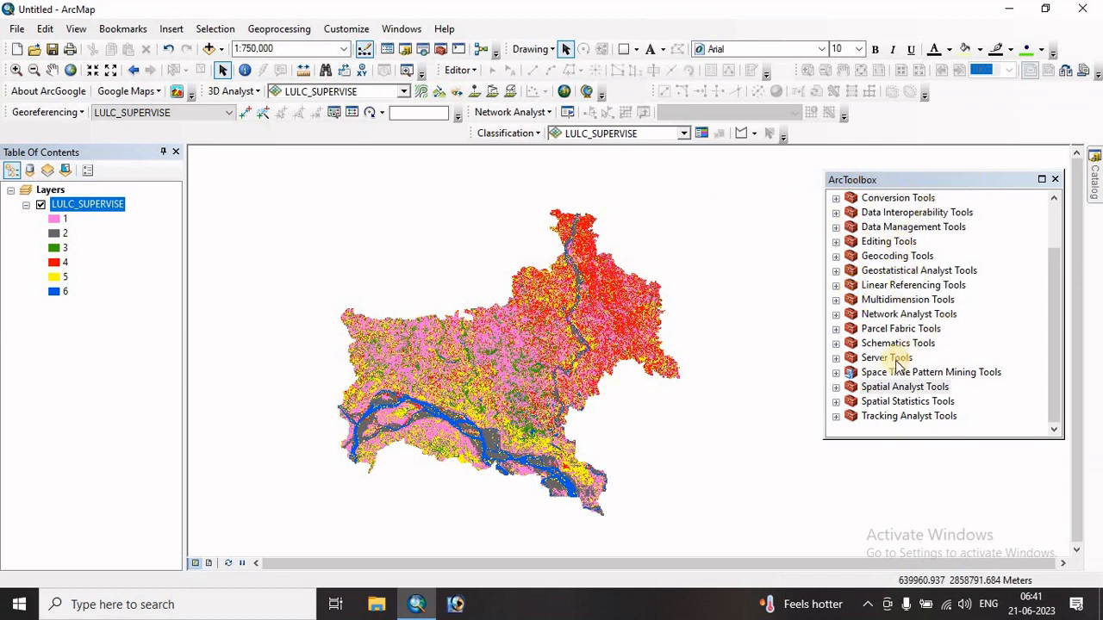
# - Open the Create Accuracy Assessment Points tool from the Spatial Analyst Segmentation and Classification toolset
pyautogui.click(896, 389)
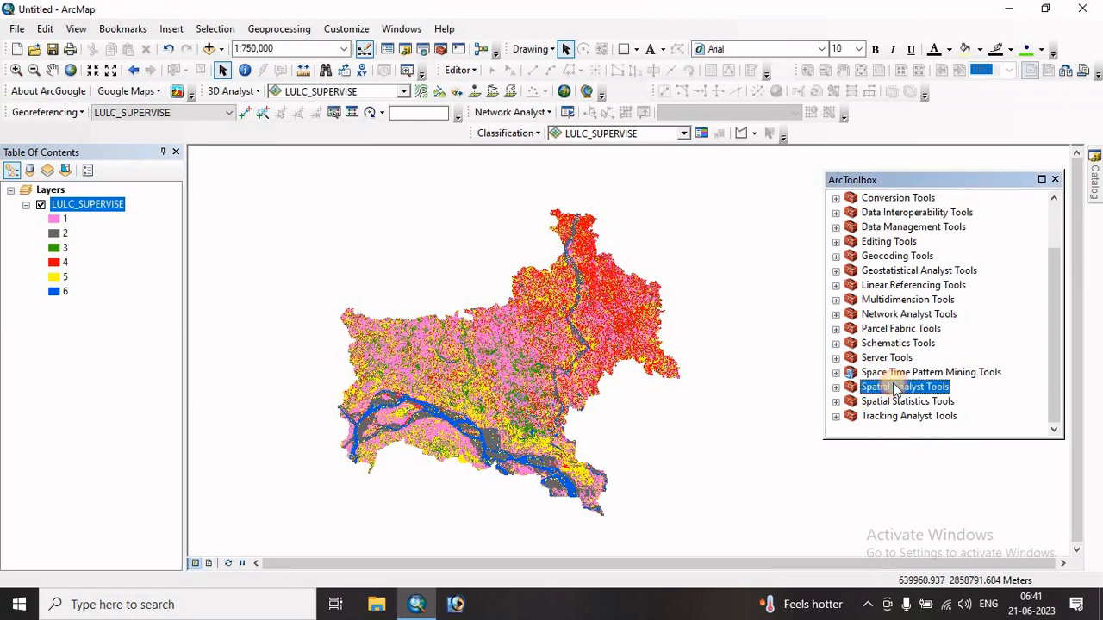
pyautogui.click(835, 389)
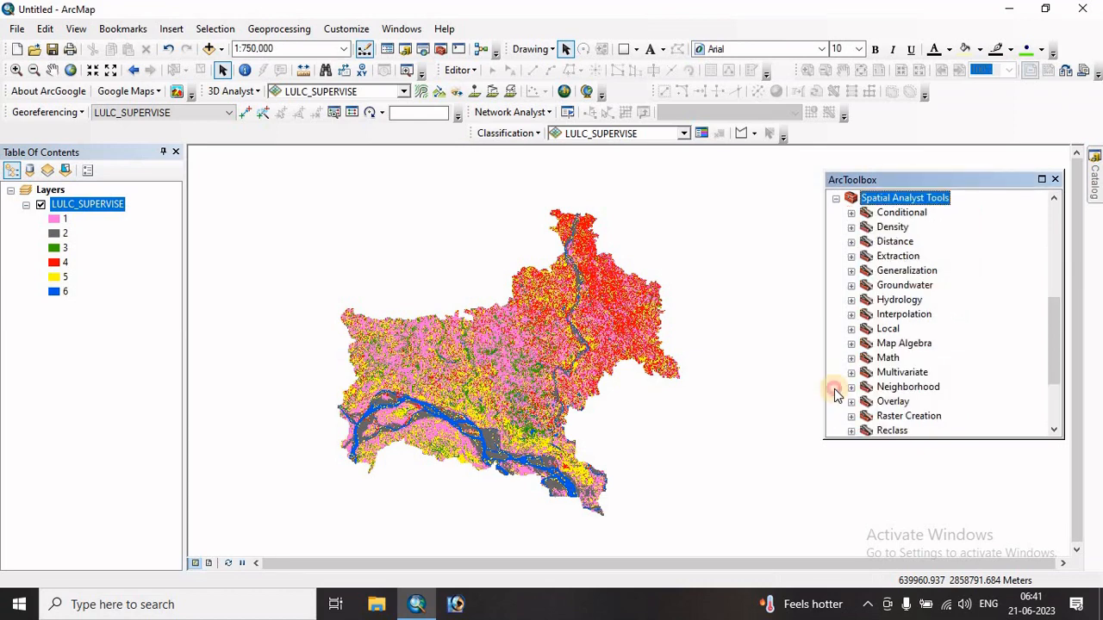
pyautogui.scroll(-3, 920, 370)
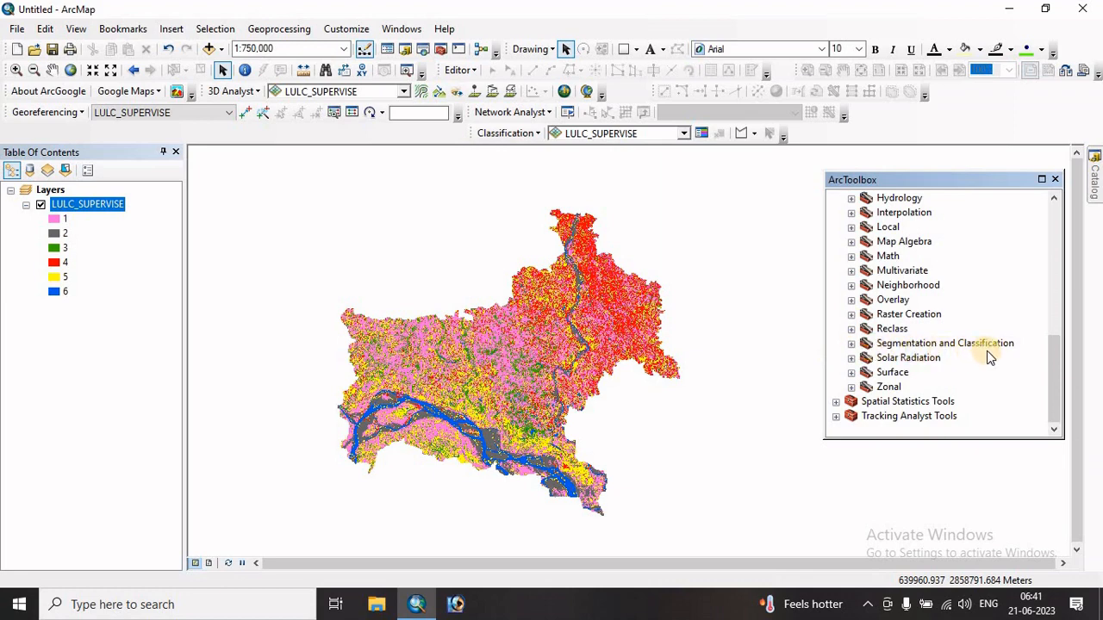
pyautogui.click(851, 343)
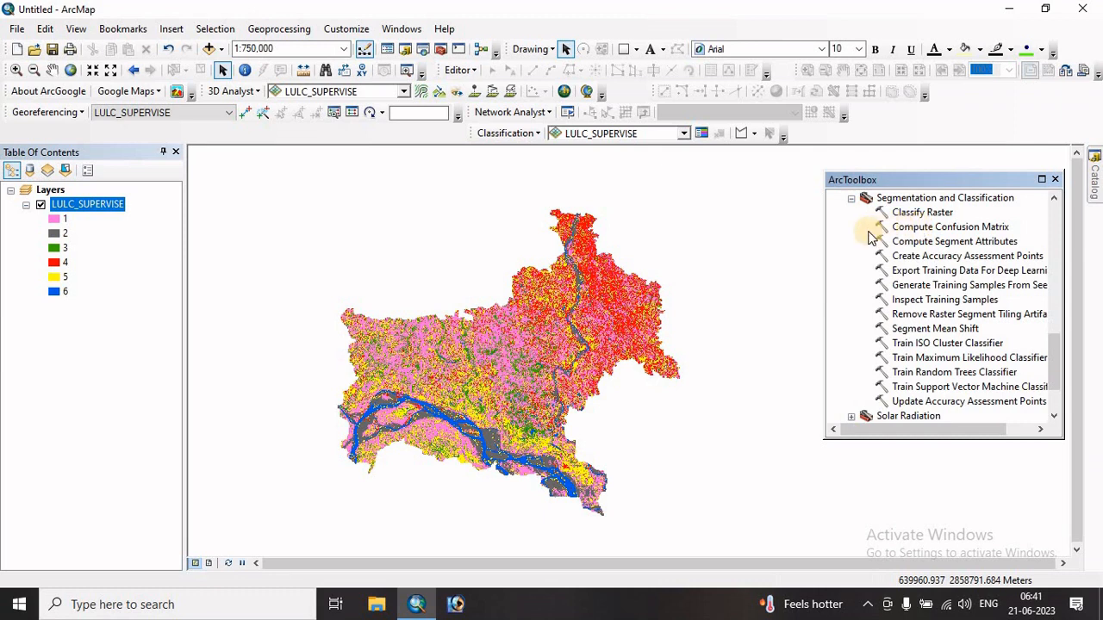
pyautogui.doubleClick(929, 257)
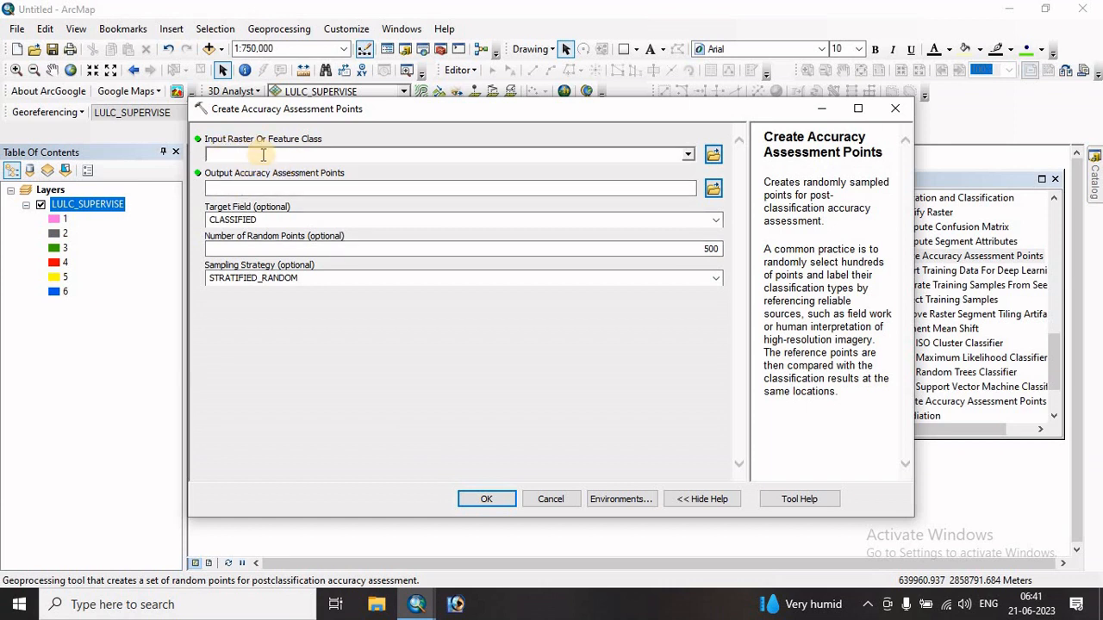
# - Use LULC_SUPERVISE as the input raster and save the output assessment points as LULC_POINT in the kn folder
pyautogui.click(689, 155)
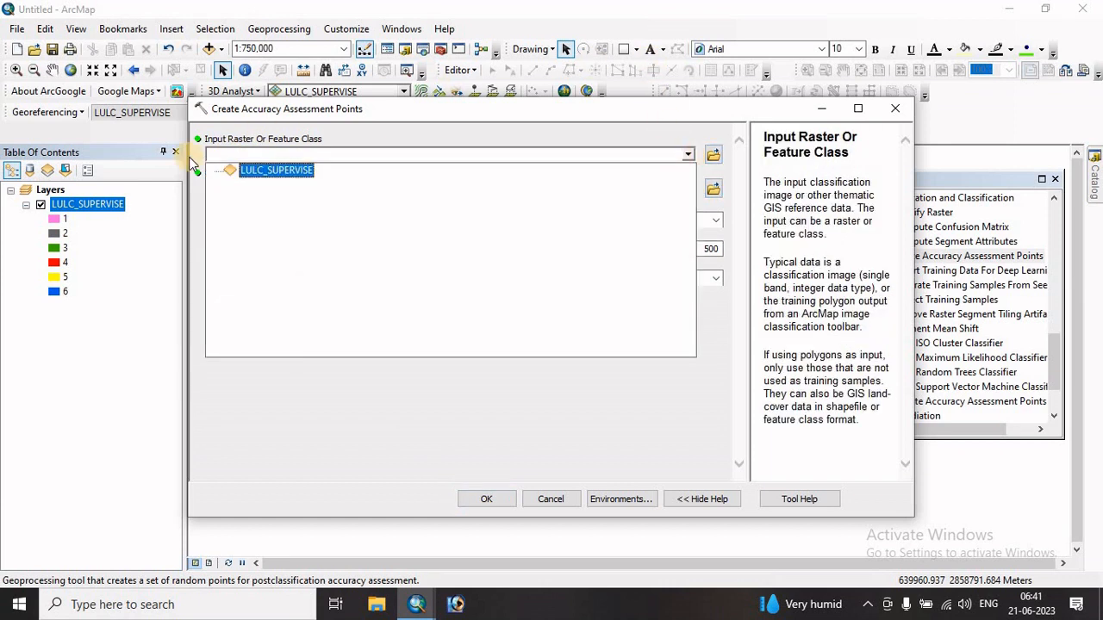
pyautogui.click(283, 170)
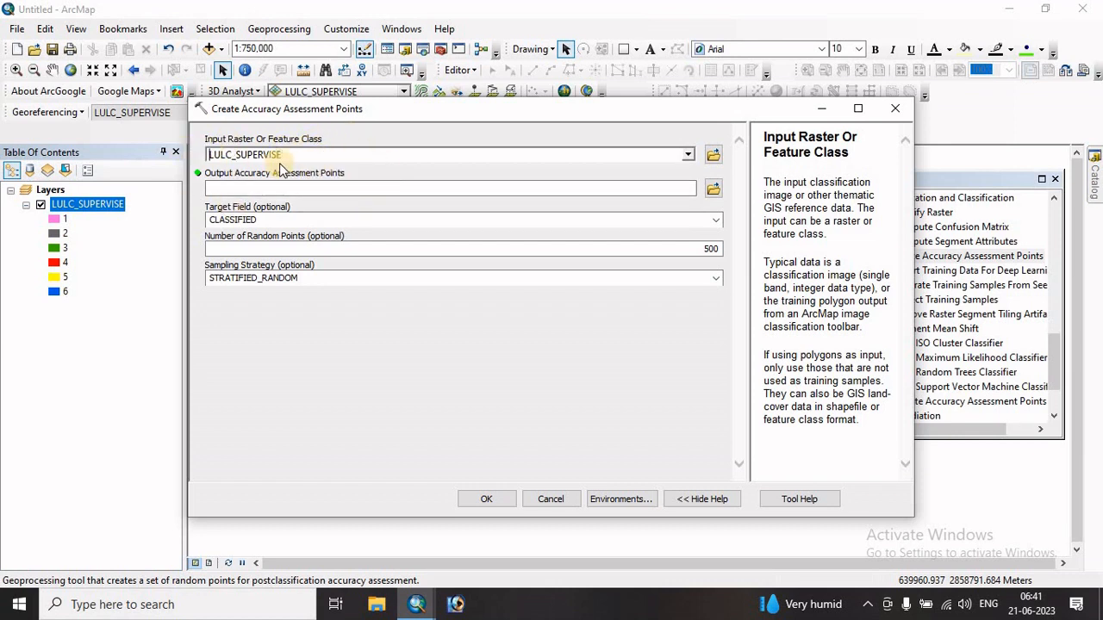
pyautogui.click(713, 189)
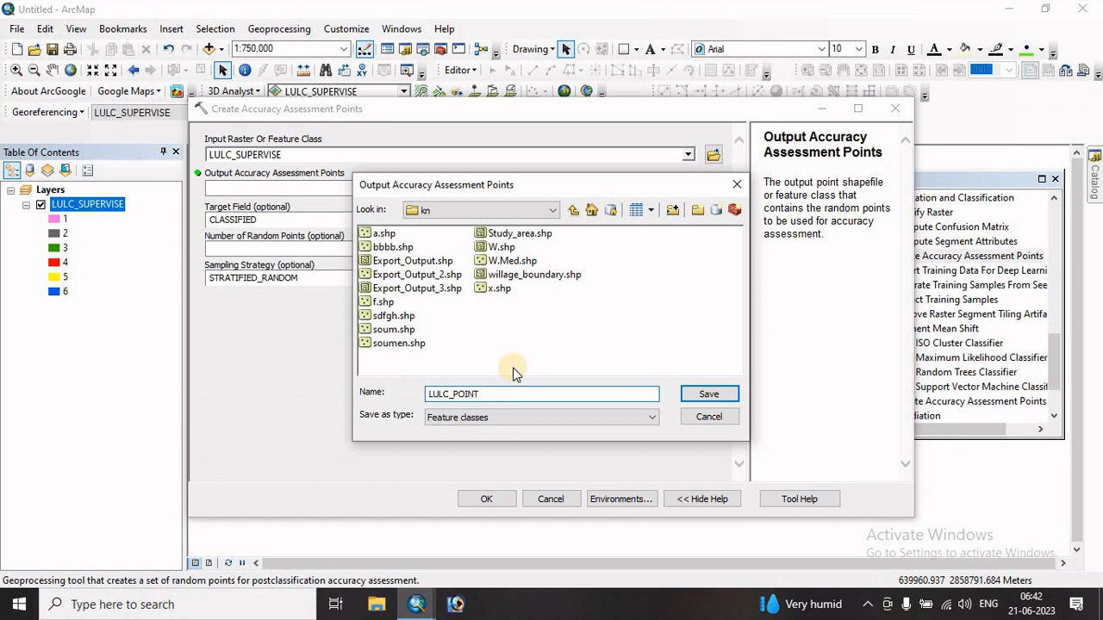
pyautogui.click(708, 394)
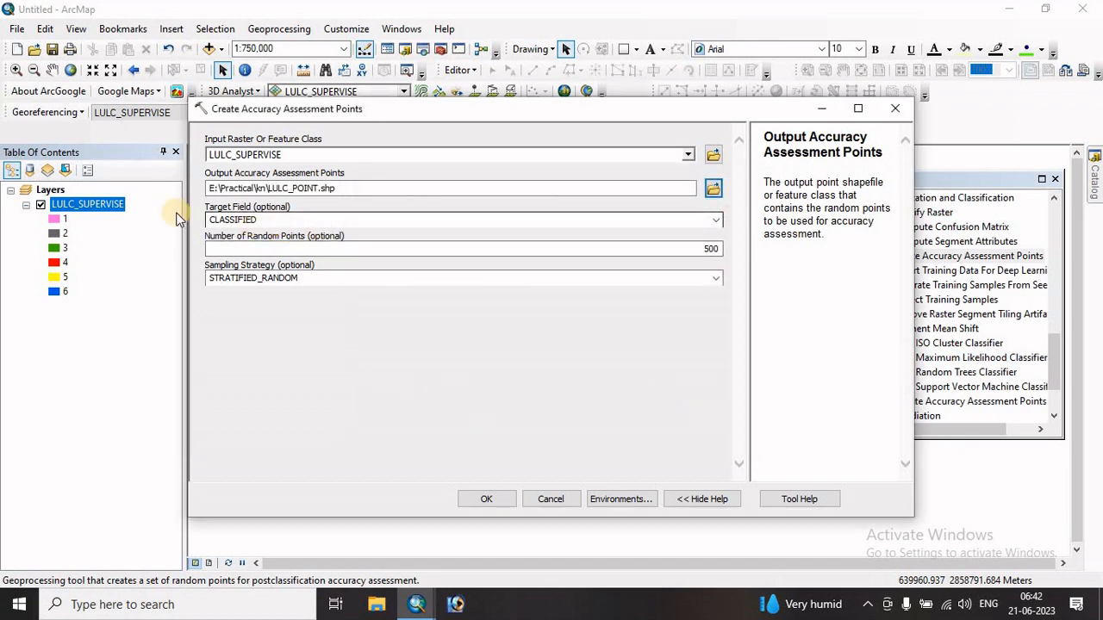
# - Keep CLASSIFIED as the target field and review the available sampling strategies
pyautogui.click(717, 220)
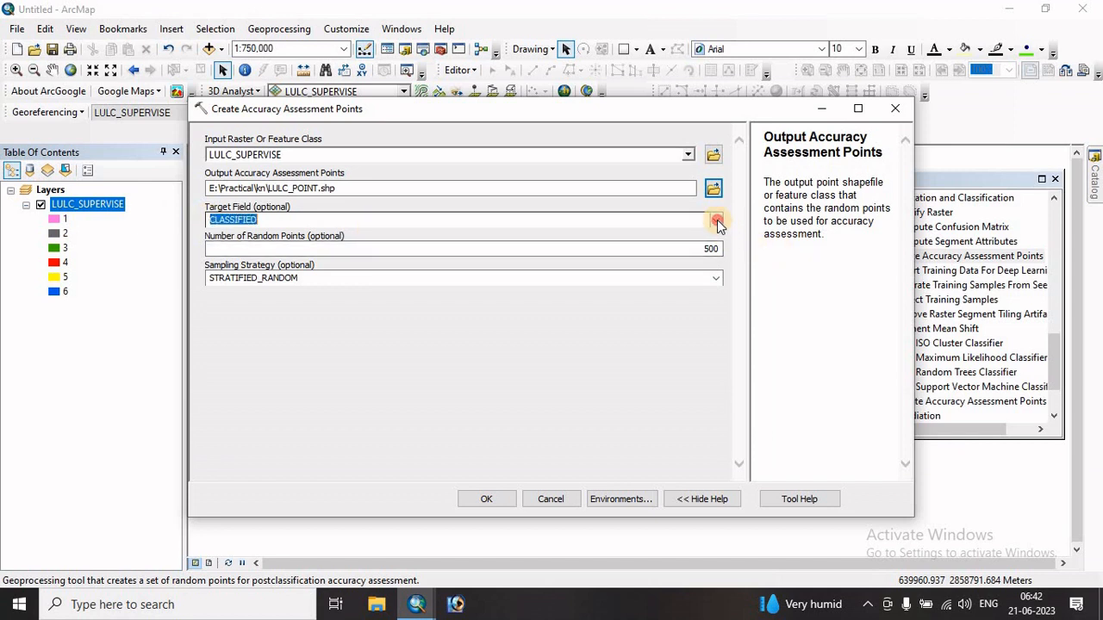
pyautogui.click(265, 220)
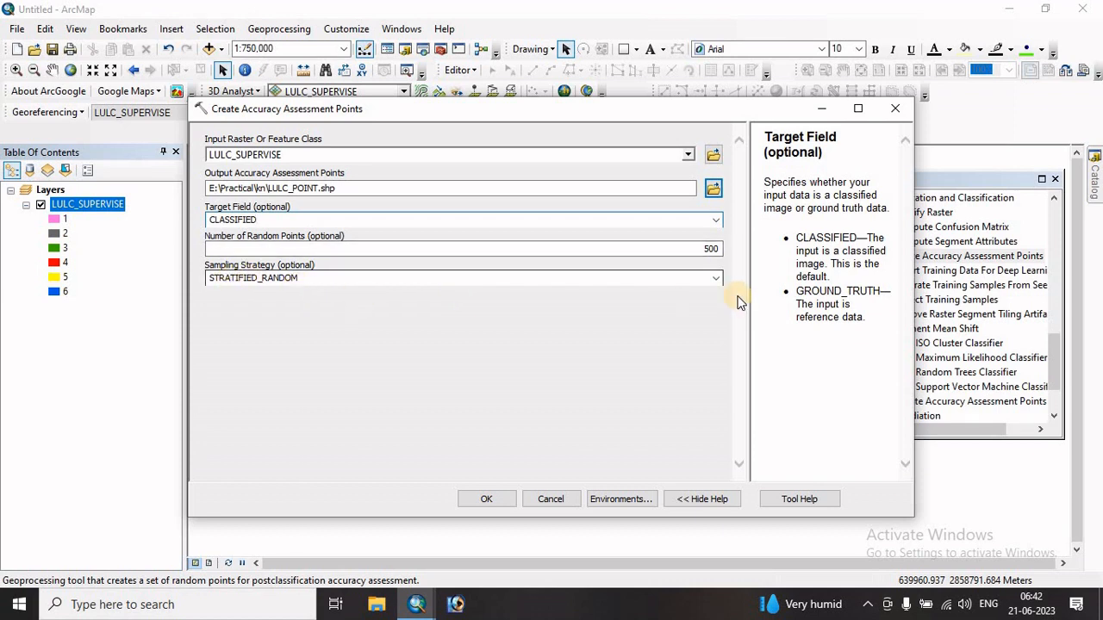
pyautogui.click(716, 278)
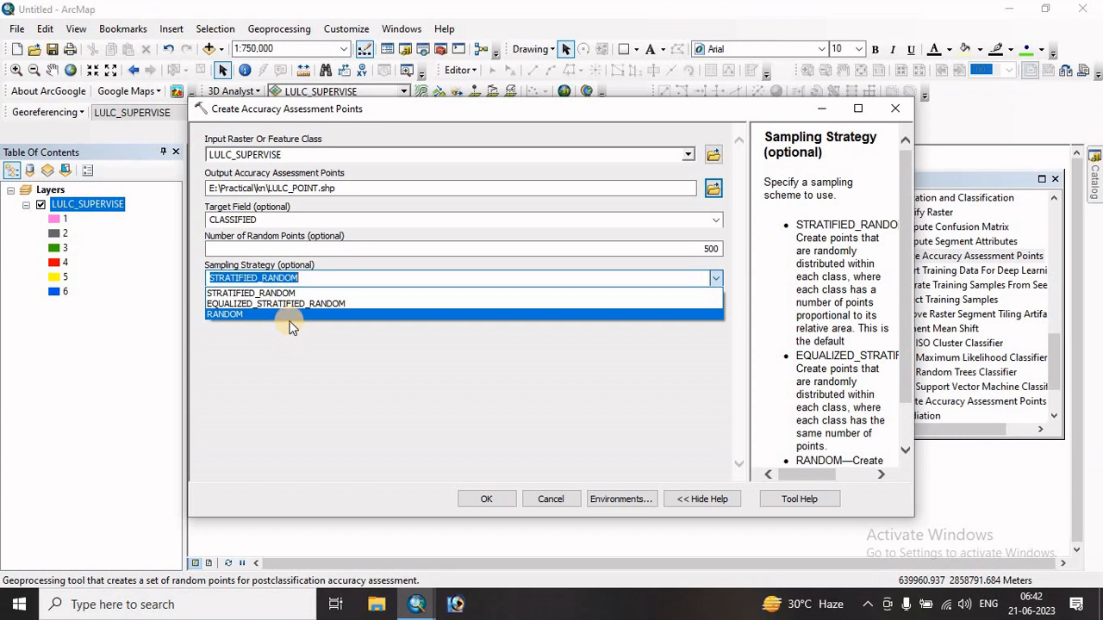
# - Minimize the tool dialog to examine the class distribution on the LULC_SUPERVISE map, and bring the dialog back
pyautogui.click(821, 114)
pyautogui.click(822, 113)
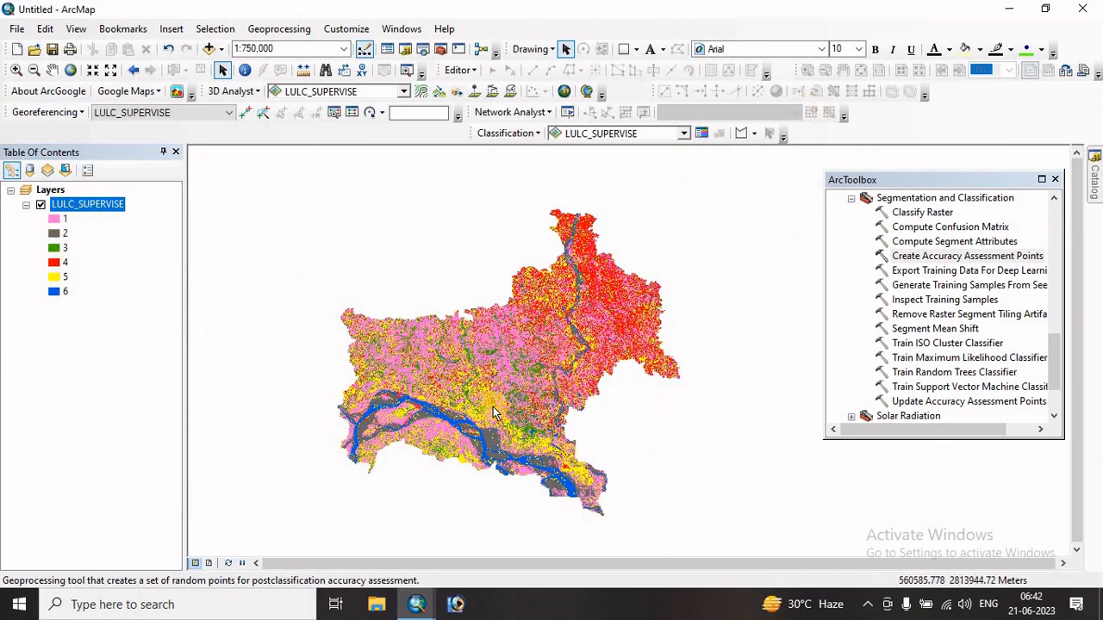
pyautogui.scroll(1, 478, 465)
pyautogui.scroll(-2, 478, 466)
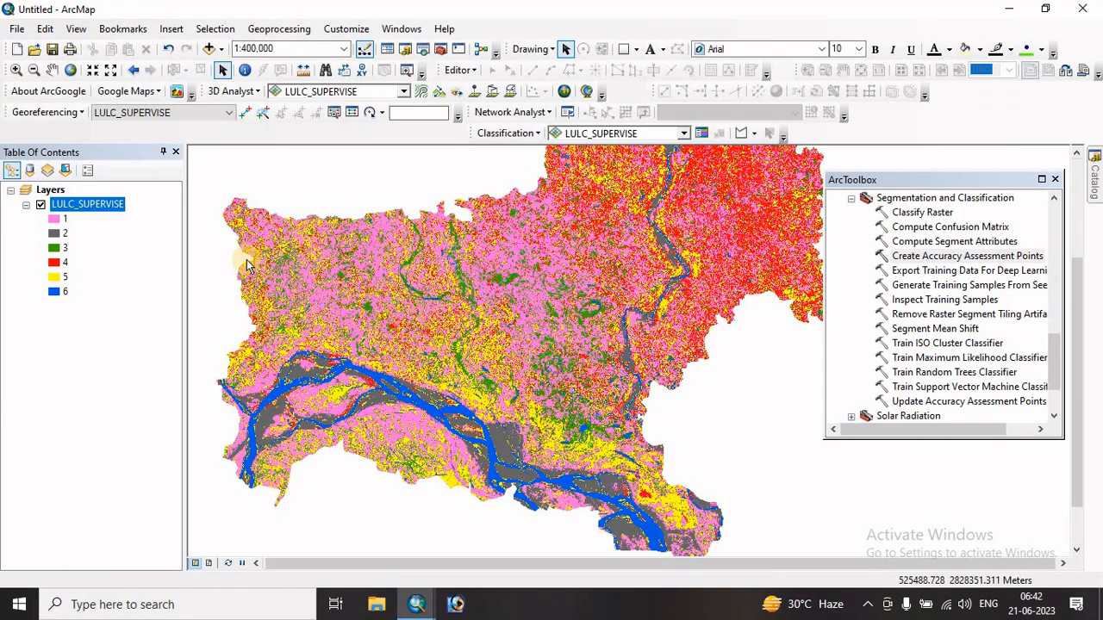
pyautogui.scroll(1, 515, 392)
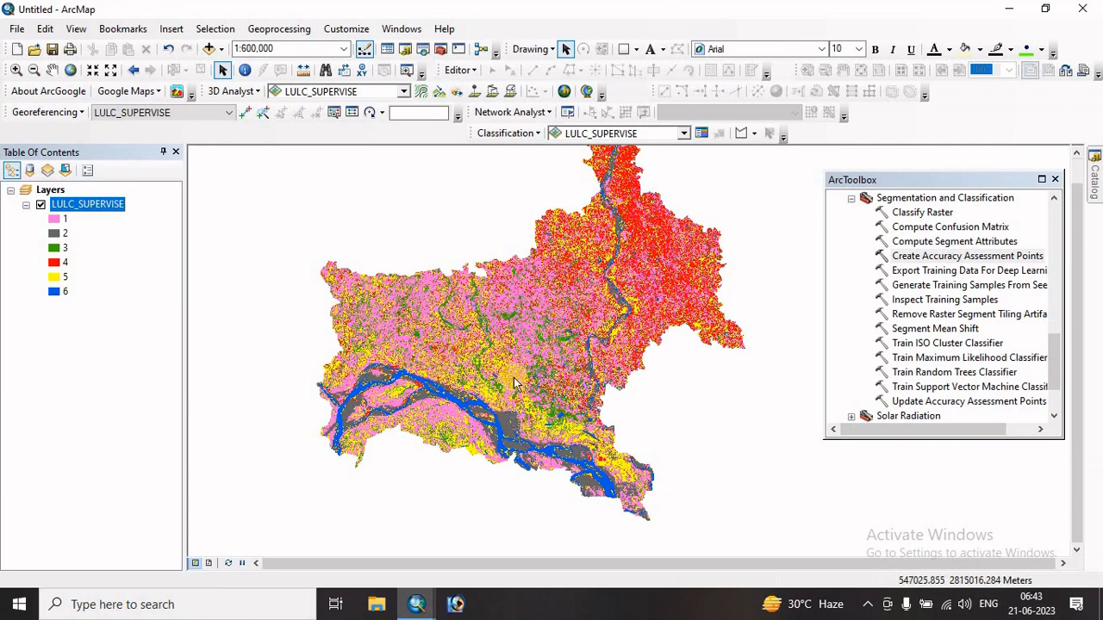
pyautogui.moveTo(416, 608)
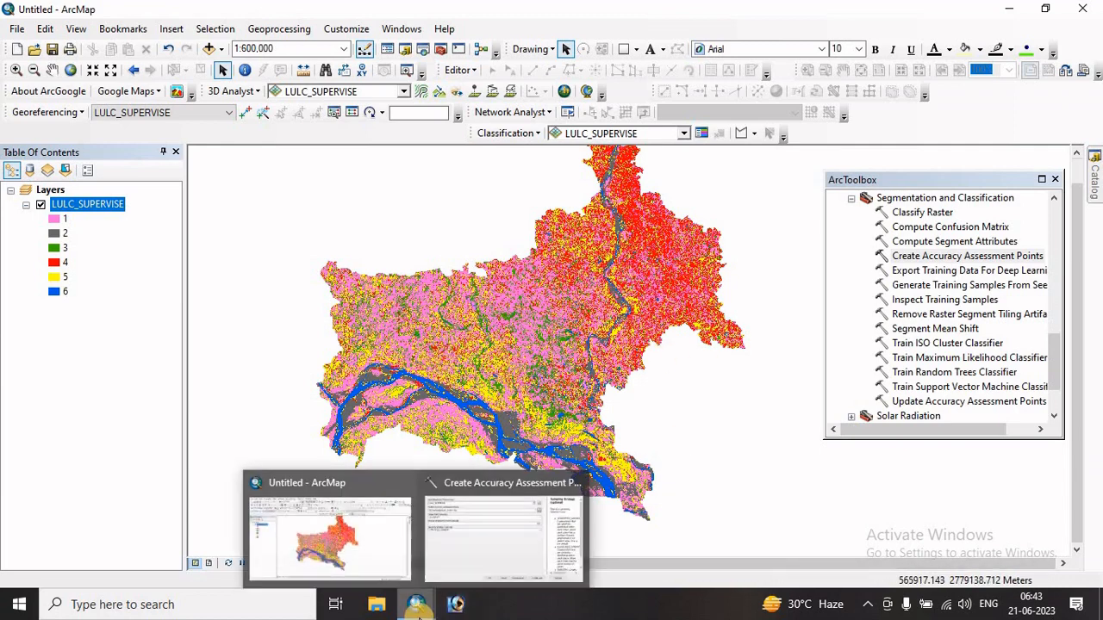
pyautogui.click(517, 553)
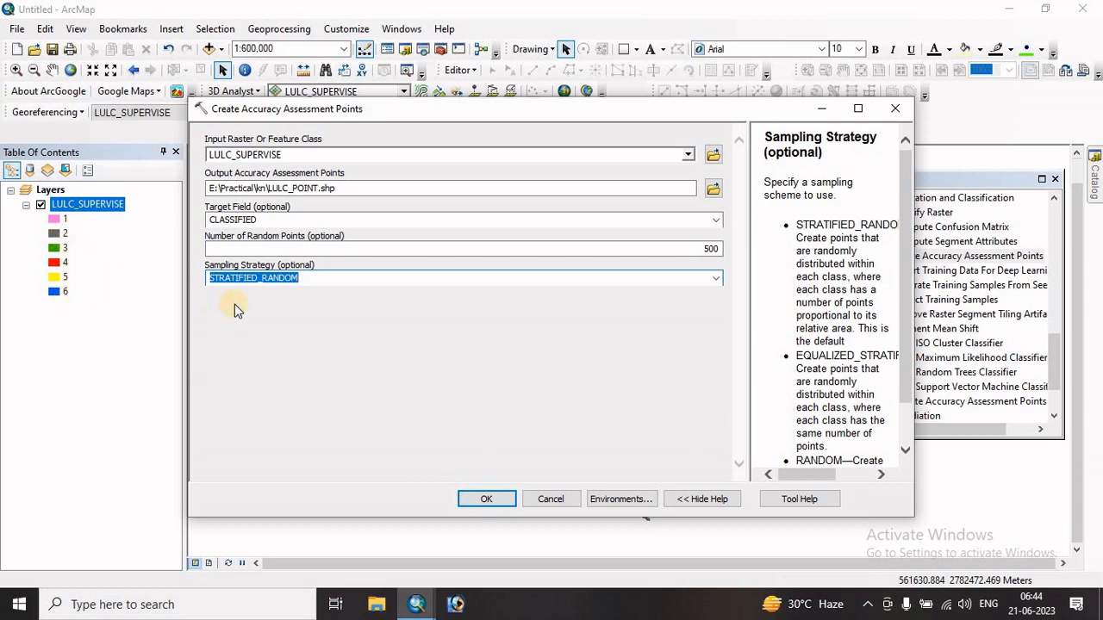
# - Set the number of random points to 120, keep STRATIFIED_RANDOM sampling, and run the tool
pyautogui.doubleClick(706, 249)
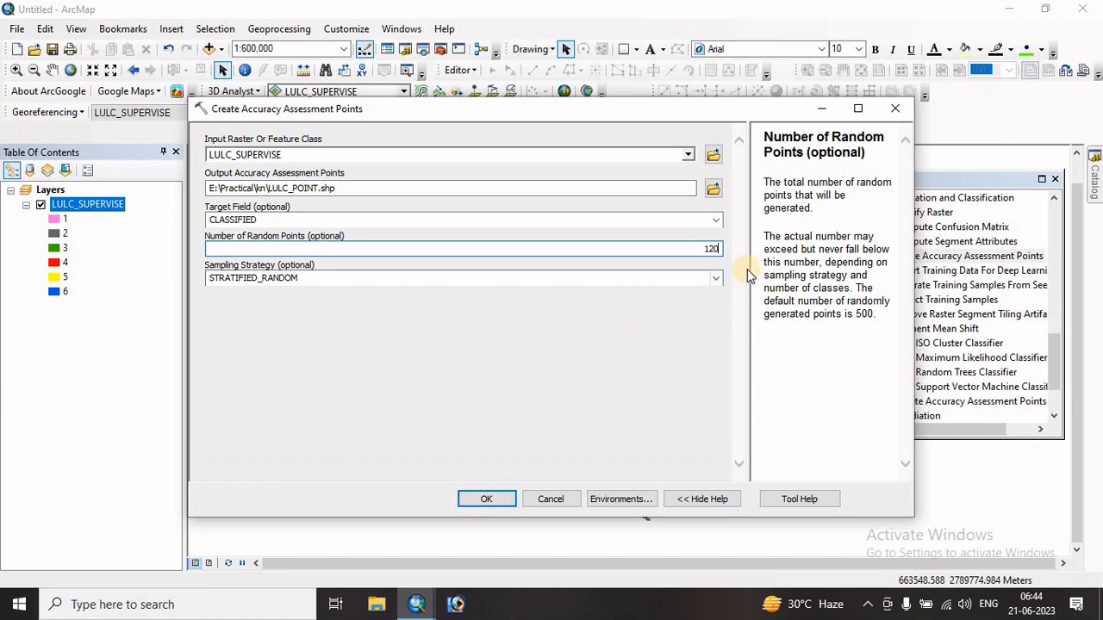
pyautogui.click(207, 278)
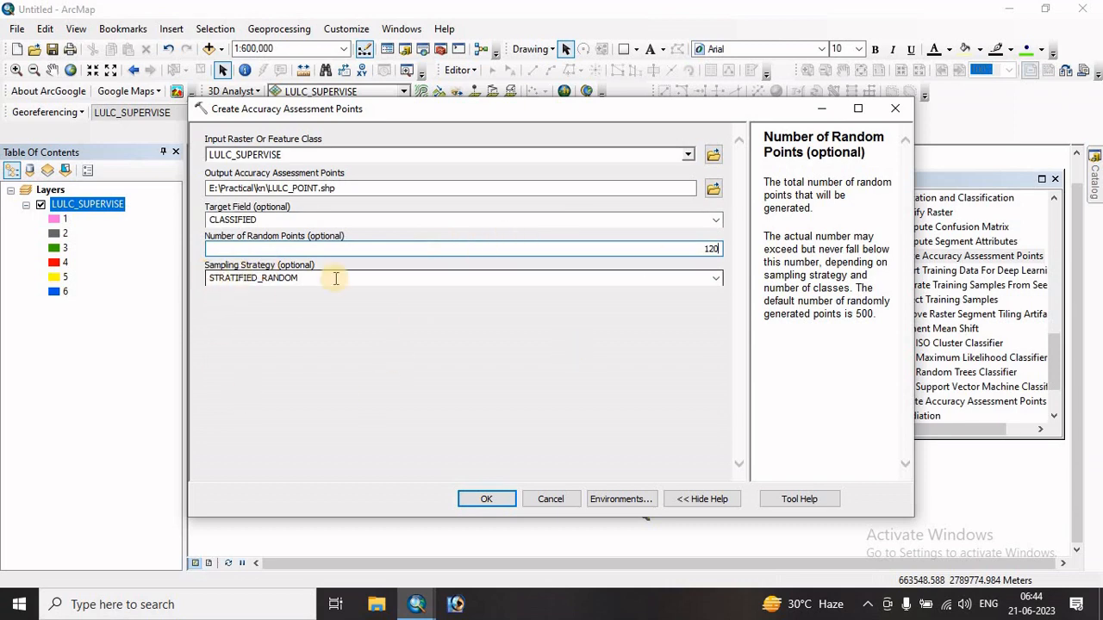
pyautogui.click(488, 500)
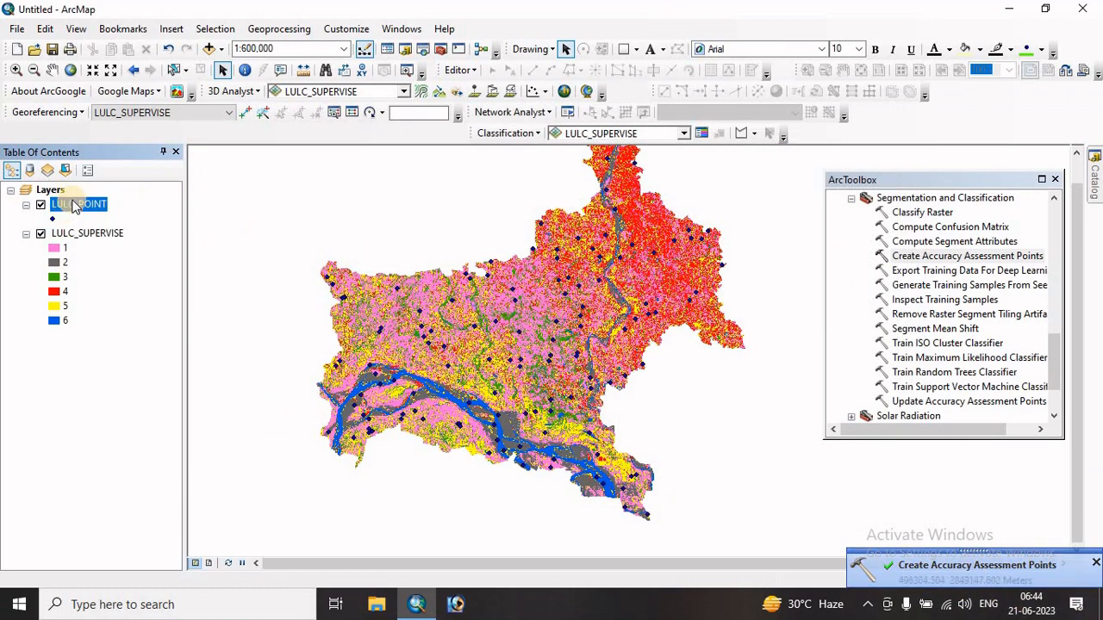
# - Open the LULC_POINT attribute table, sort it by the Classified field in ascending order and look through the records
pyautogui.rightClick(77, 209)
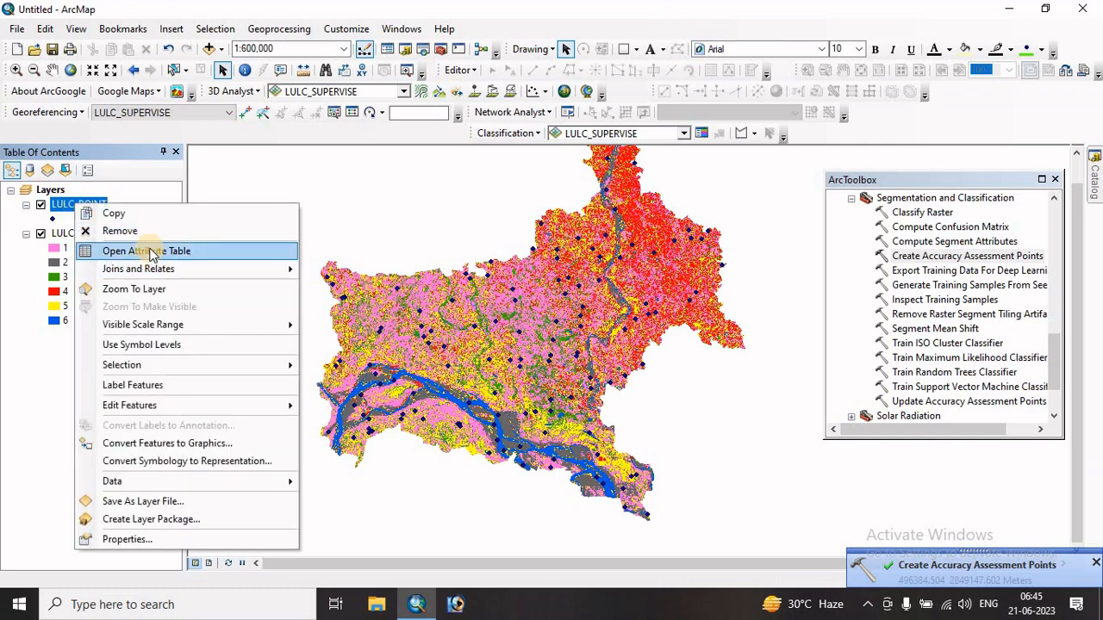
pyautogui.click(238, 354)
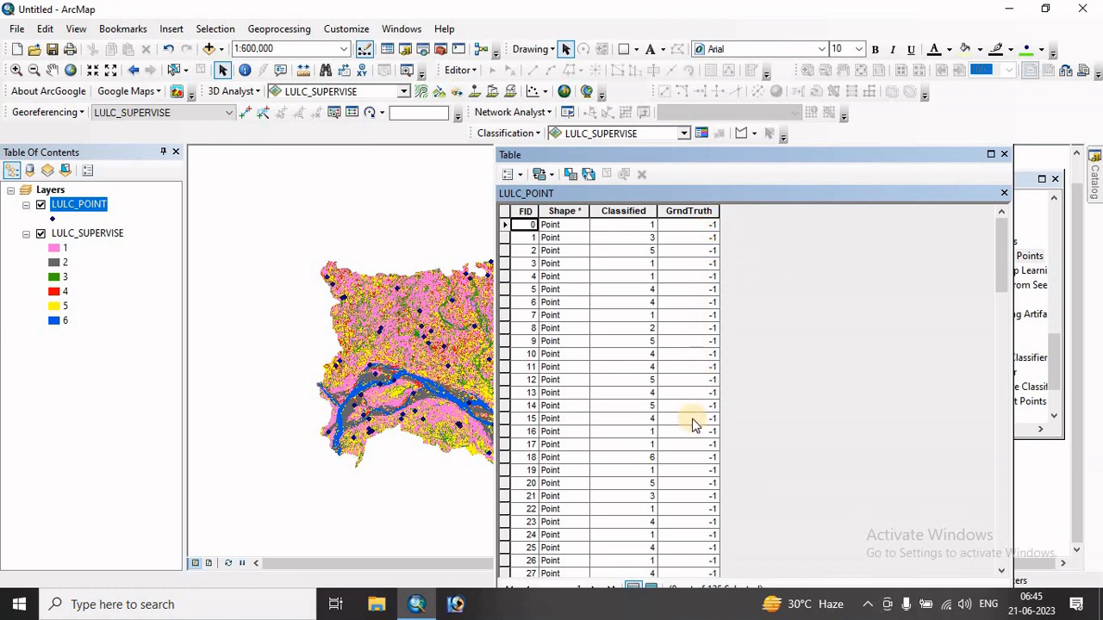
pyautogui.click(610, 213)
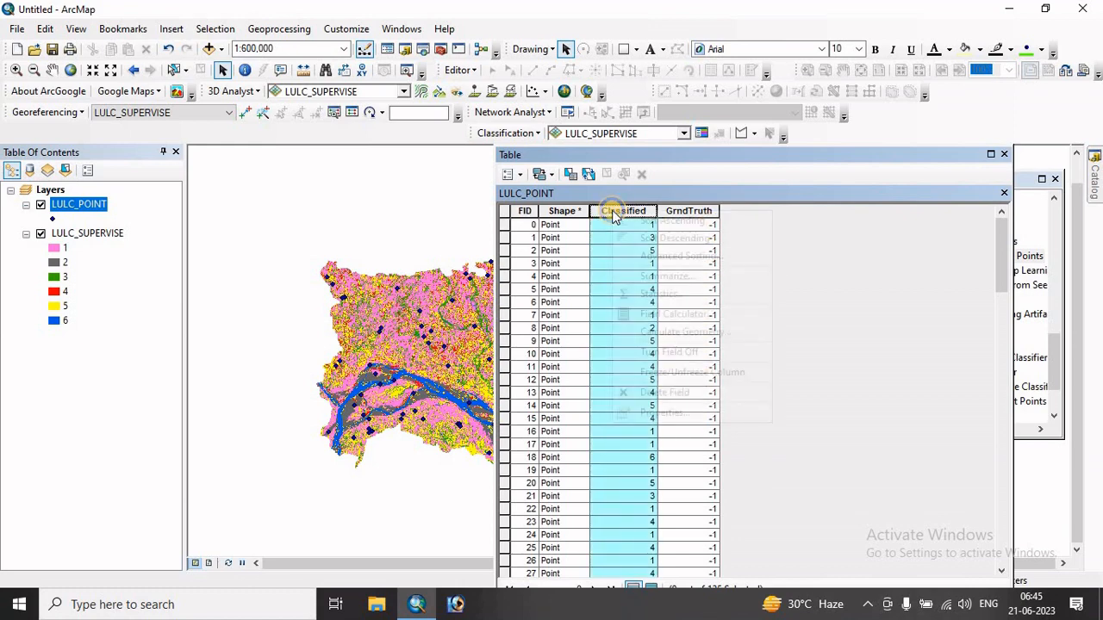
pyautogui.rightClick(612, 214)
pyautogui.click(664, 222)
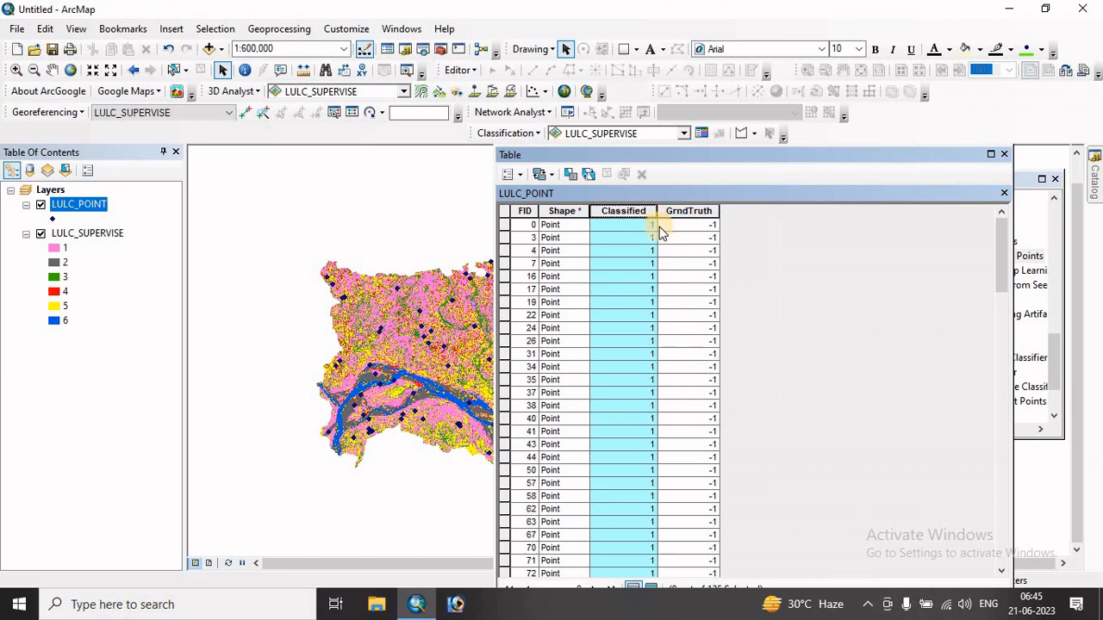
pyautogui.scroll(-7, 628, 305)
pyautogui.scroll(-5, 624, 331)
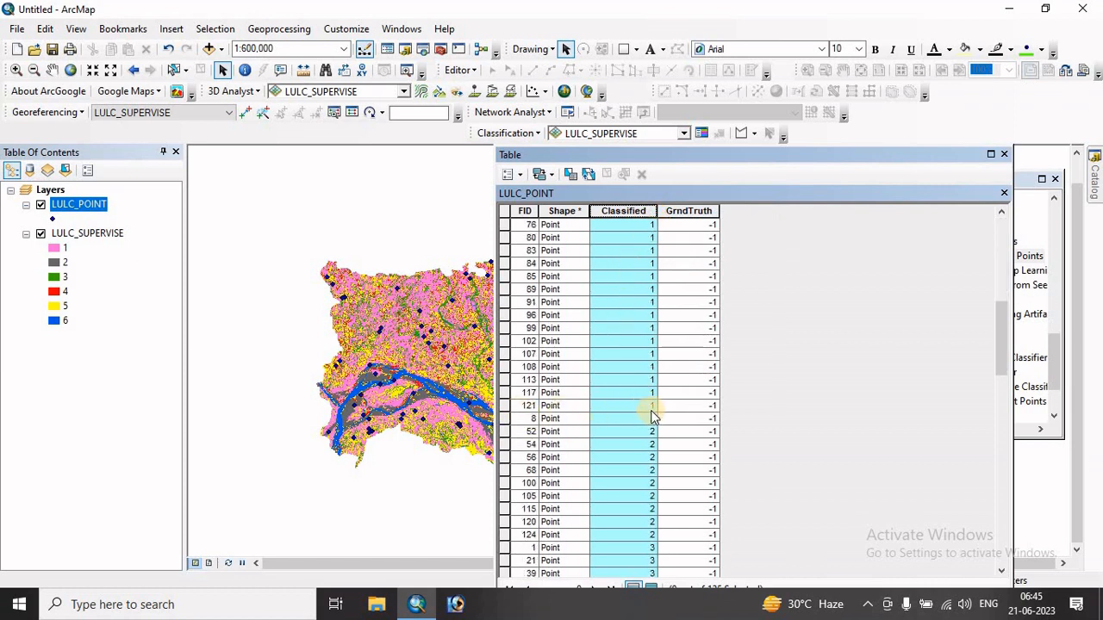
pyautogui.scroll(-20, 642, 429)
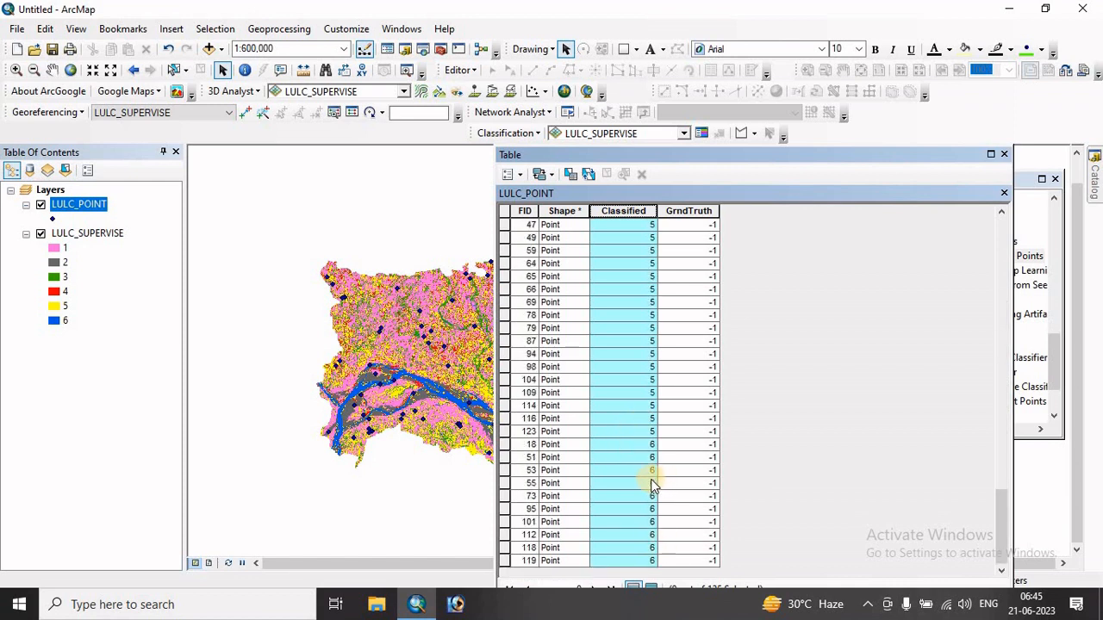
# - Look back through the sorted LULC_POINT records and compare their Classified and GrndTruth values
pyautogui.scroll(20, 646, 480)
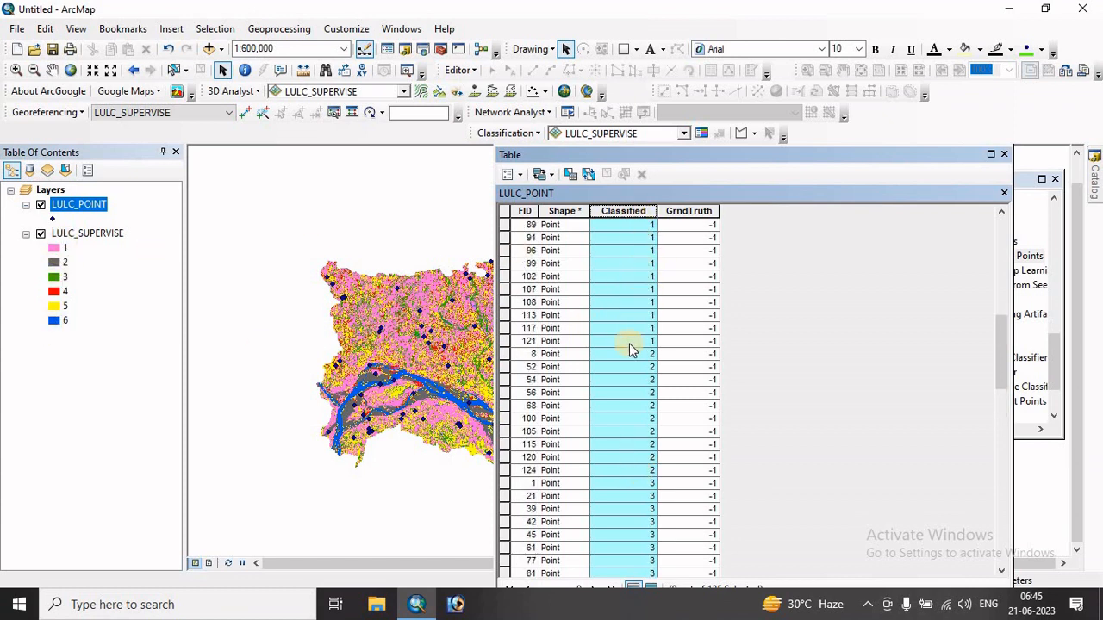
pyautogui.scroll(5, 714, 275)
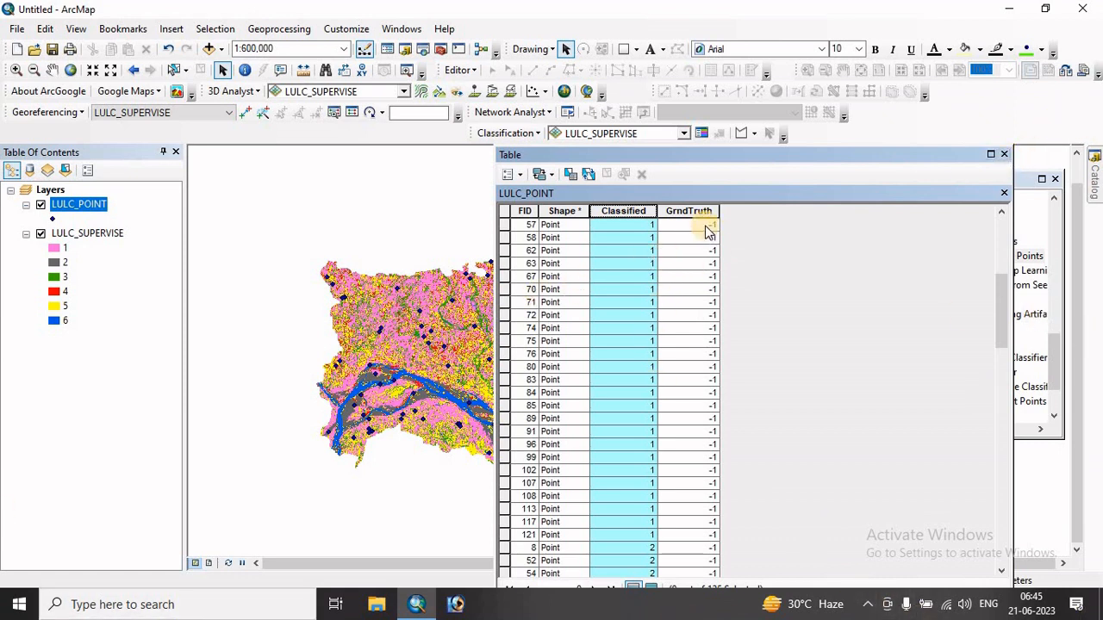
pyautogui.click(629, 226)
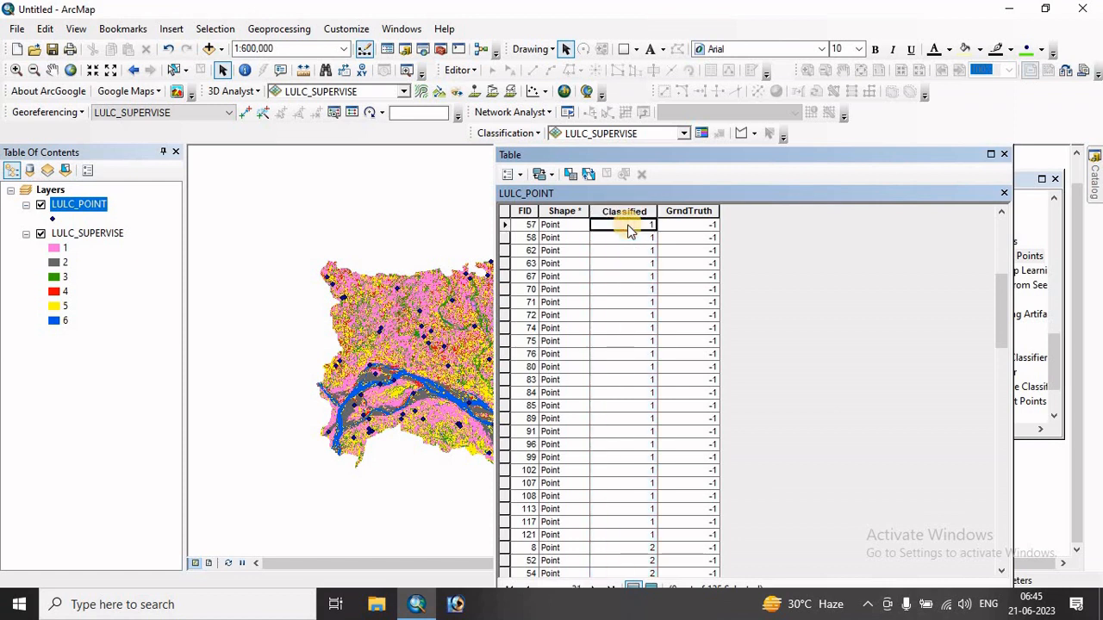
pyautogui.click(696, 226)
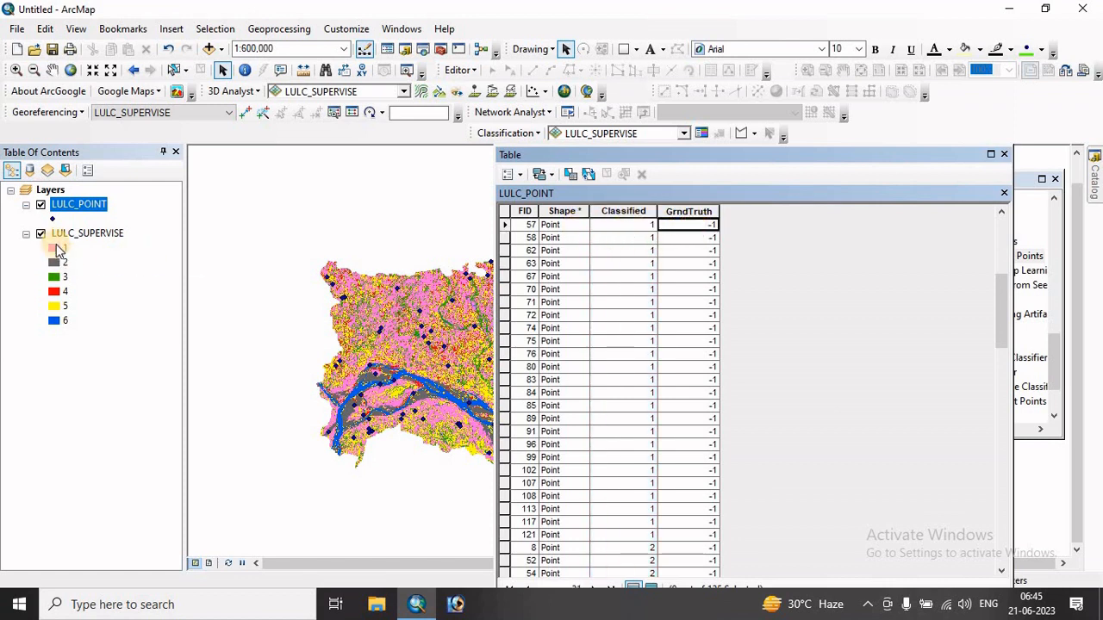
# - Check the class names in the LULC_SUPERVISE attribute table against the LULC_POINT records, and close the table window
pyautogui.rightClick(69, 238)
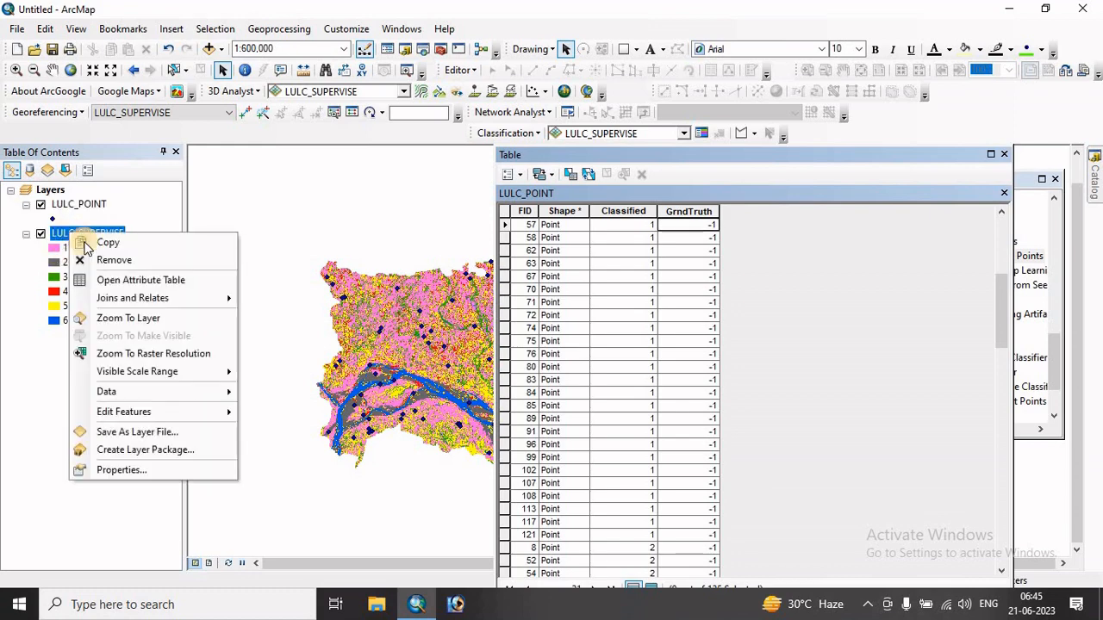
pyautogui.click(112, 278)
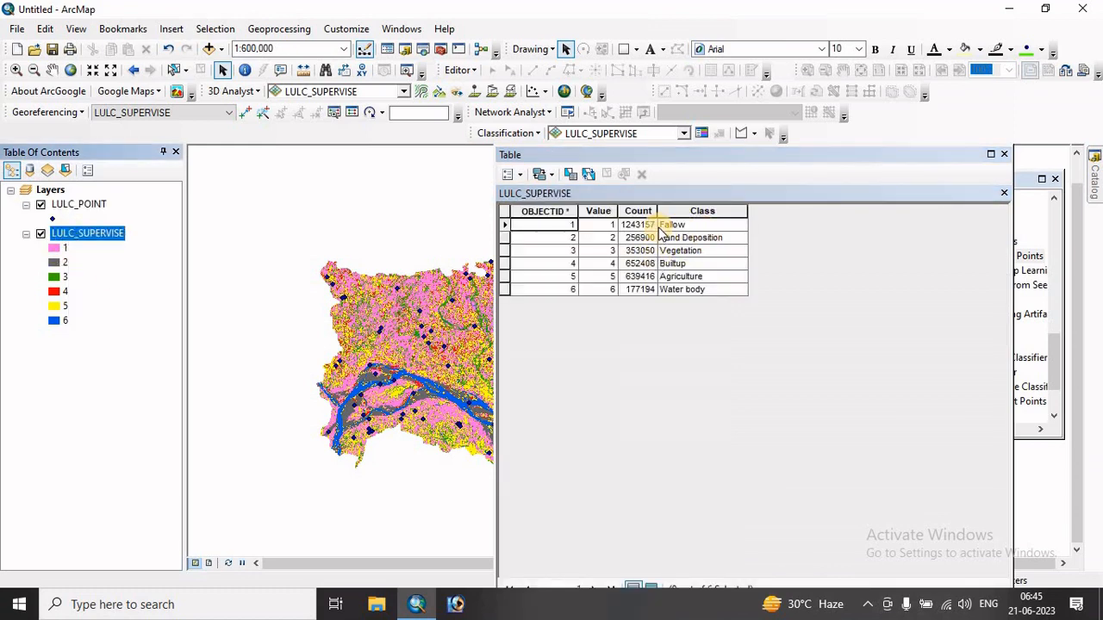
pyautogui.moveTo(726, 158); pyautogui.dragTo(727, 57)
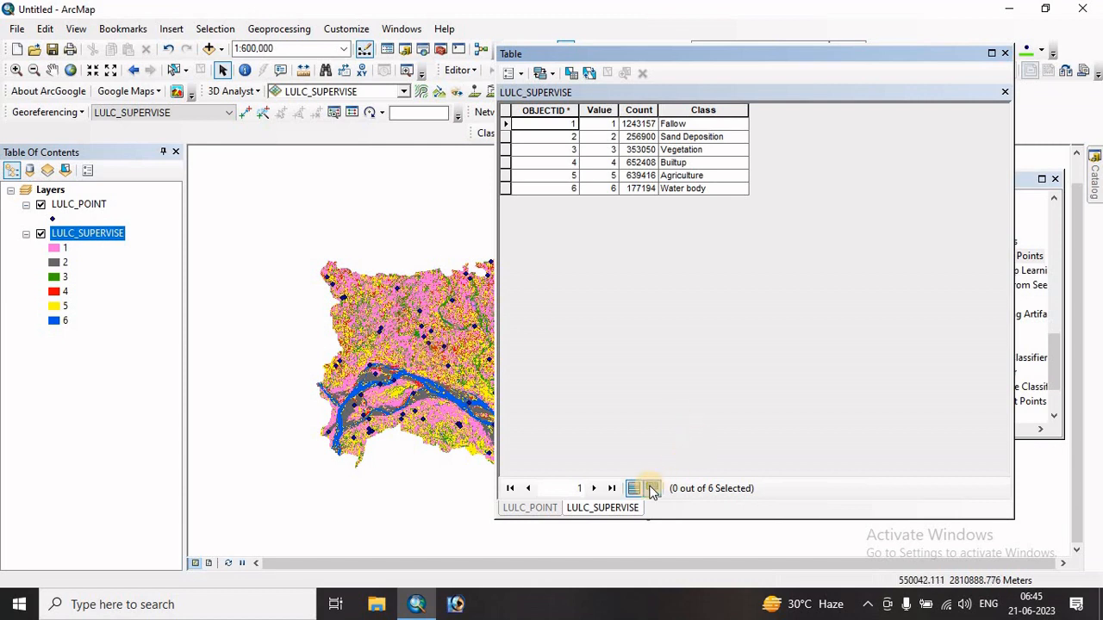
pyautogui.click(636, 508)
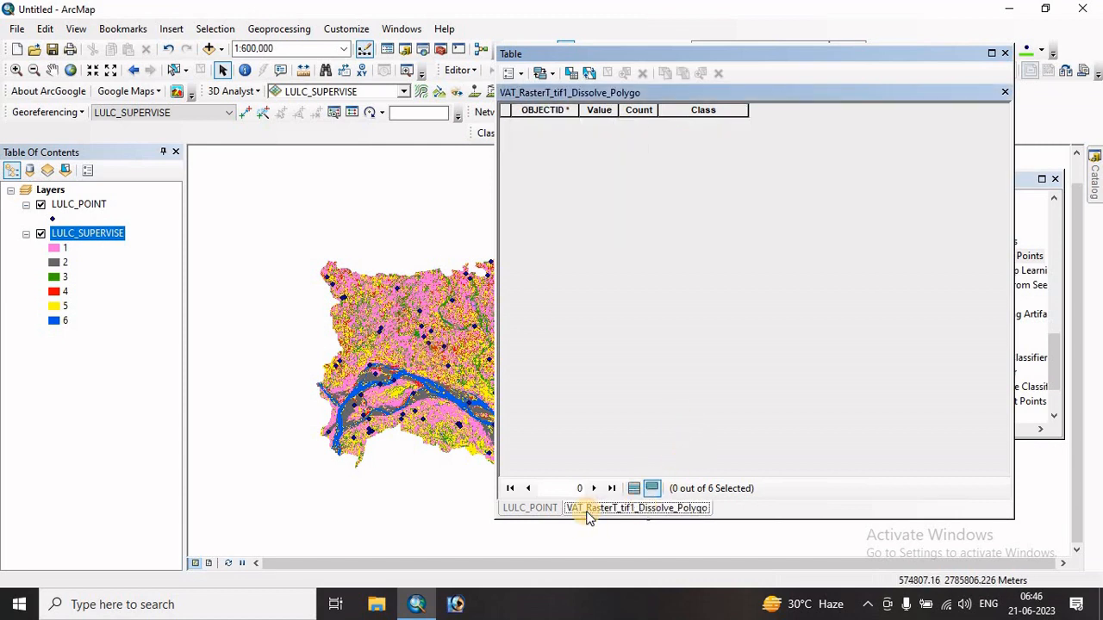
pyautogui.click(531, 508)
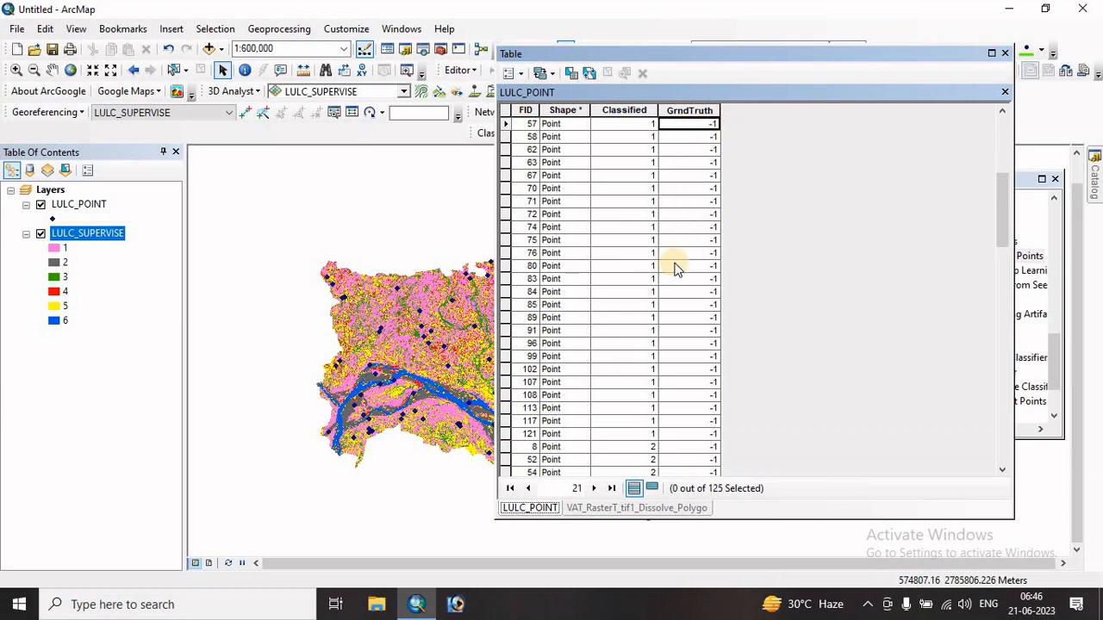
pyautogui.scroll(4, 624, 250)
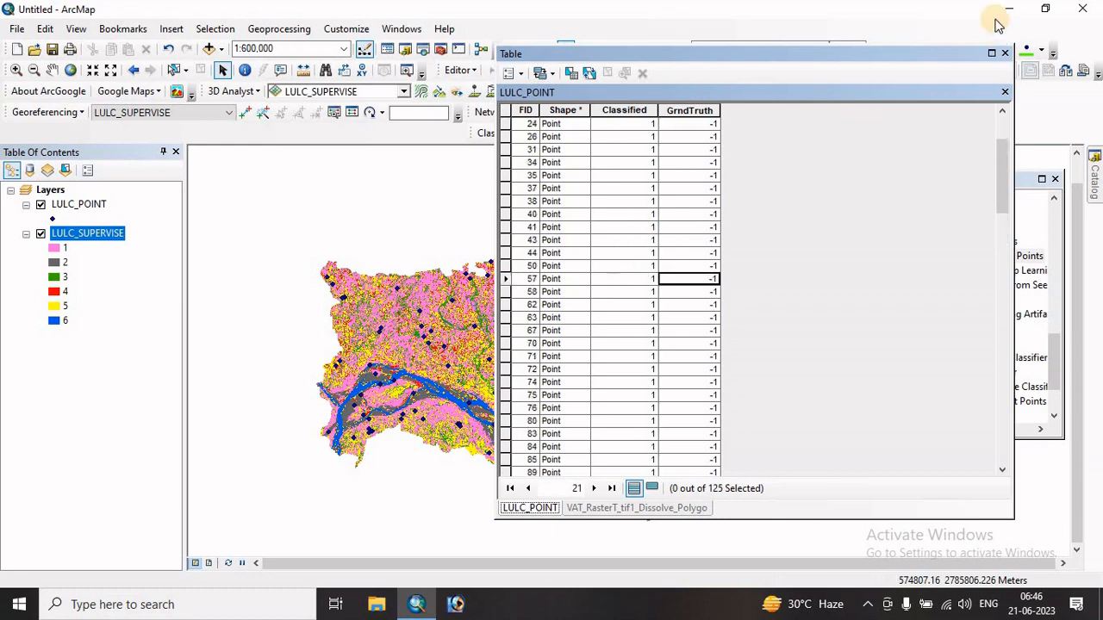
pyautogui.click(1007, 54)
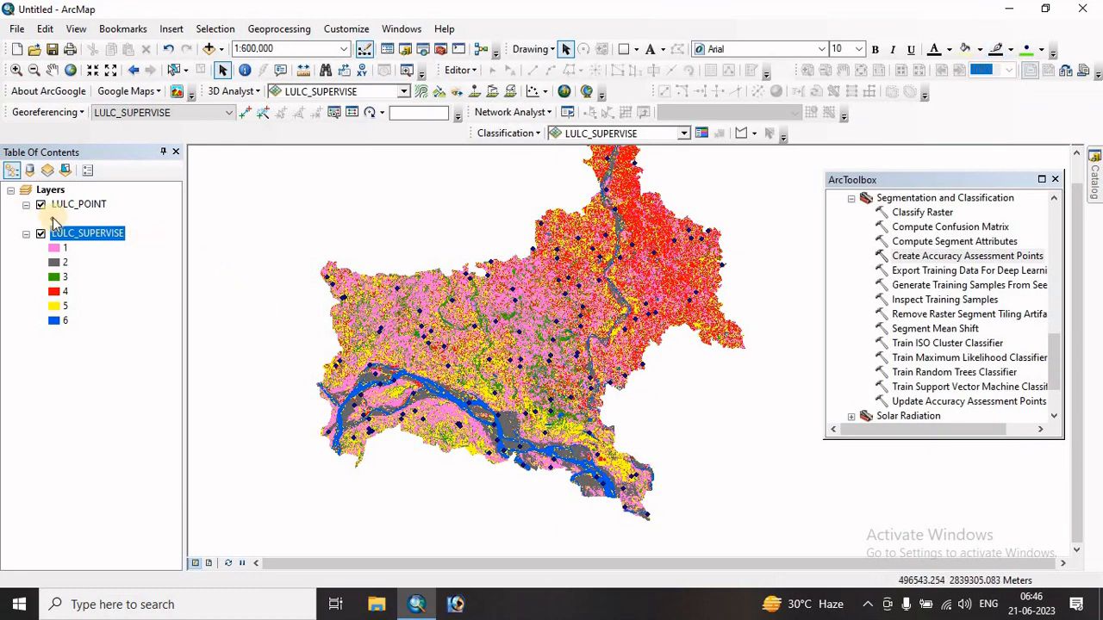
# - Change the LULC_POINT marker to the green Circle 3 symbol at size 18
pyautogui.doubleClick(53, 220)
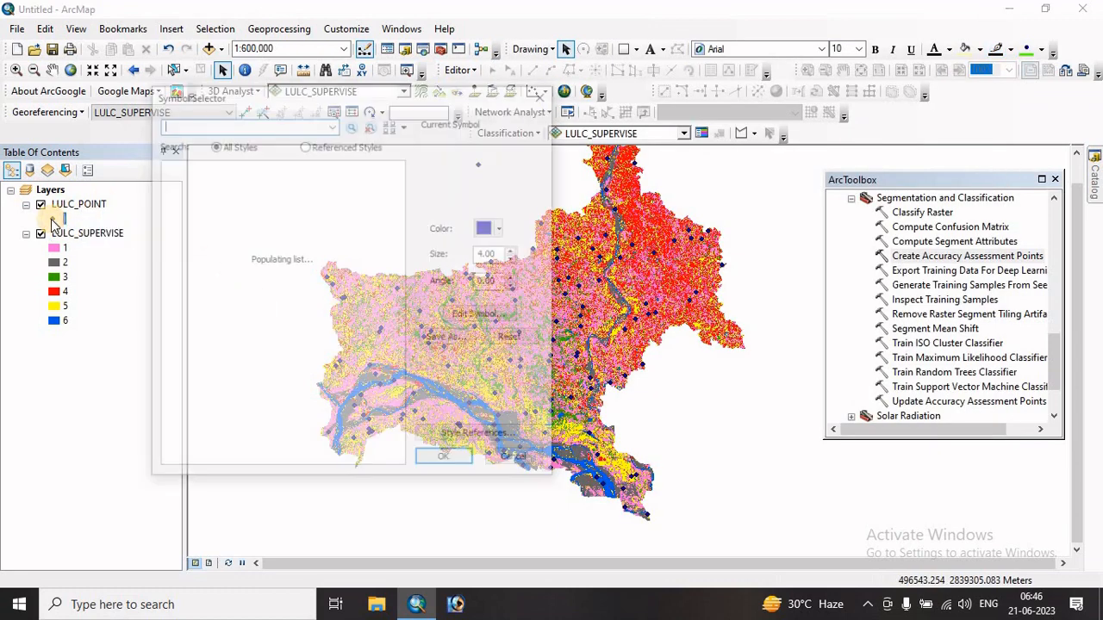
pyautogui.click(320, 453)
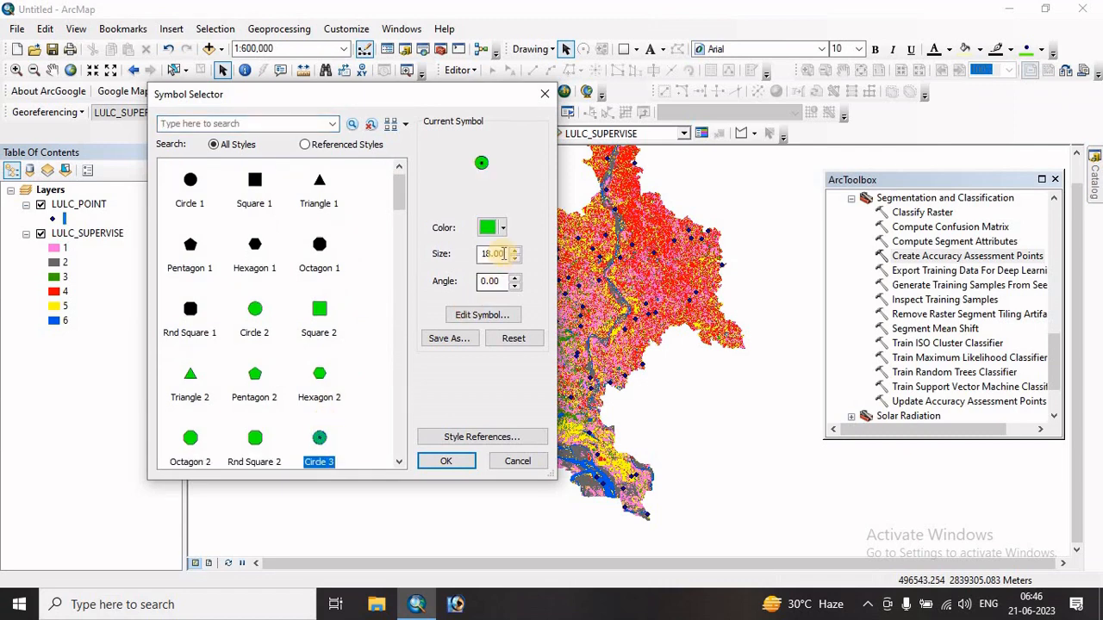
pyautogui.doubleClick(492, 254)
pyautogui.click(444, 463)
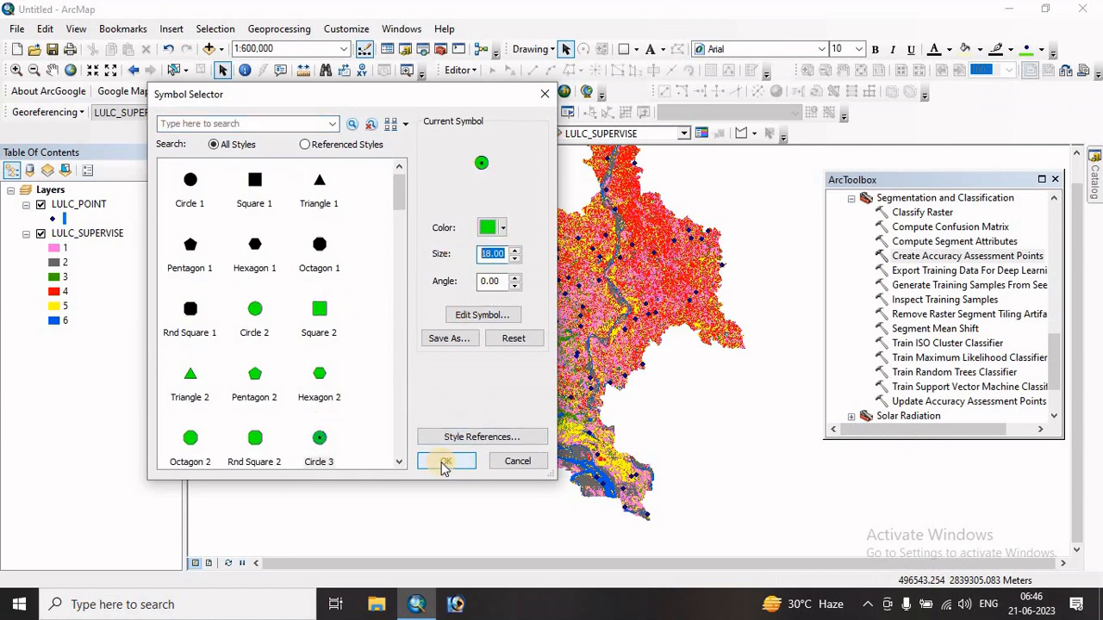
pyautogui.click(444, 463)
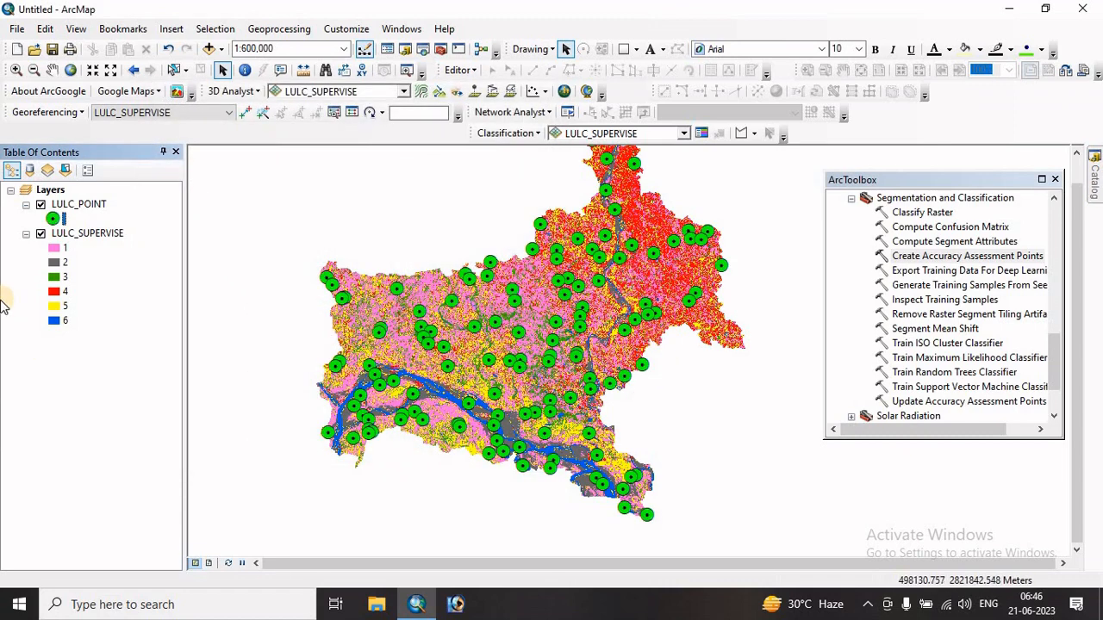
# - Turn on labels for the LULC_POINT layer, defining classes of features and labelling each class differently
pyautogui.rightClick(73, 206)
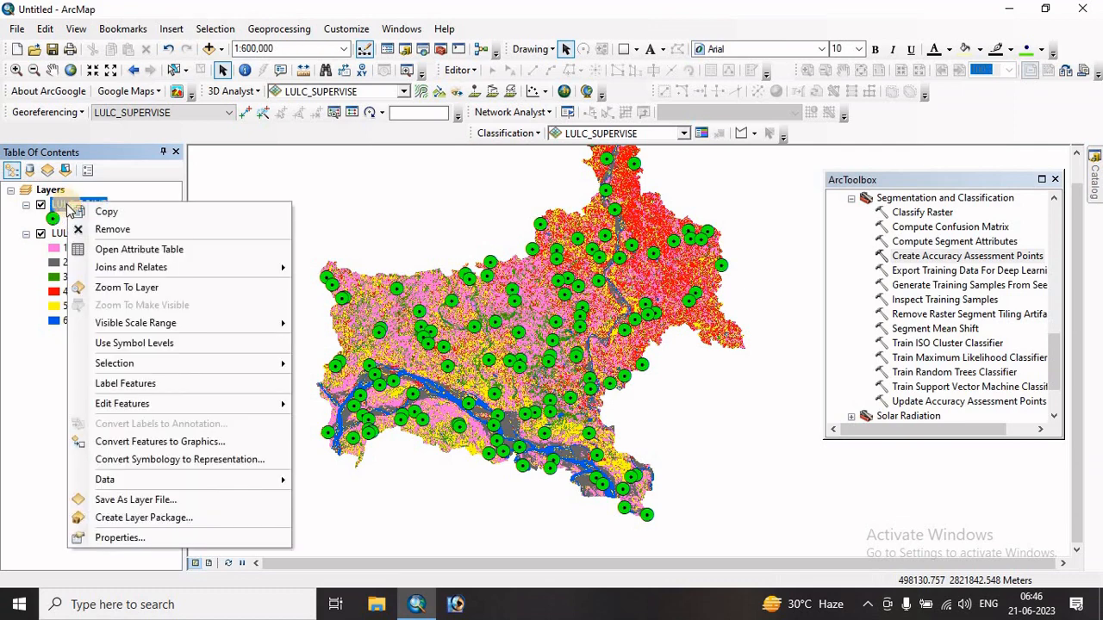
pyautogui.click(123, 537)
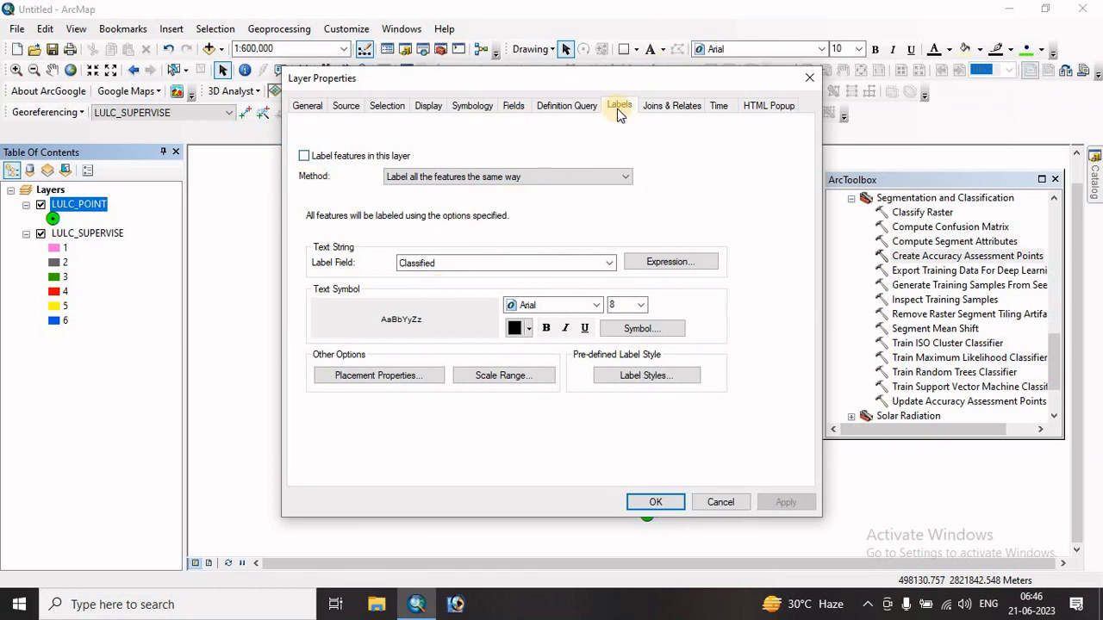
pyautogui.click(304, 156)
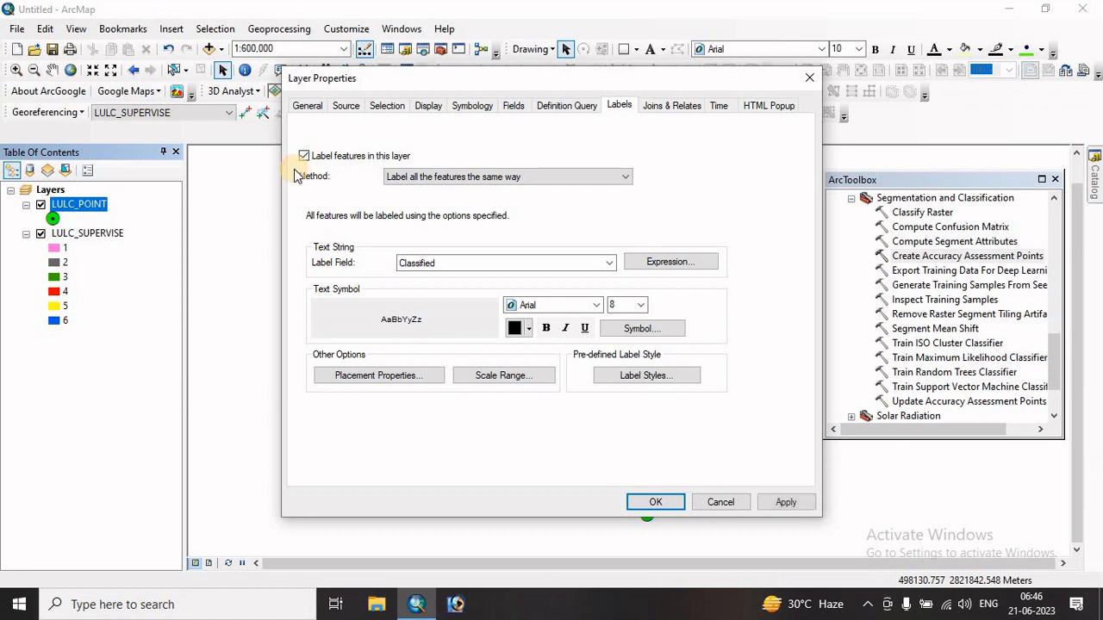
pyautogui.click(493, 181)
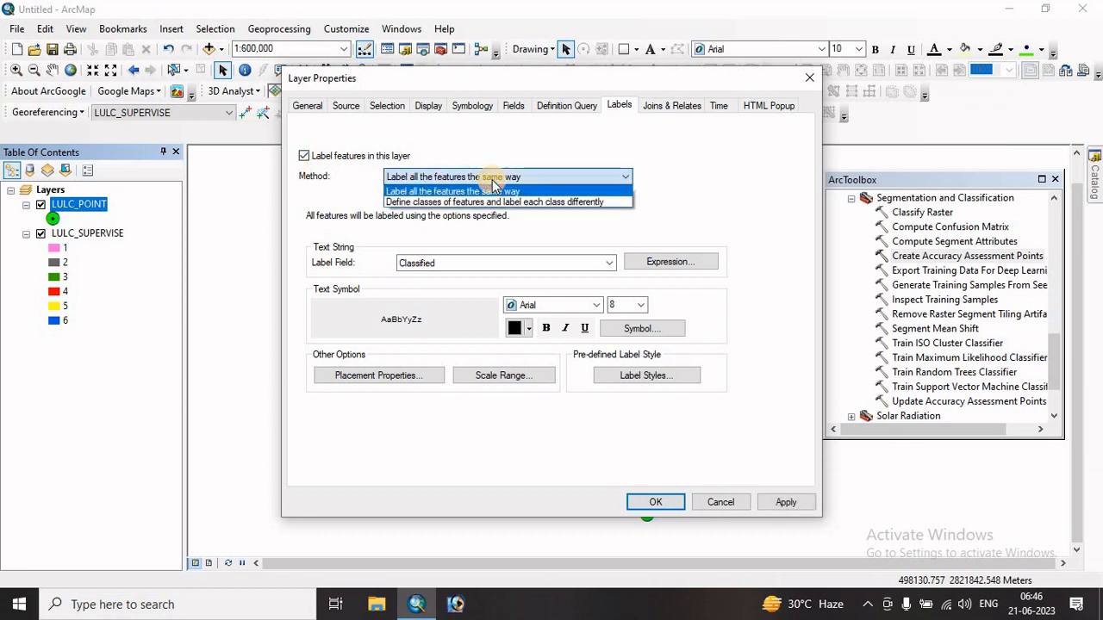
pyautogui.click(412, 202)
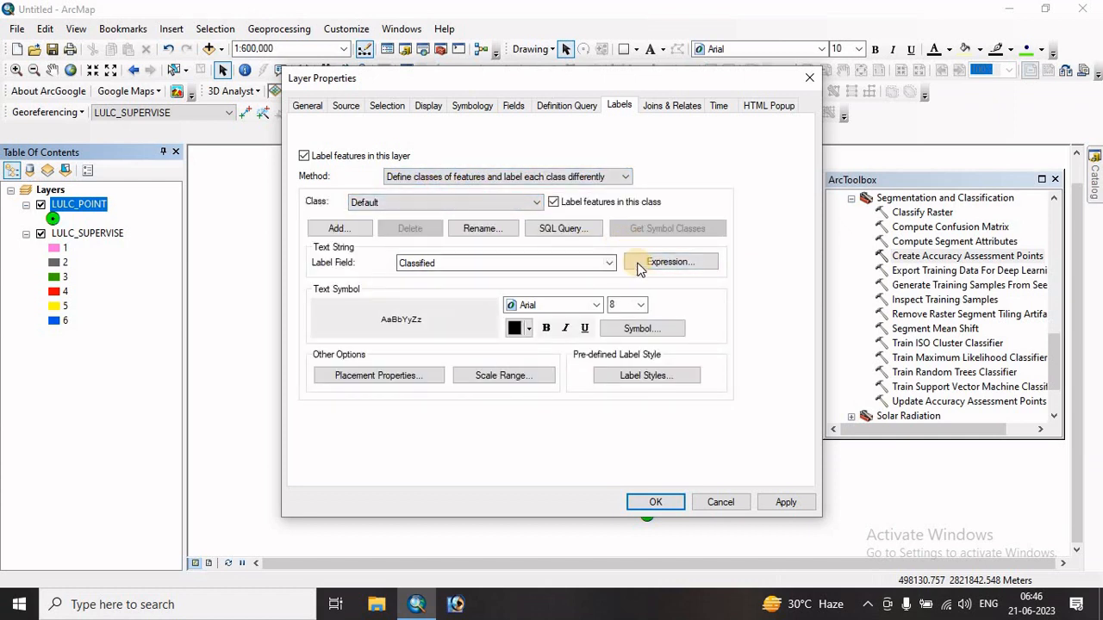
# - Replace the label expression with [FID] & " : " [Classified] and verify it
pyautogui.click(678, 269)
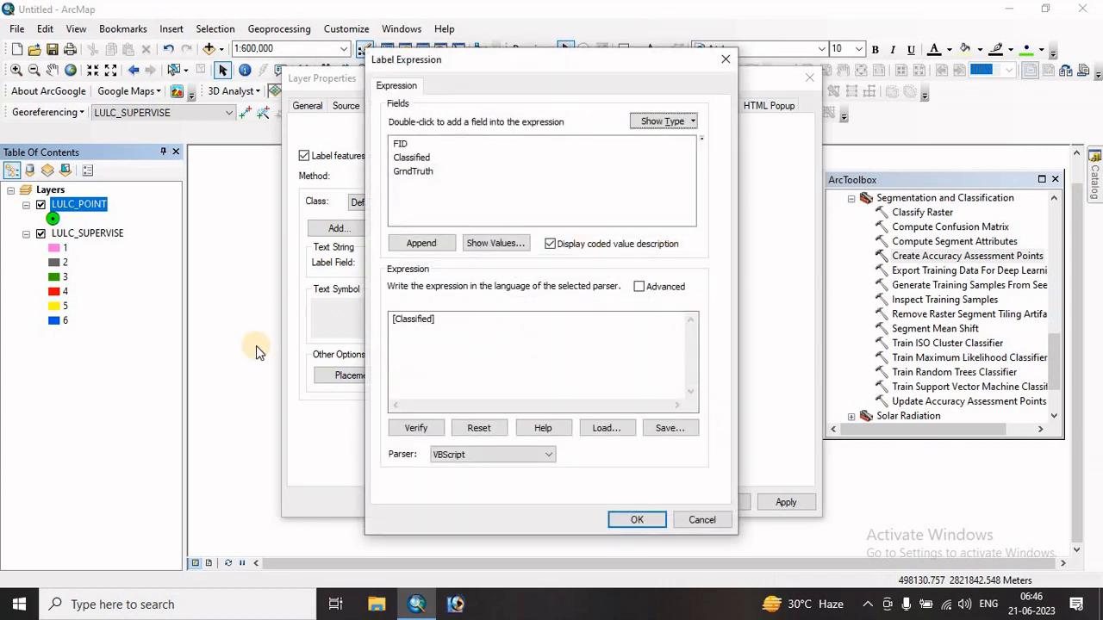
pyautogui.click(436, 329)
pyautogui.click(329, 319)
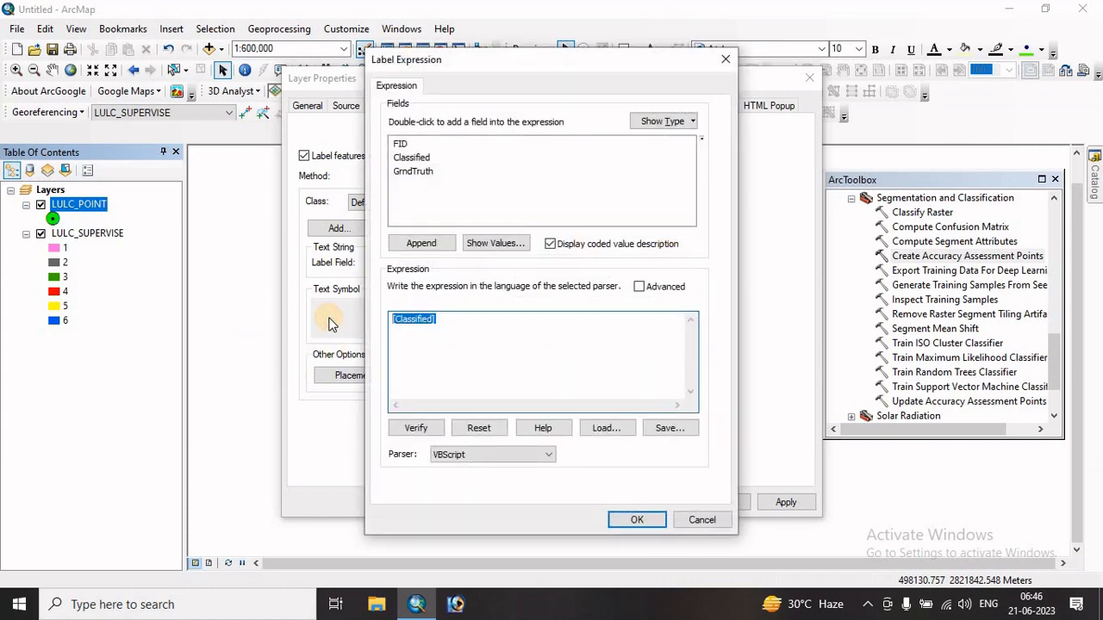
pyautogui.press('Delete')
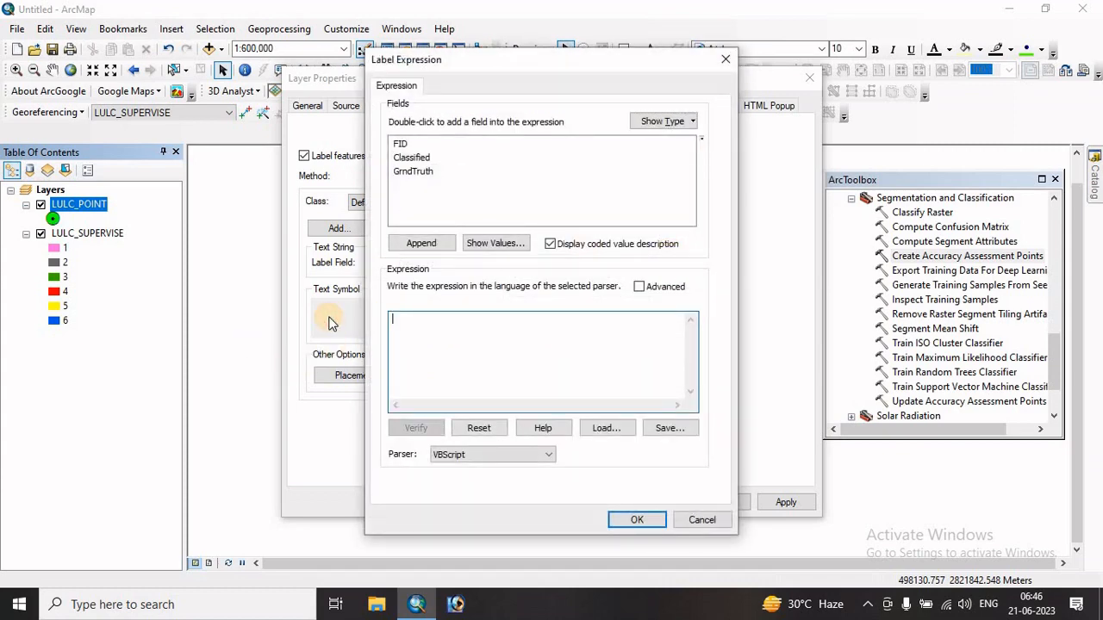
pyautogui.doubleClick(398, 144)
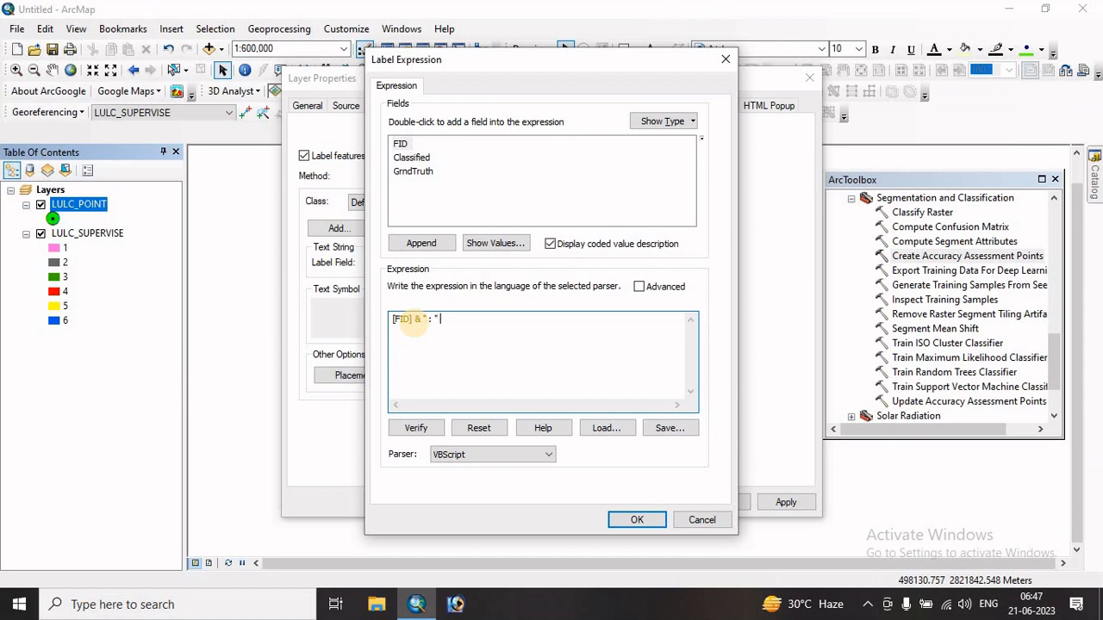
pyautogui.doubleClick(412, 157)
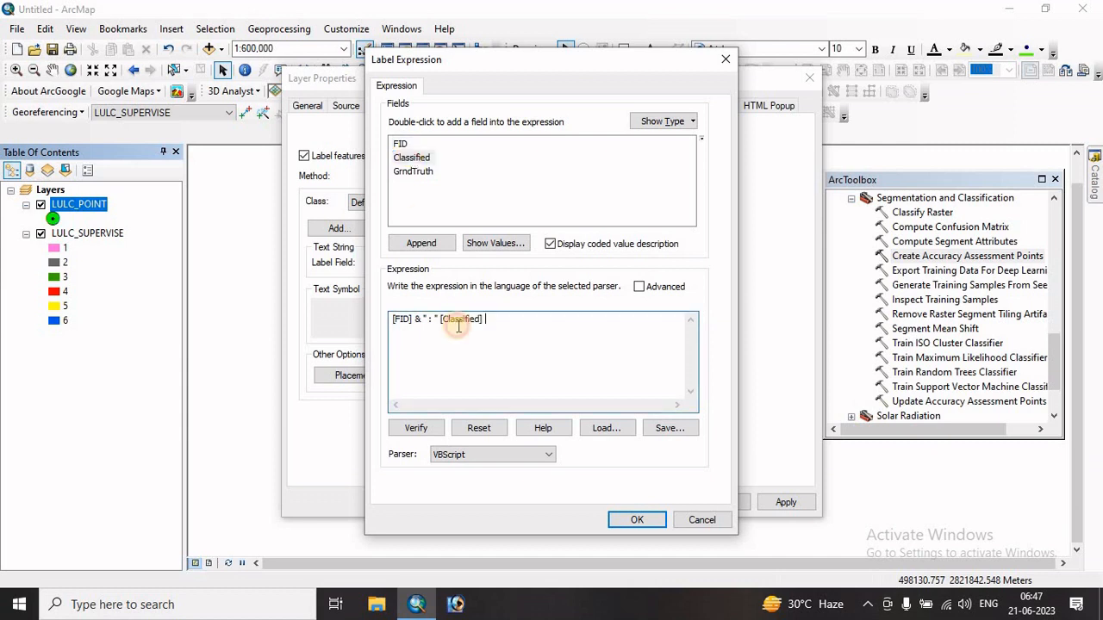
pyautogui.click(417, 428)
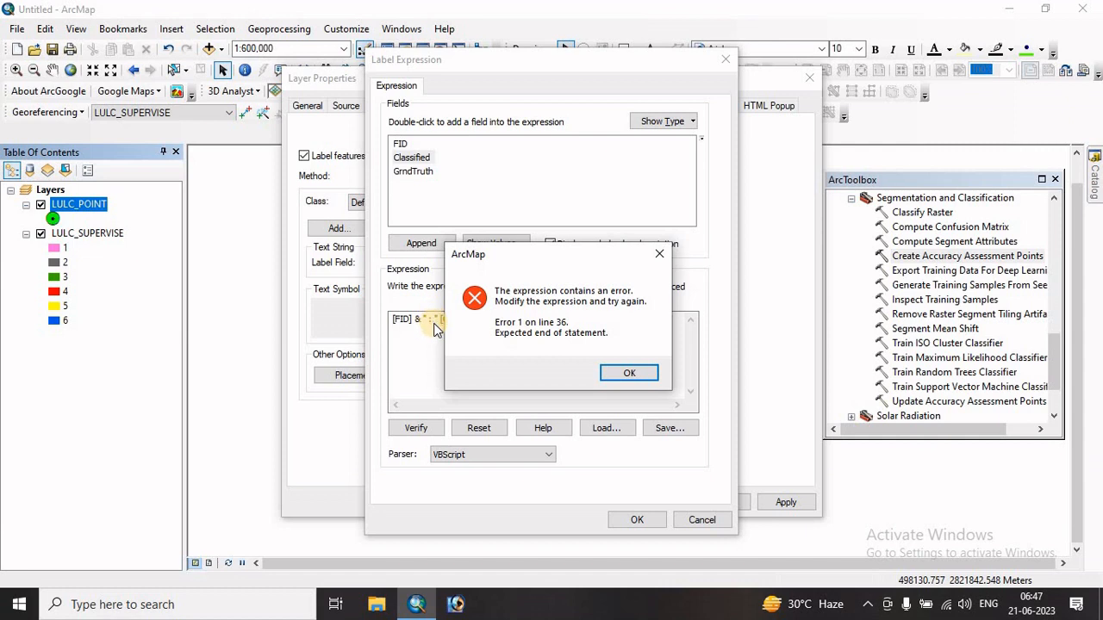
pyautogui.click(629, 373)
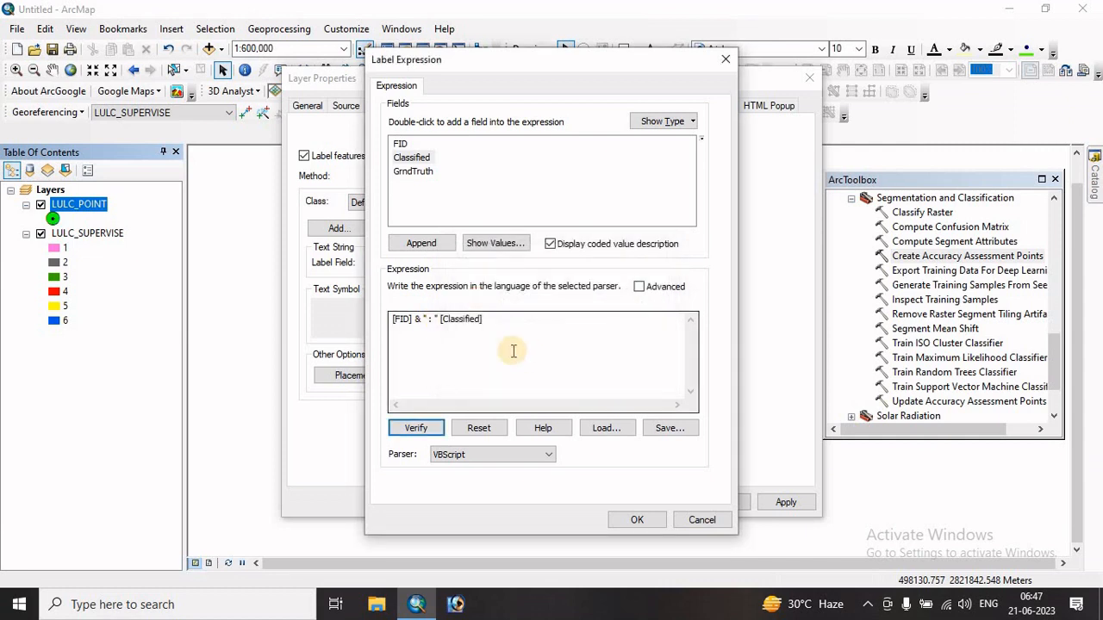
# - Correct the label expression to [FID] & " : " & [Classified], verify it and accept it
pyautogui.click(440, 319)
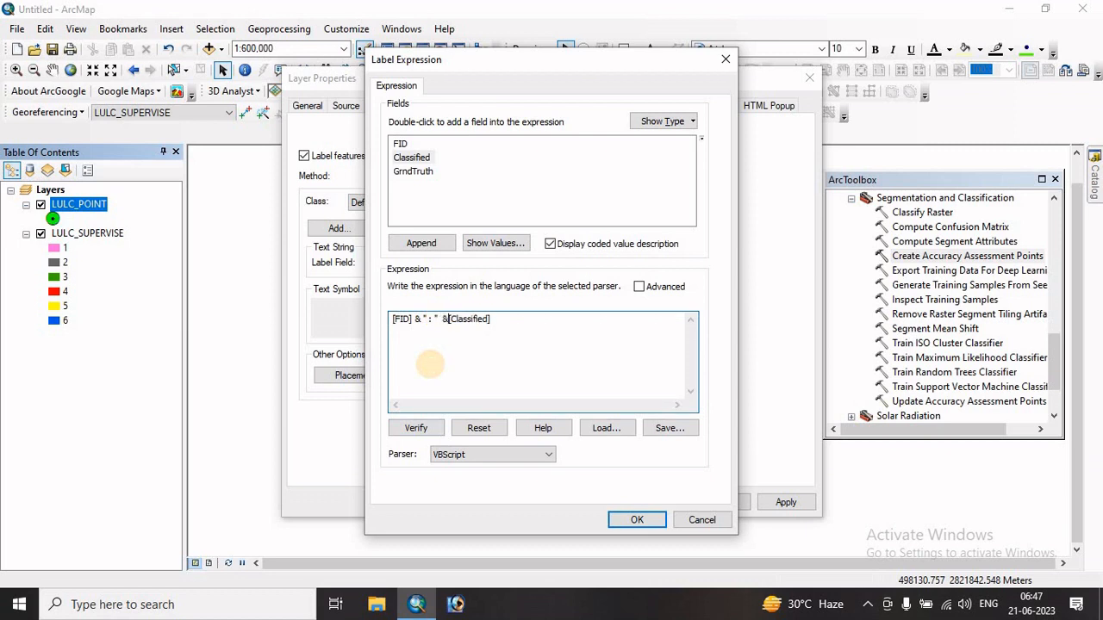
pyautogui.write('&')
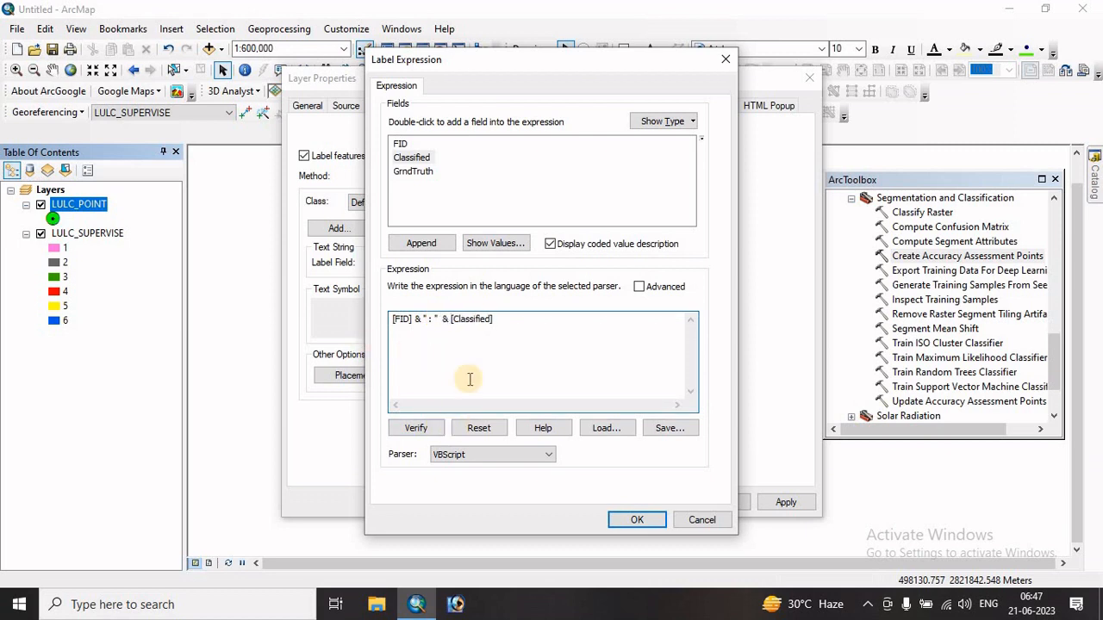
pyautogui.click(410, 431)
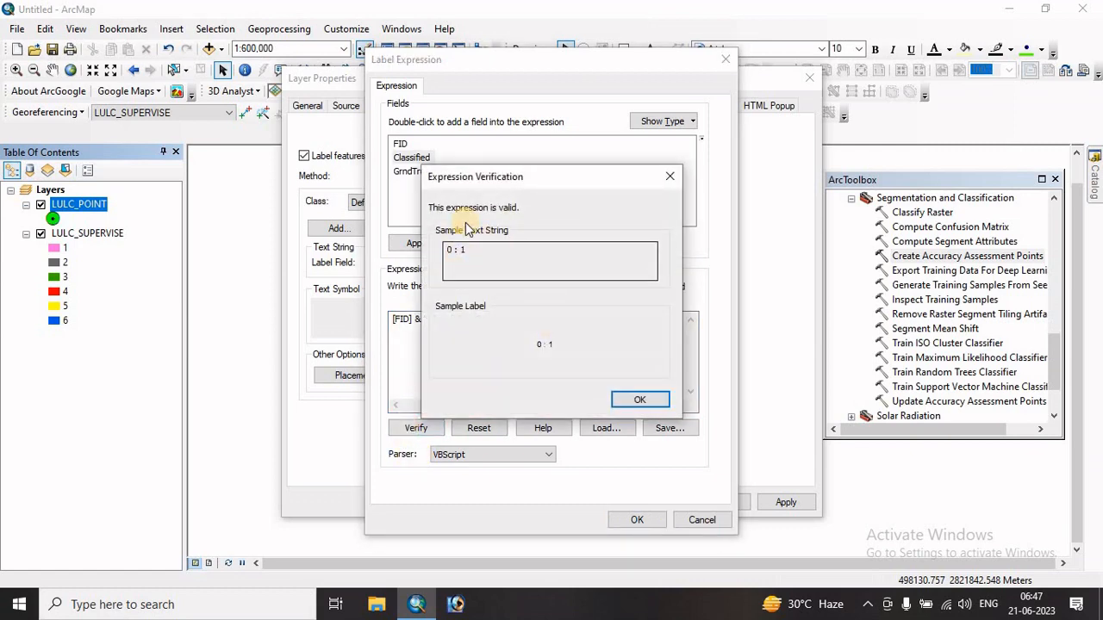
pyautogui.click(630, 399)
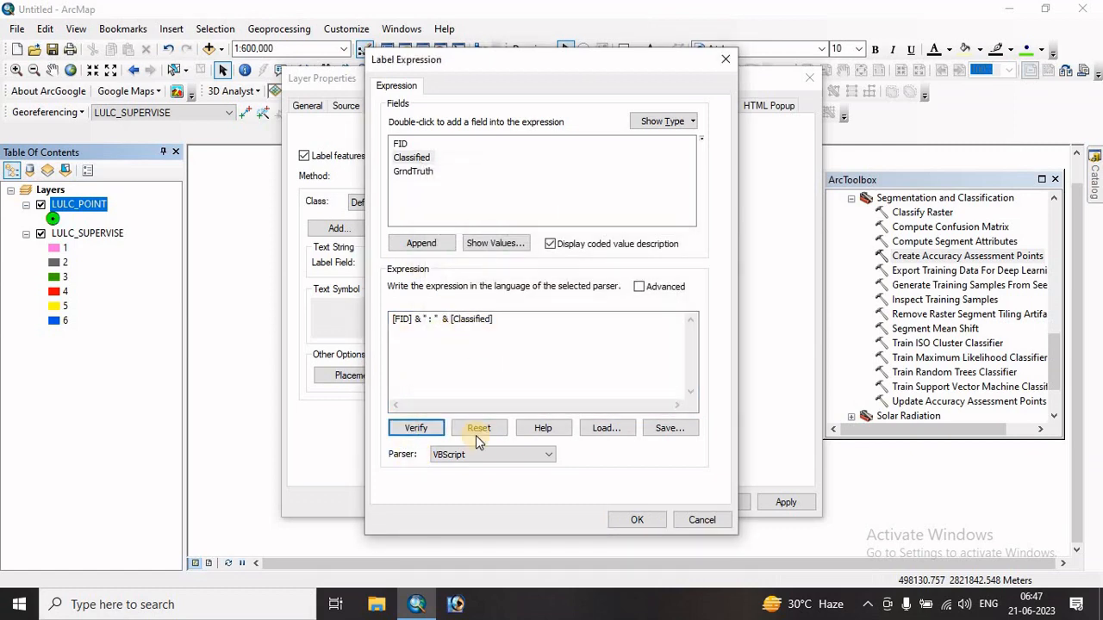
pyautogui.click(638, 519)
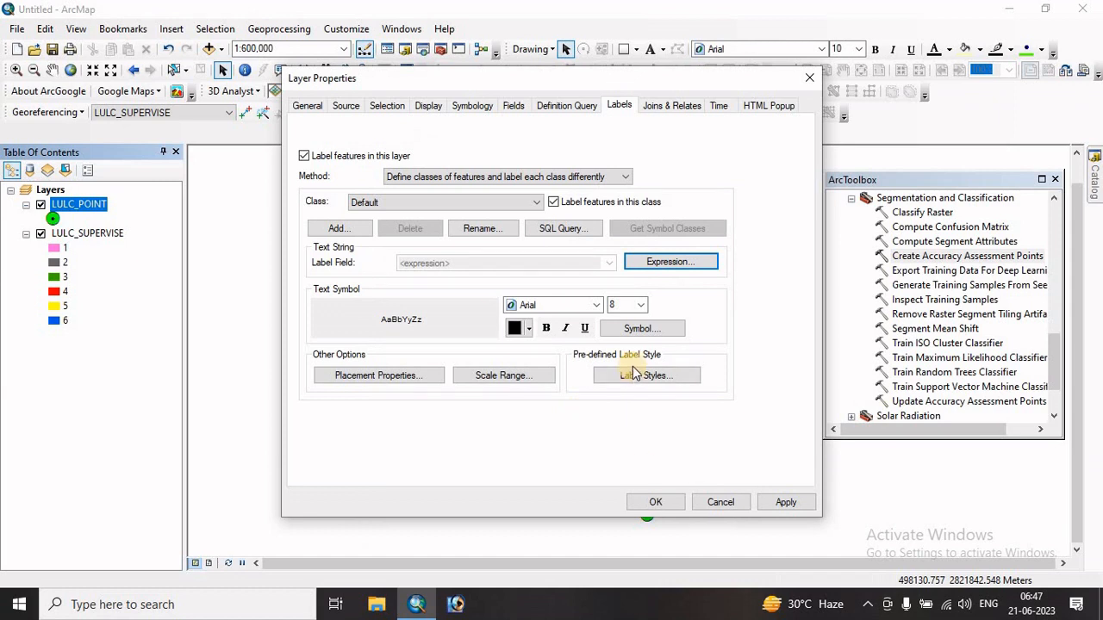
# - Format the LULC_POINT labels as bold at size 12 and apply the layer properties
pyautogui.click(642, 306)
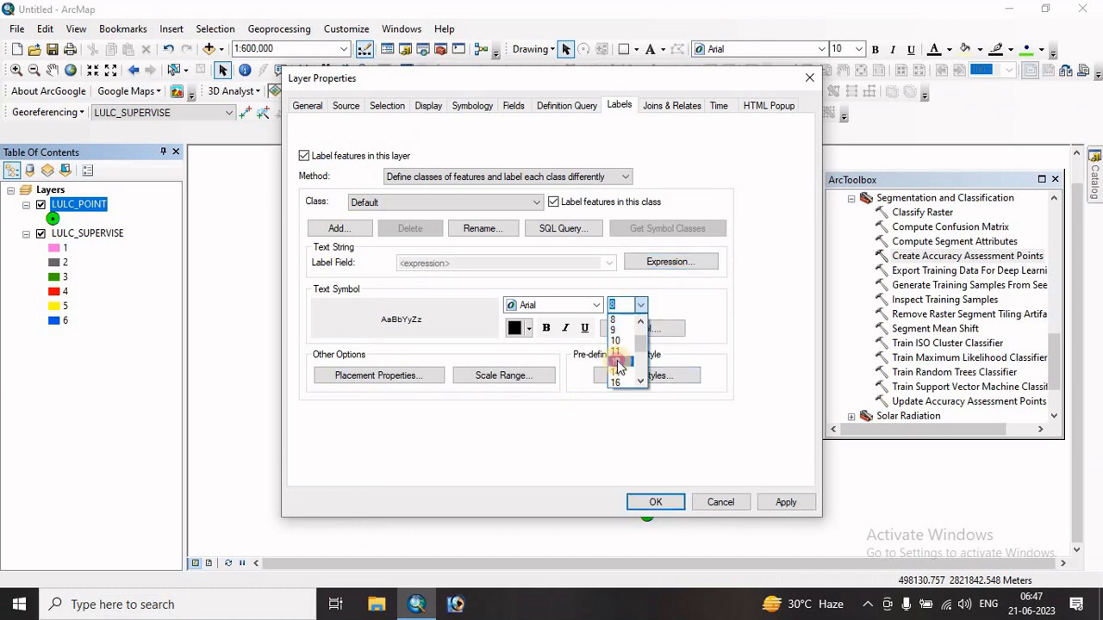
pyautogui.click(619, 361)
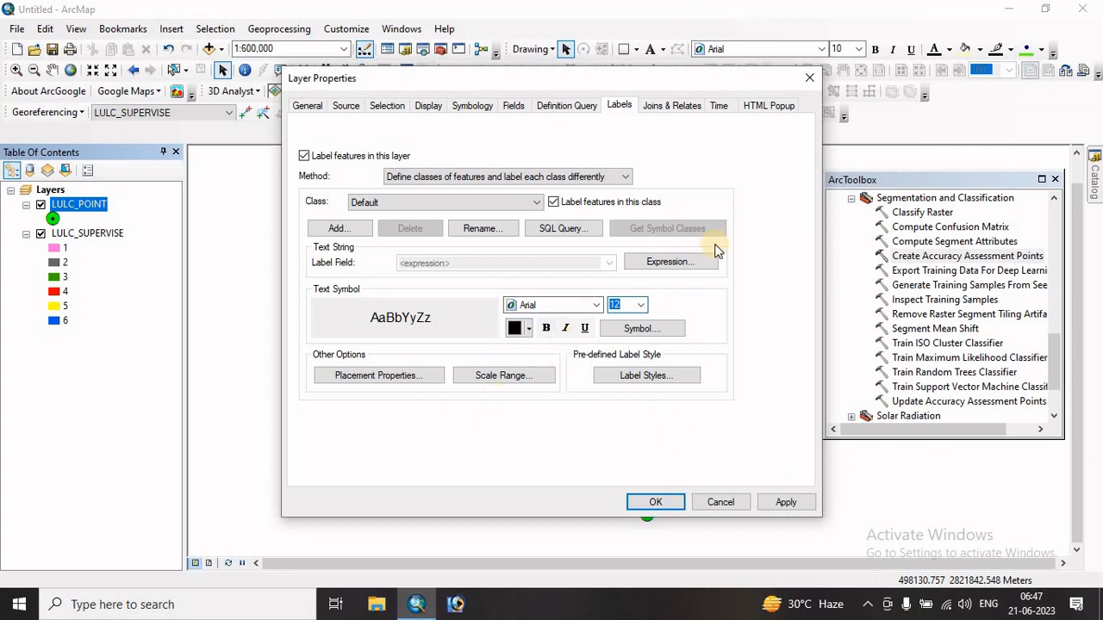
pyautogui.click(546, 328)
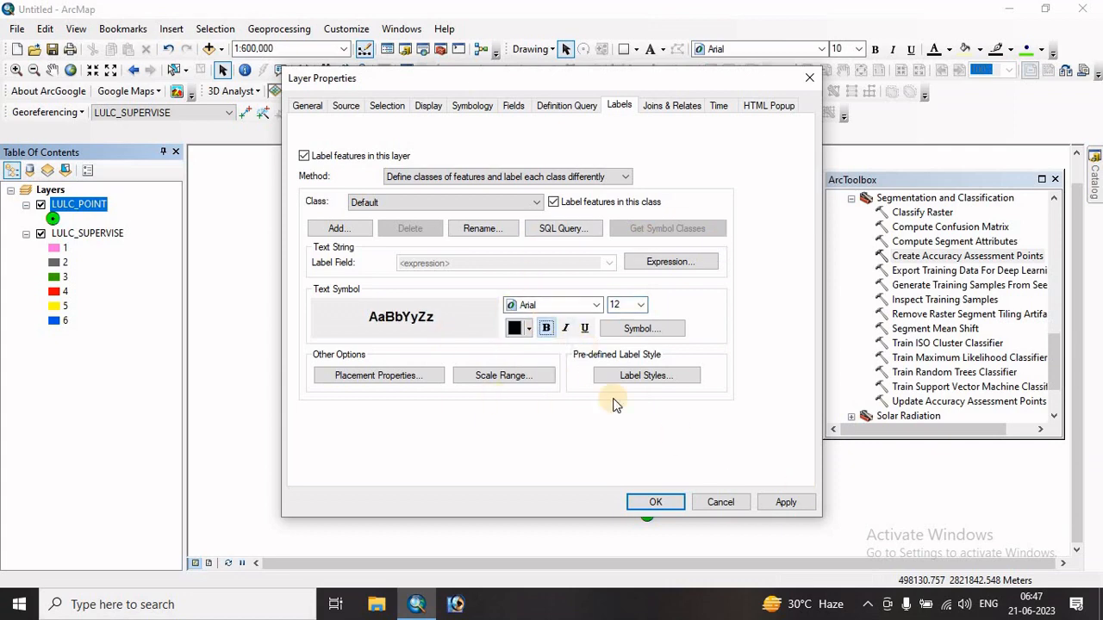
pyautogui.click(787, 502)
pyautogui.click(643, 500)
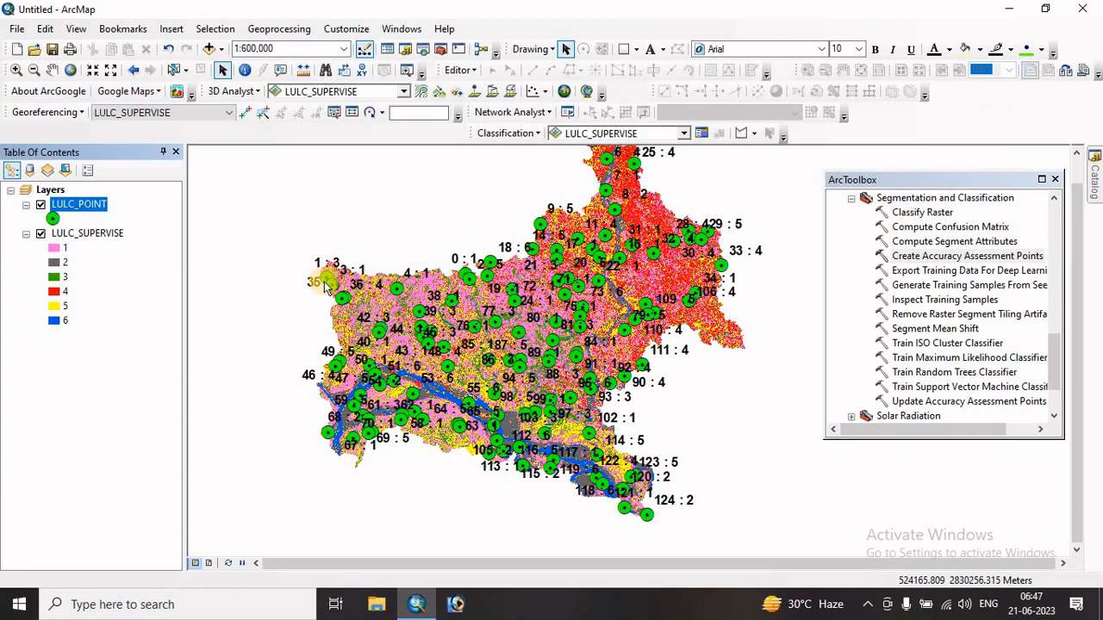
# - Examine the FID and class labels of the points along the northwestern edge of the classified raster
pyautogui.scroll(-1, 315, 265)
pyautogui.scroll(4, 315, 266)
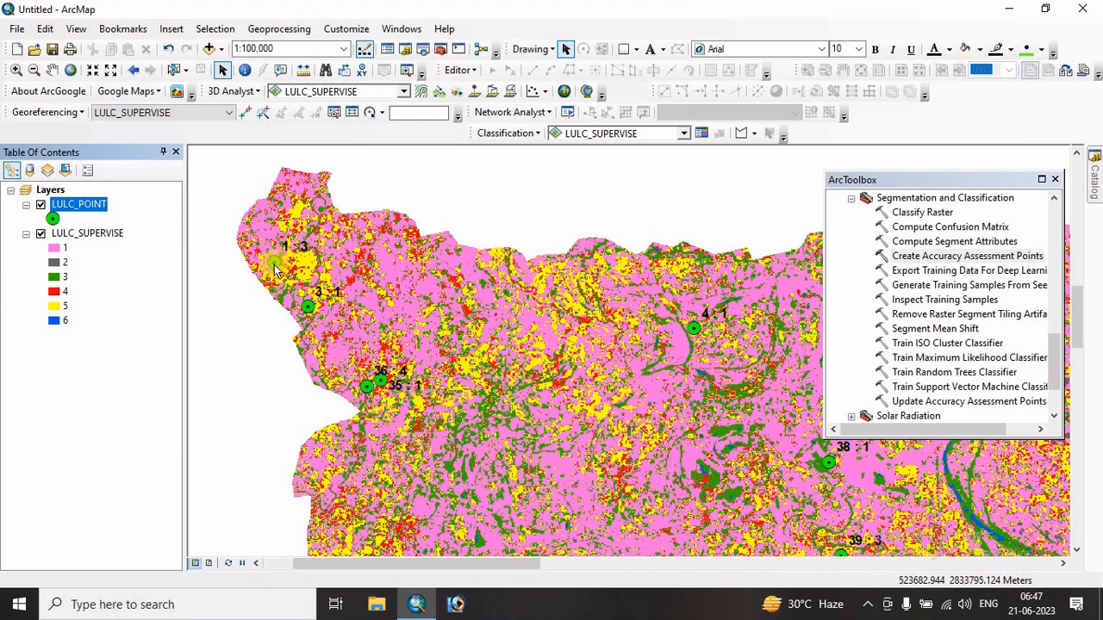
pyautogui.scroll(2, 330, 370)
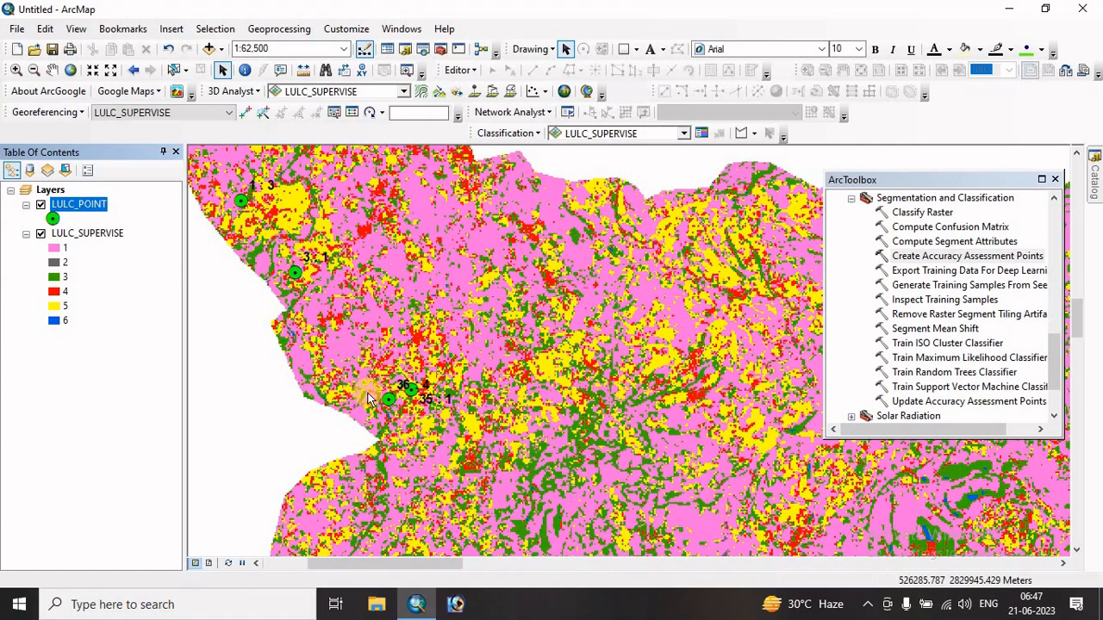
pyautogui.scroll(2, 369, 399)
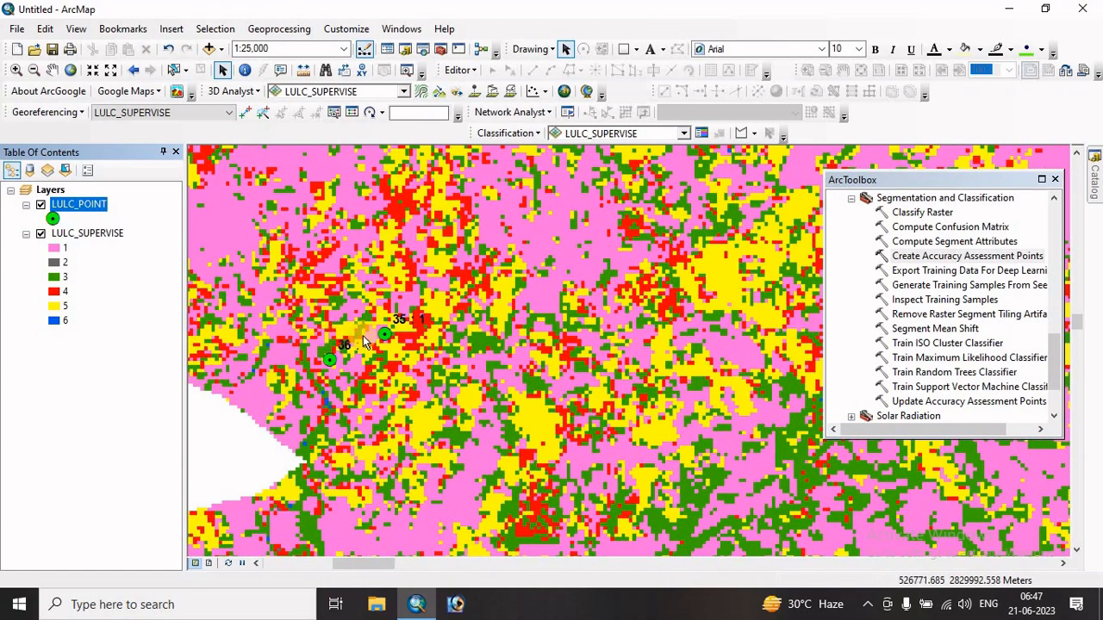
pyautogui.scroll(-2, 333, 289)
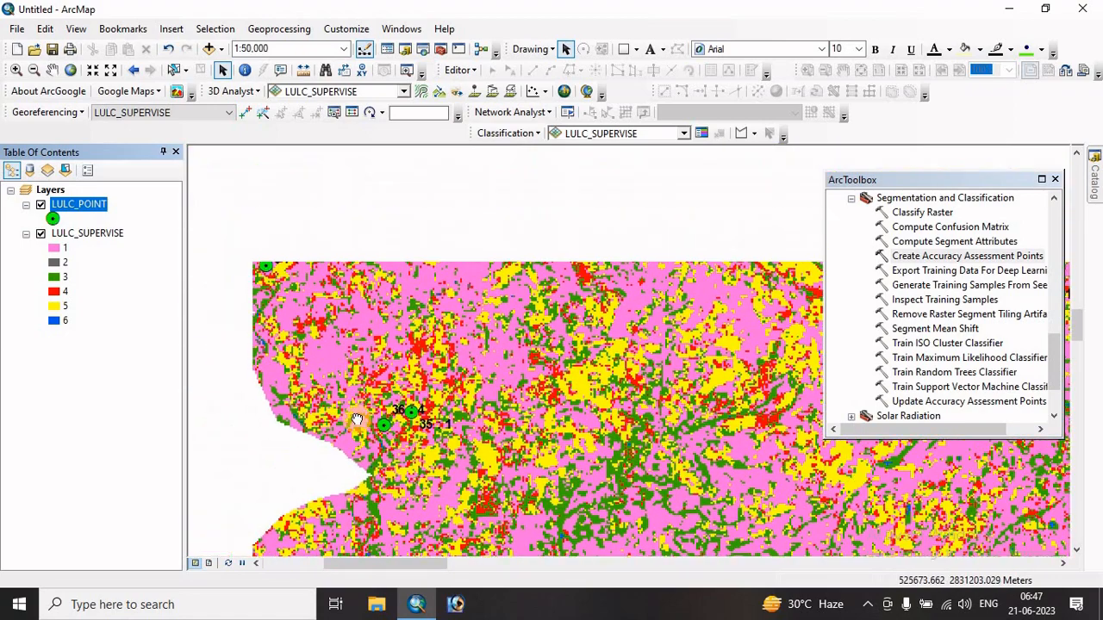
pyautogui.moveTo(356, 420); pyautogui.dragTo(389, 495)
pyautogui.moveTo(304, 333); pyautogui.dragTo(352, 404)
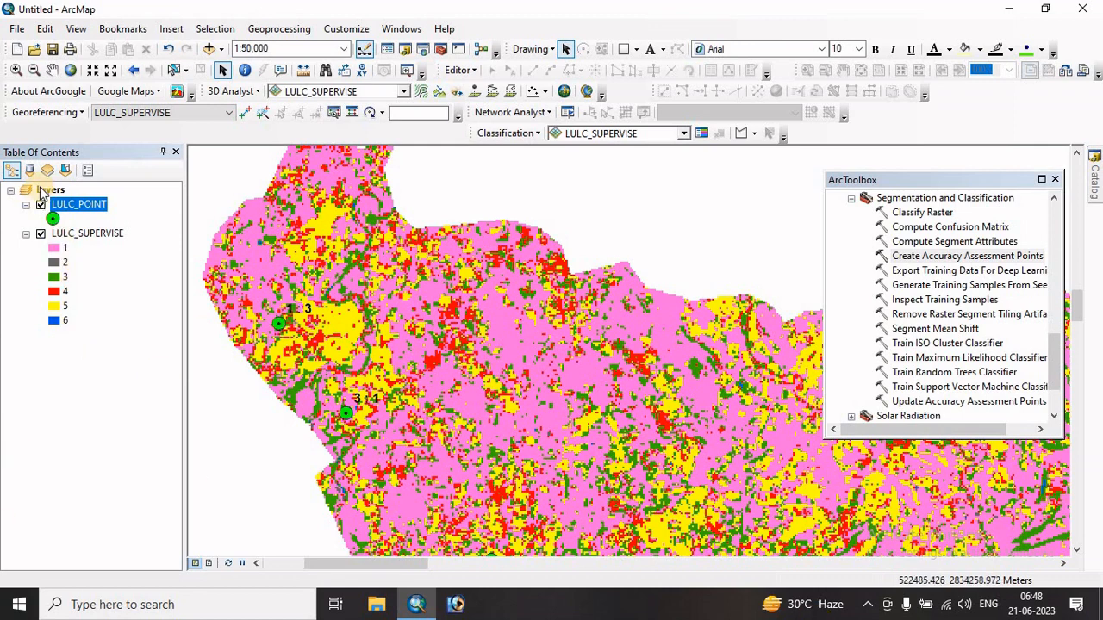
# - Open the Layer To KML conversion tool and choose LULC_POINT as the layer to convert
pyautogui.click(852, 198)
pyautogui.scroll(8, 892, 297)
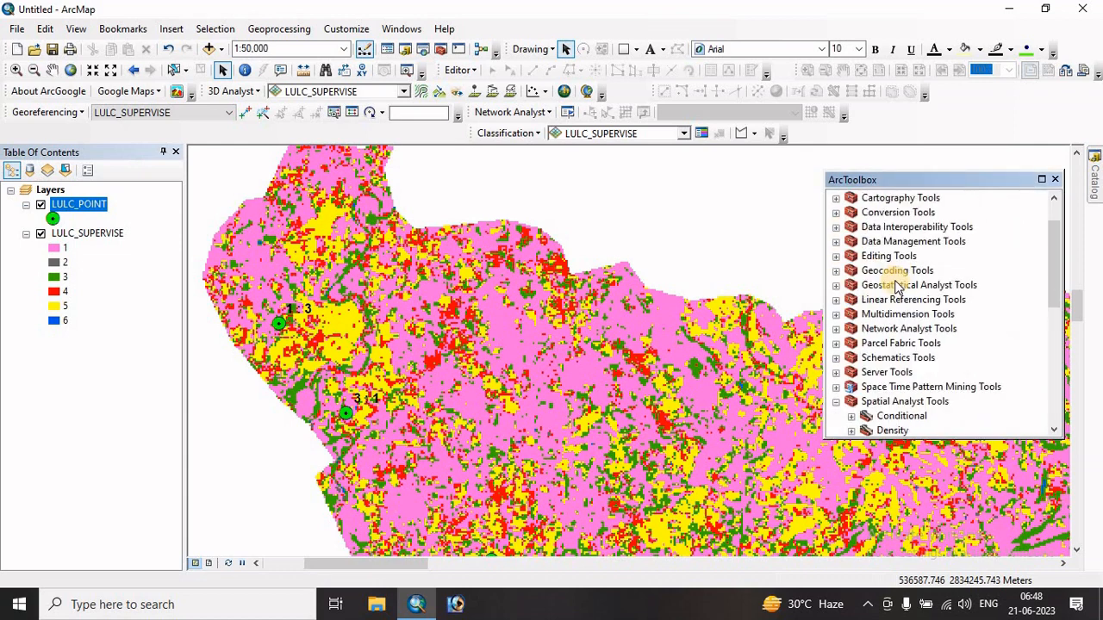
pyautogui.doubleClick(897, 256)
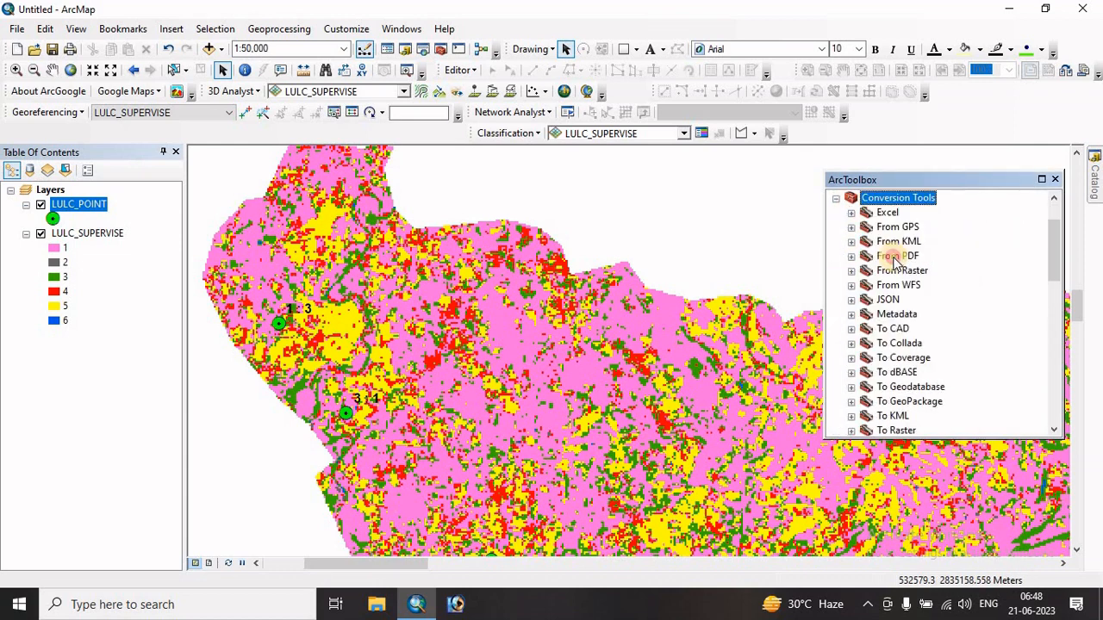
pyautogui.scroll(-4, 895, 289)
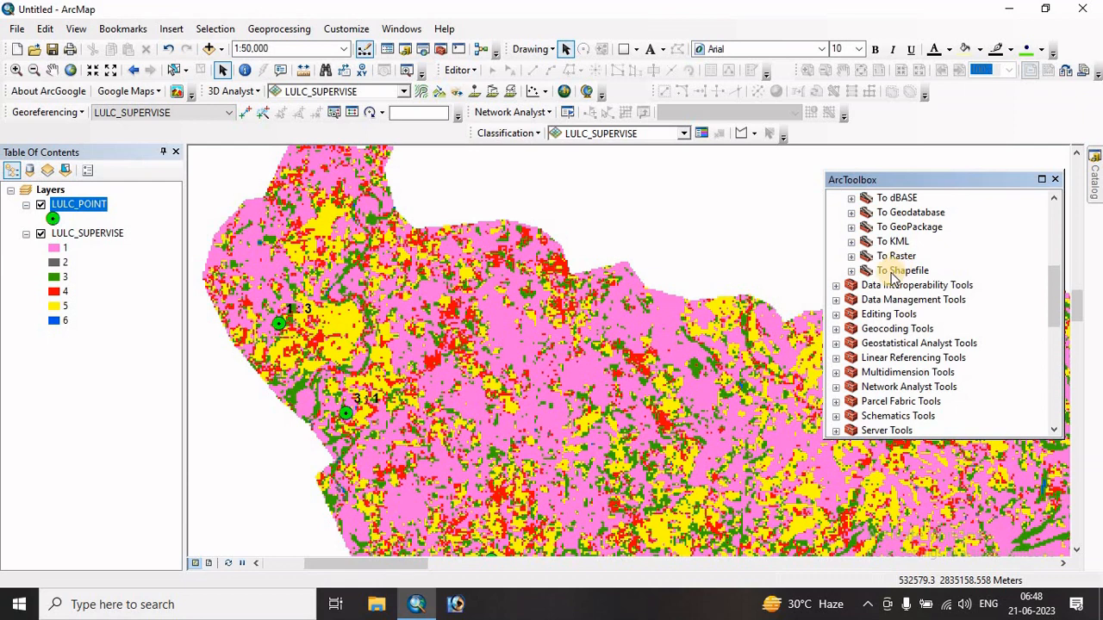
pyautogui.scroll(1, 894, 276)
pyautogui.scroll(1, 924, 258)
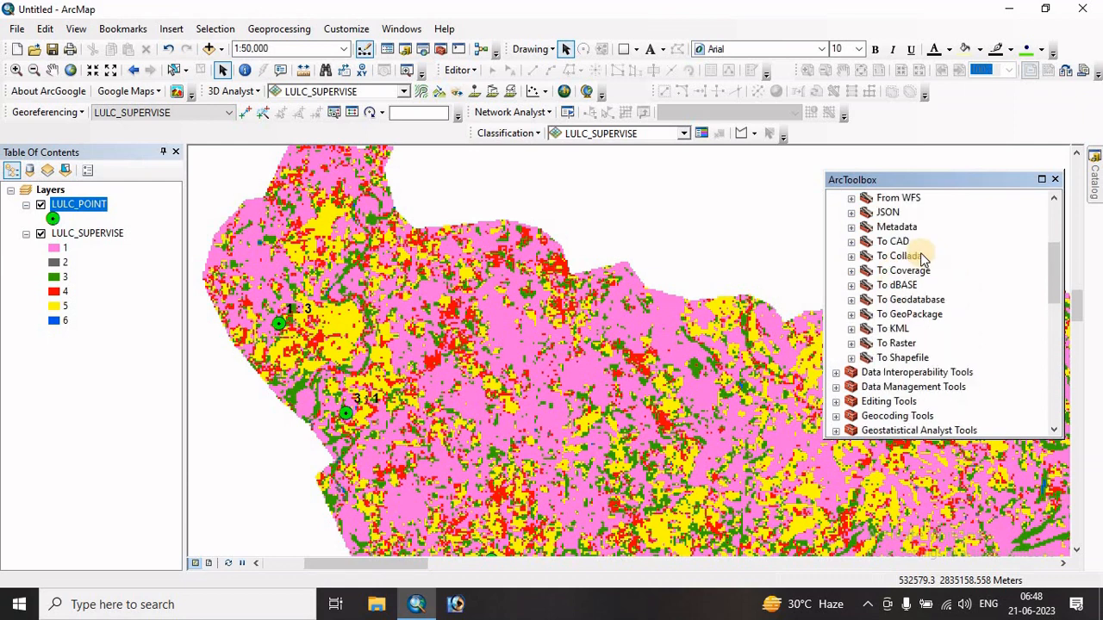
pyautogui.doubleClick(896, 329)
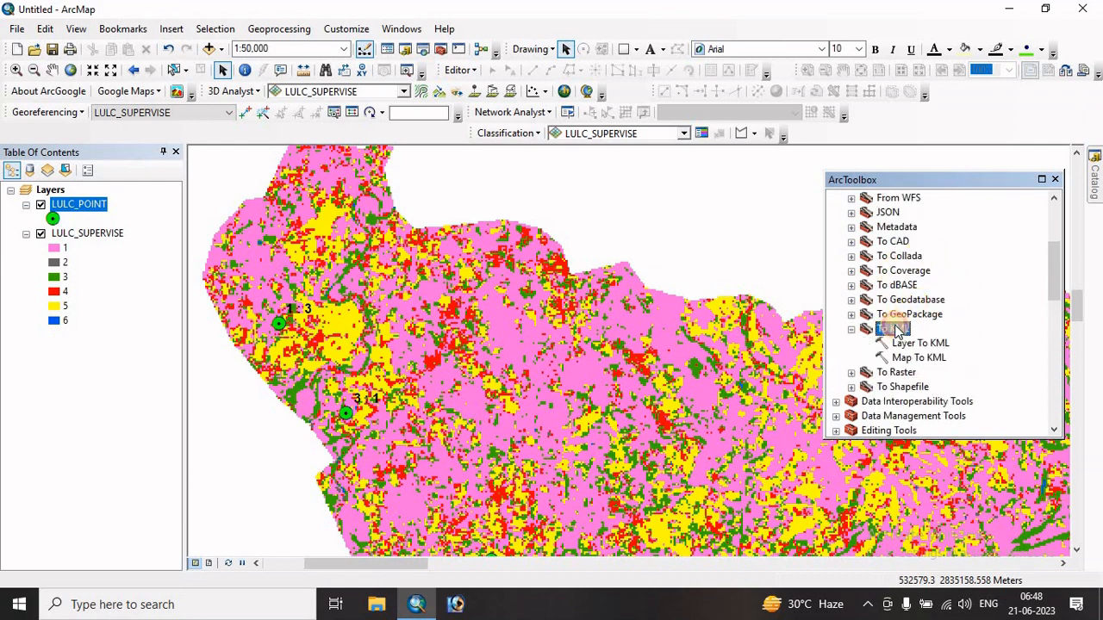
pyautogui.doubleClick(917, 344)
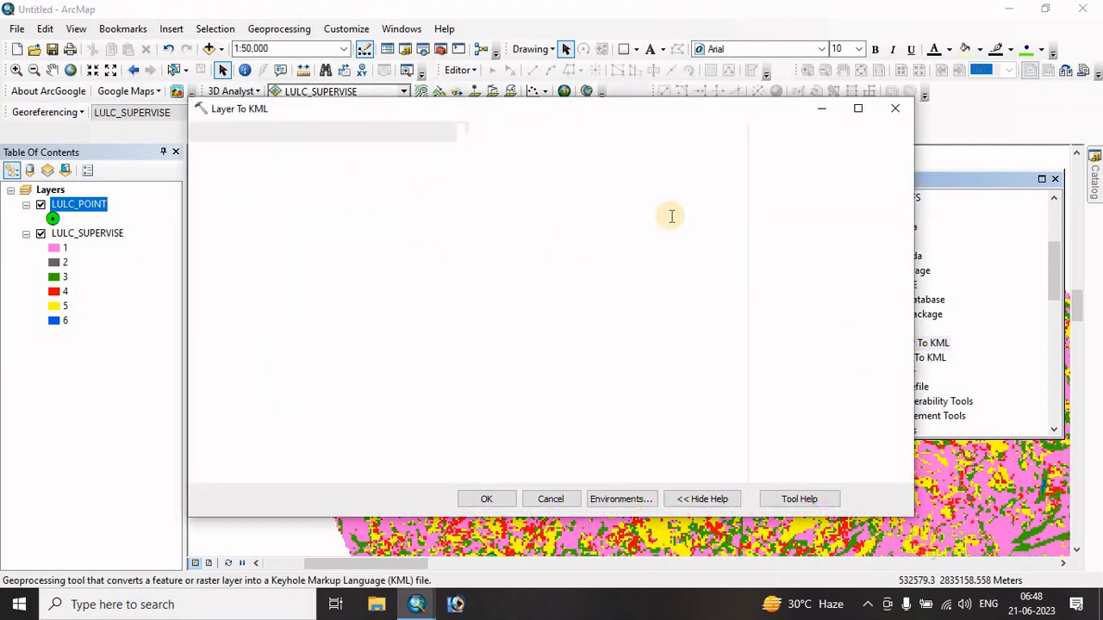
pyautogui.click(688, 156)
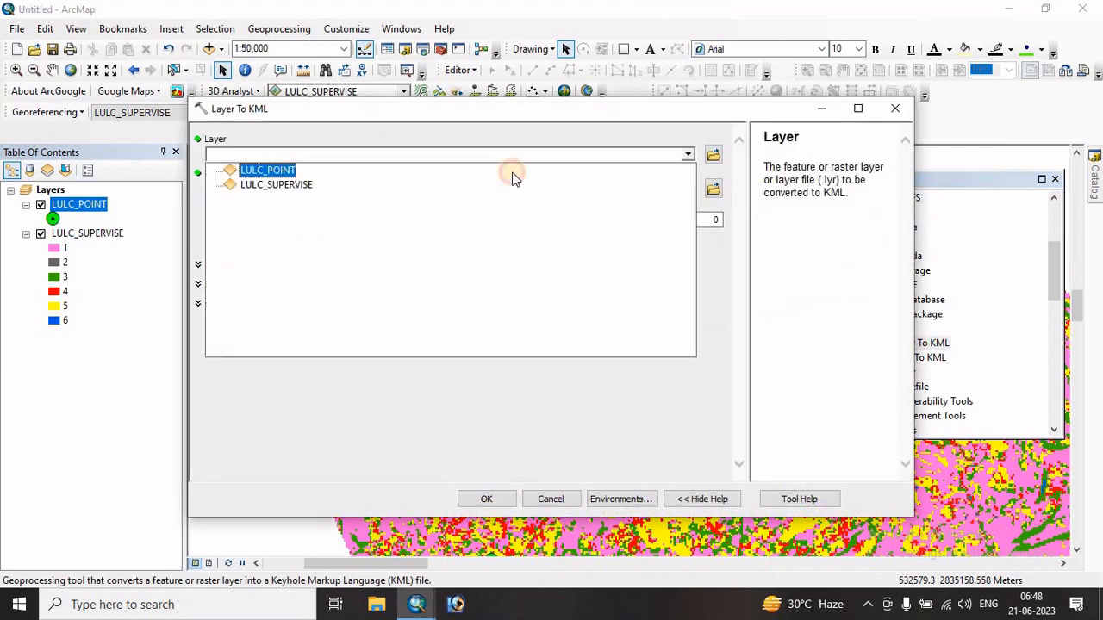
pyautogui.click(278, 172)
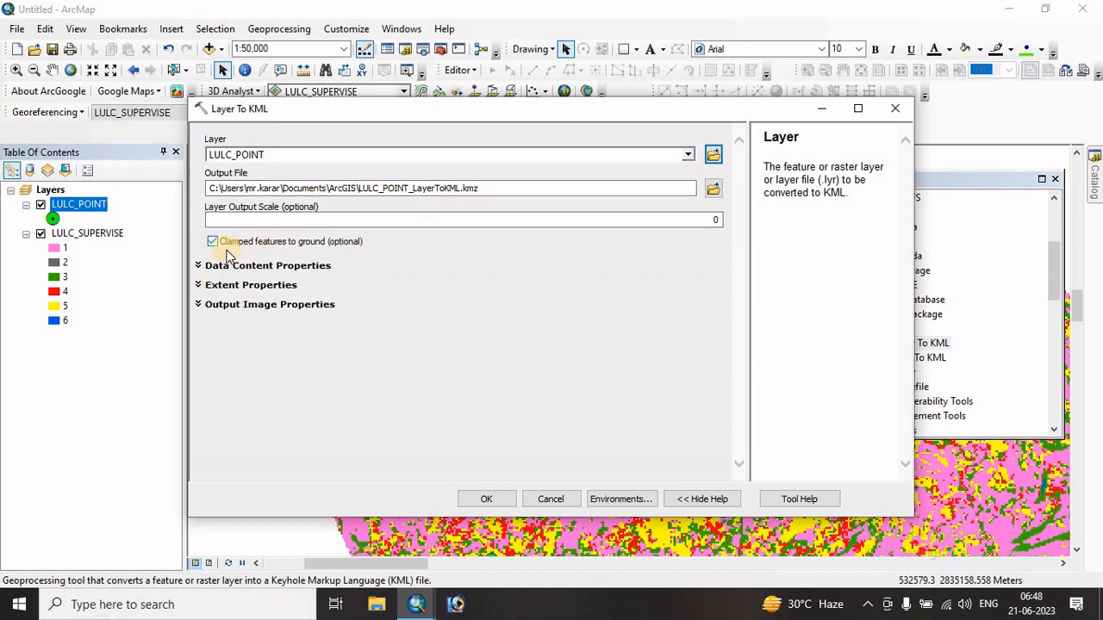
# - Set the KML output to hhhhhtrtrhyy.kmz on the Desktop and run the conversion
pyautogui.click(712, 189)
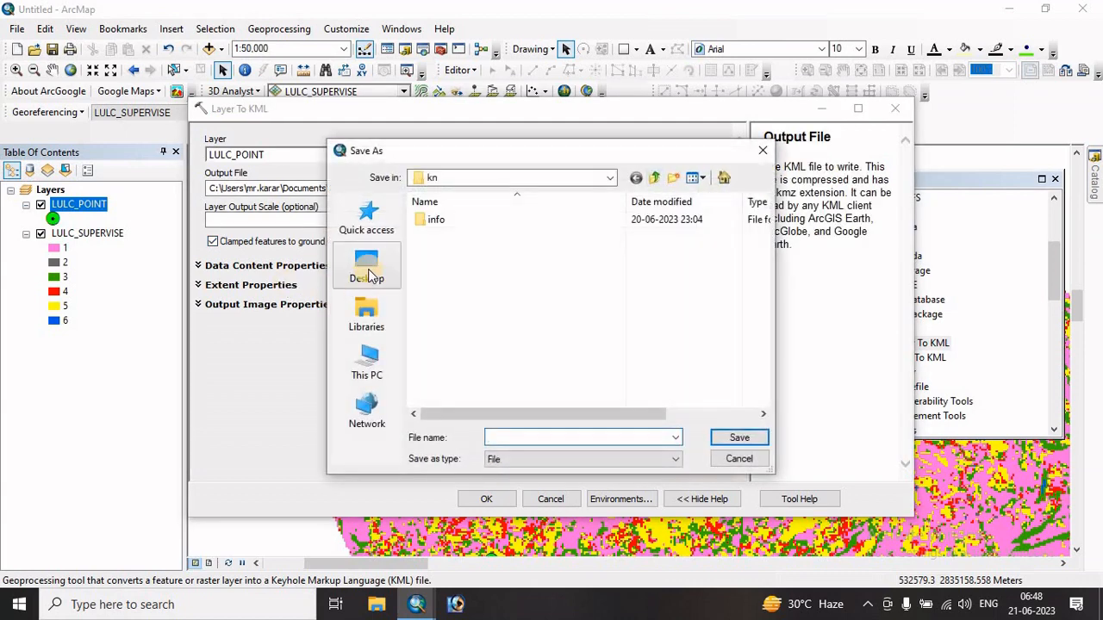
pyautogui.click(367, 269)
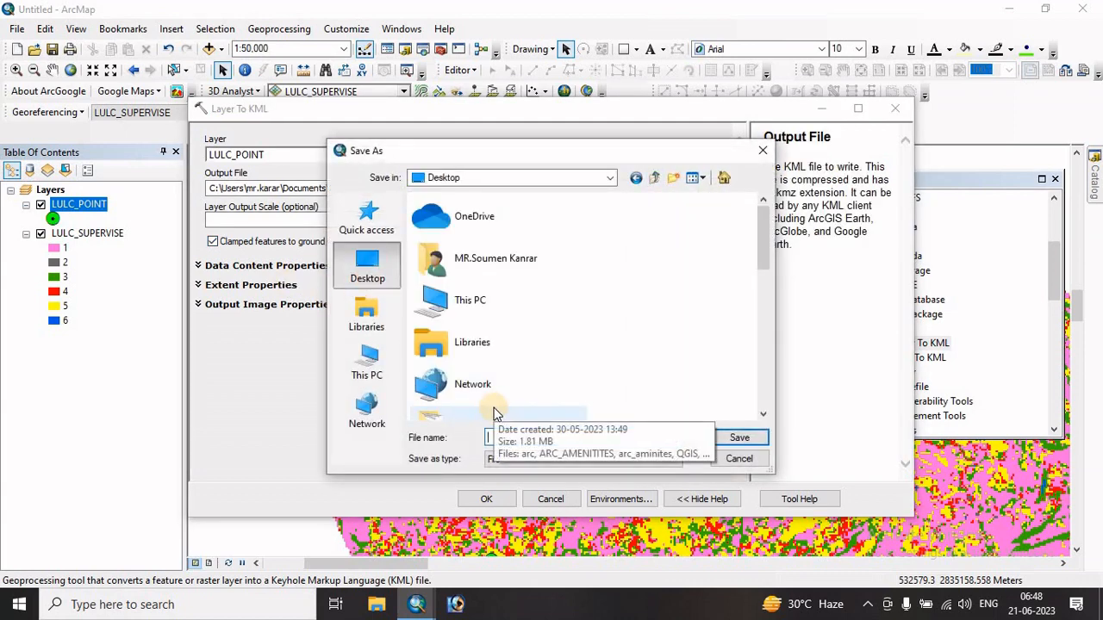
pyautogui.click(648, 443)
pyautogui.write('hhhhhtrtr')
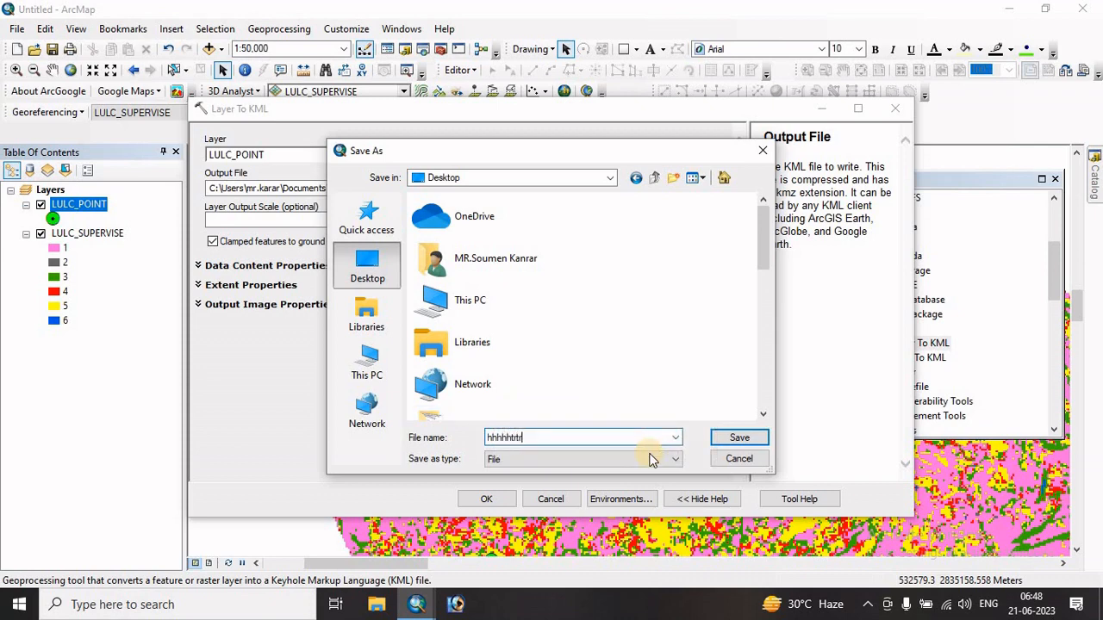
pyautogui.write('hyy')
pyautogui.click(738, 438)
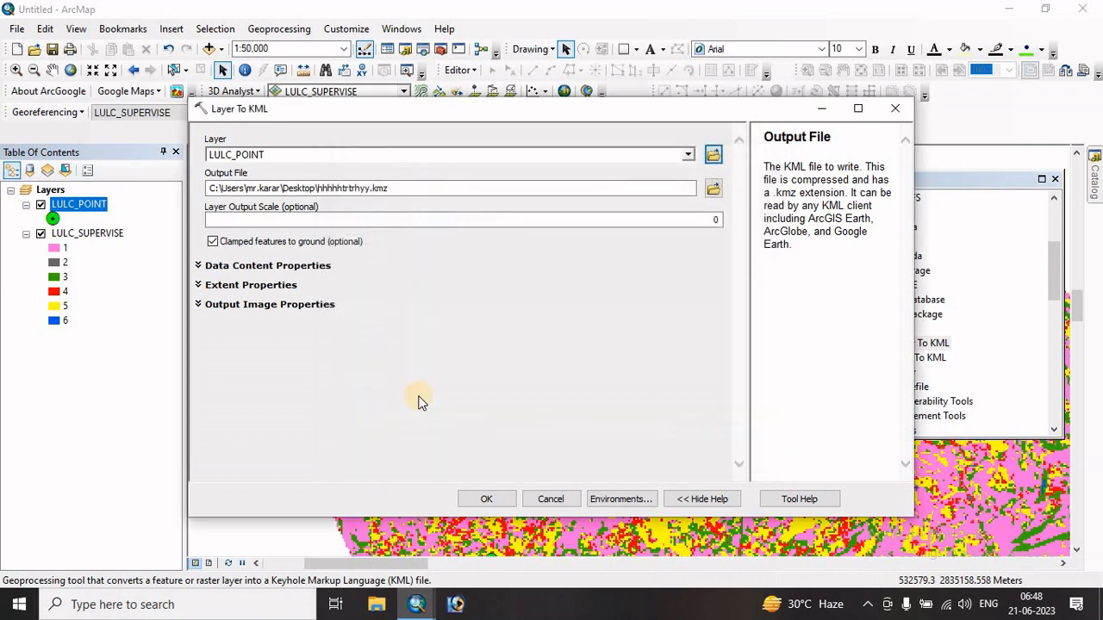
pyautogui.click(486, 502)
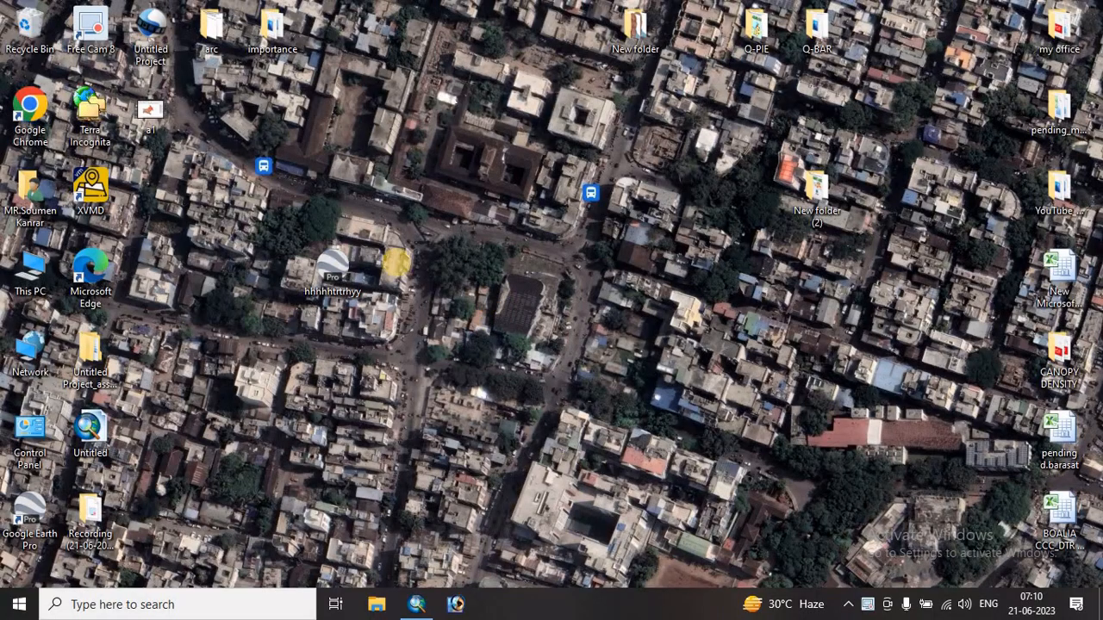
# - Open the exported hhhhhtrtrhyy file from the desktop in Google Earth Pro and dismiss the start-up tips
pyautogui.click(332, 274)
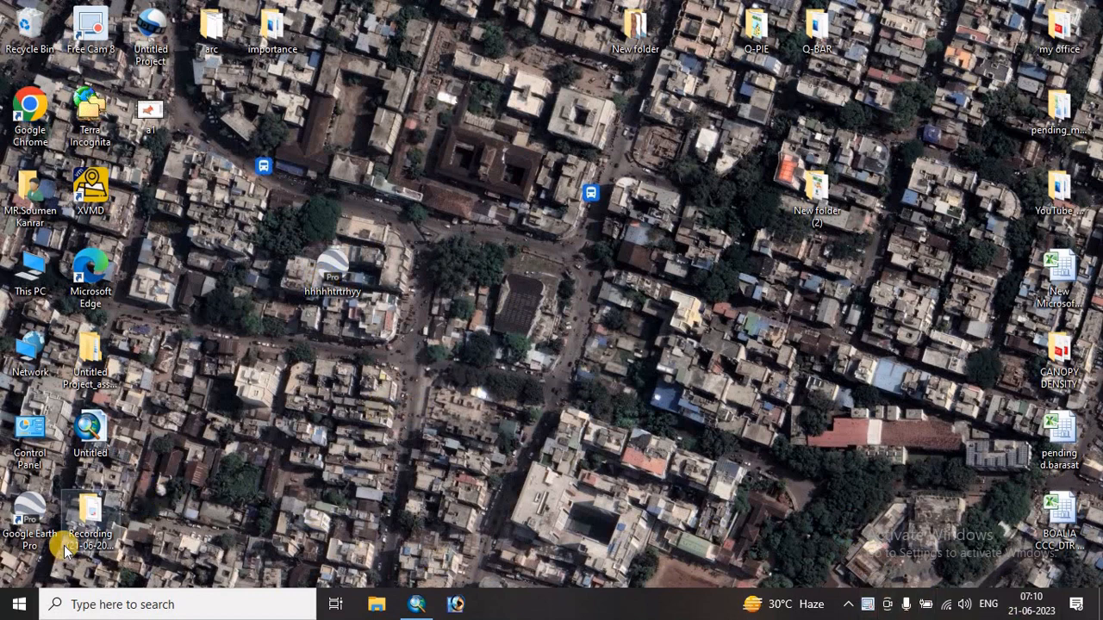
pyautogui.doubleClick(336, 272)
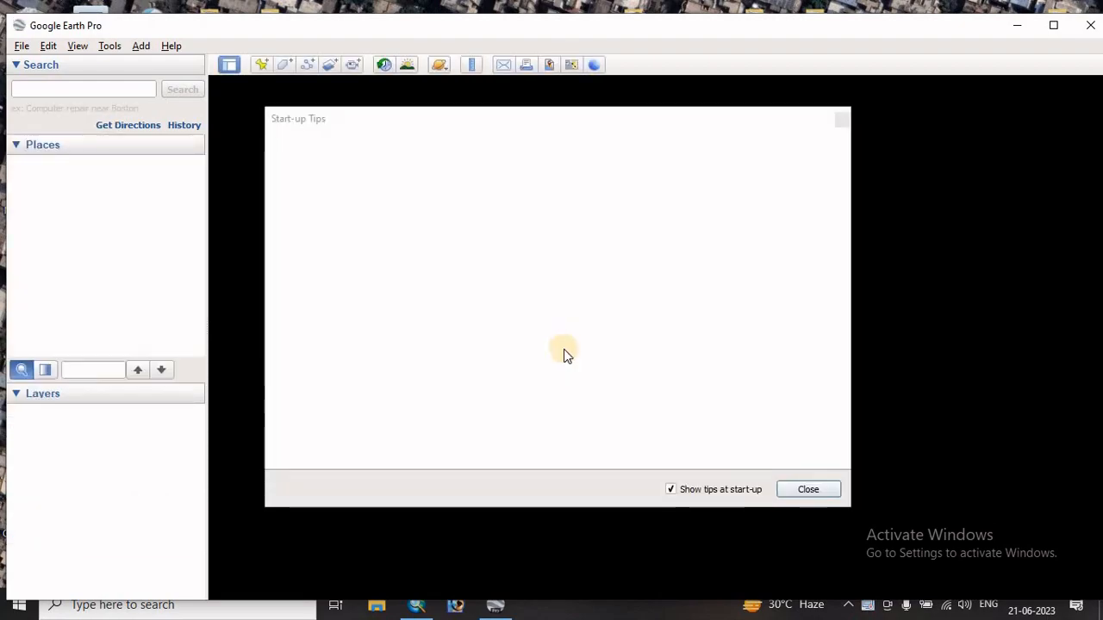
pyautogui.click(798, 495)
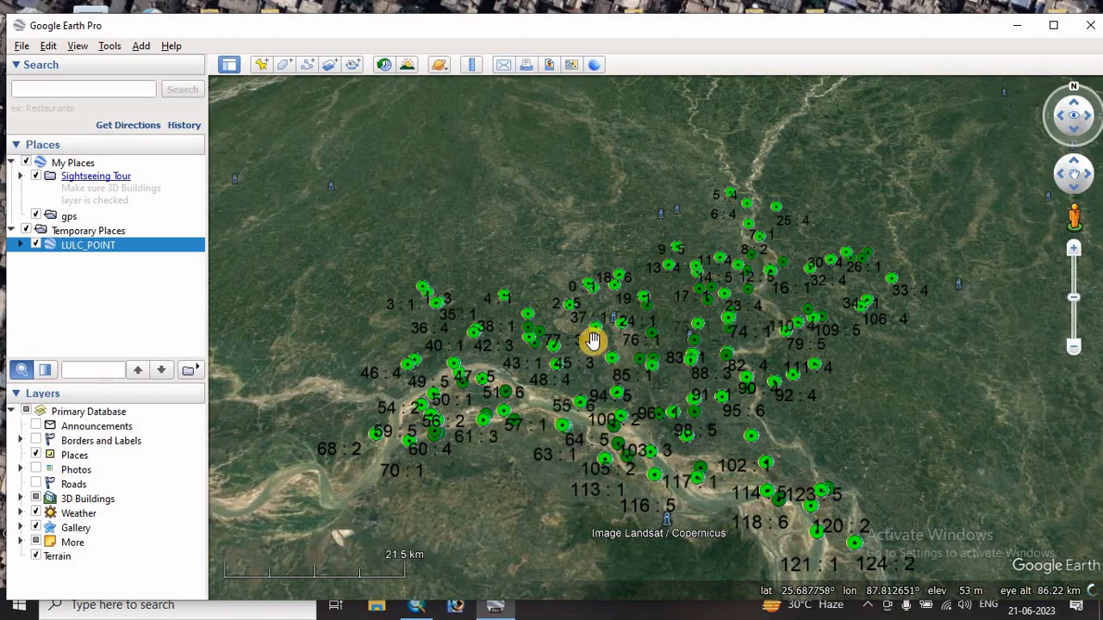
# - Inspect the points labelled 100 : 2 and 101 : 6 against the satellite imagery of the river
pyautogui.doubleClick(597, 439)
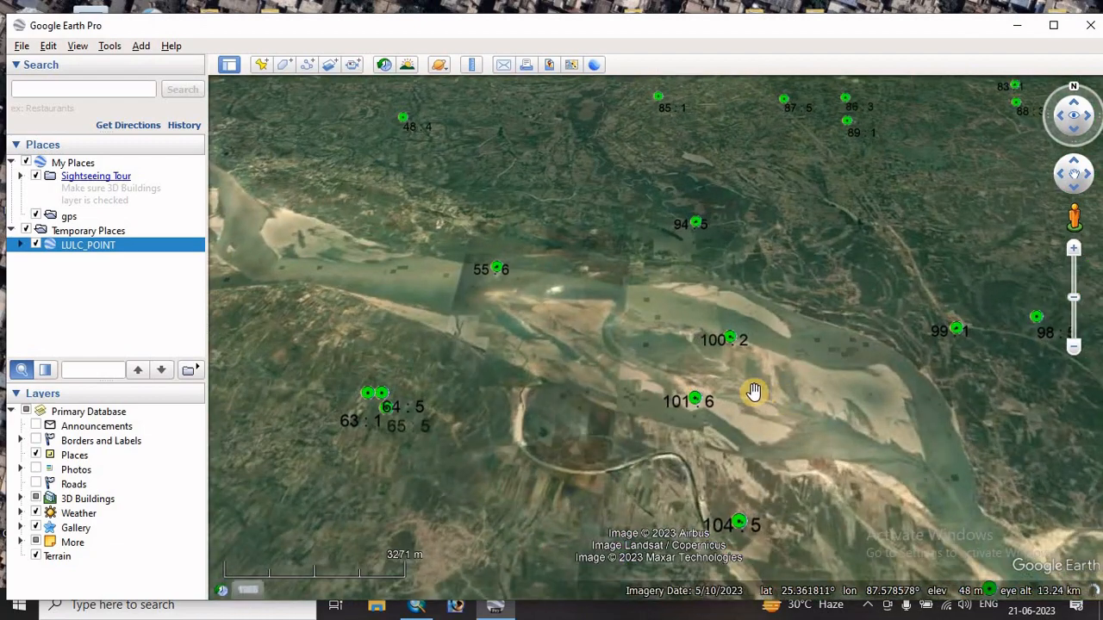
pyautogui.doubleClick(710, 454)
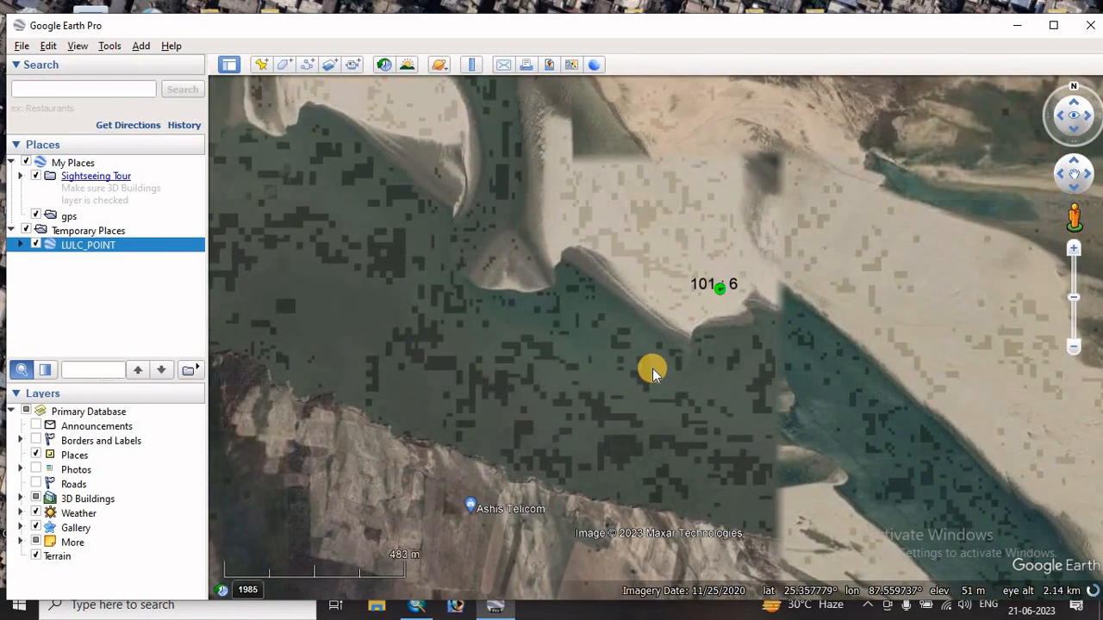
pyautogui.scroll(-2, 653, 371)
pyautogui.scroll(-3, 652, 370)
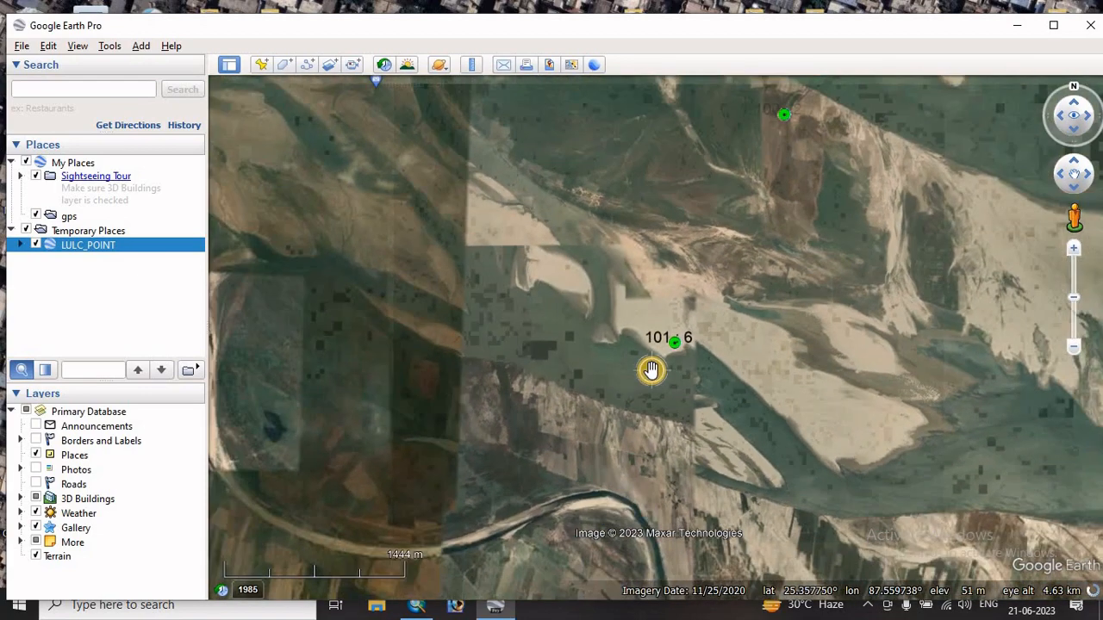
pyautogui.click(416, 608)
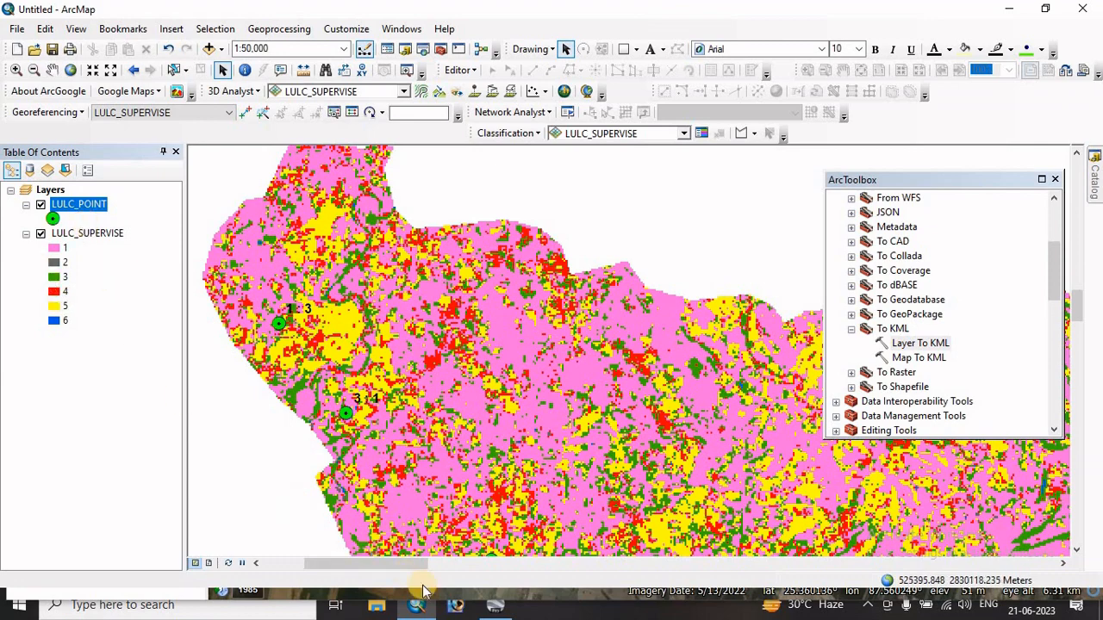
pyautogui.click(505, 610)
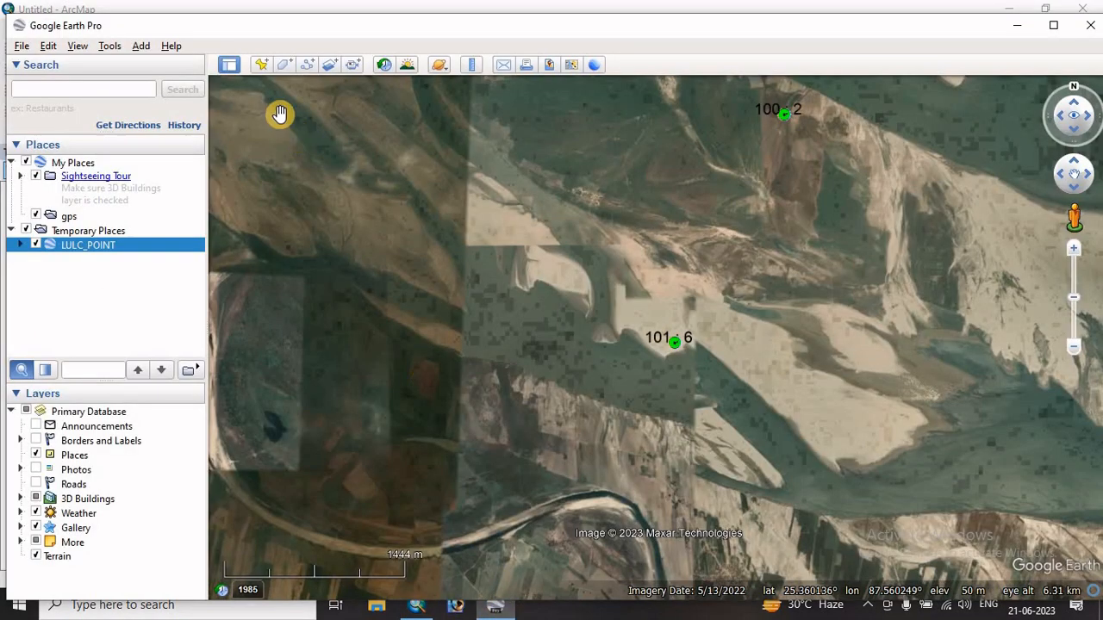
# - Turn on historical imagery and set its end date to 5/13/15
pyautogui.click(384, 69)
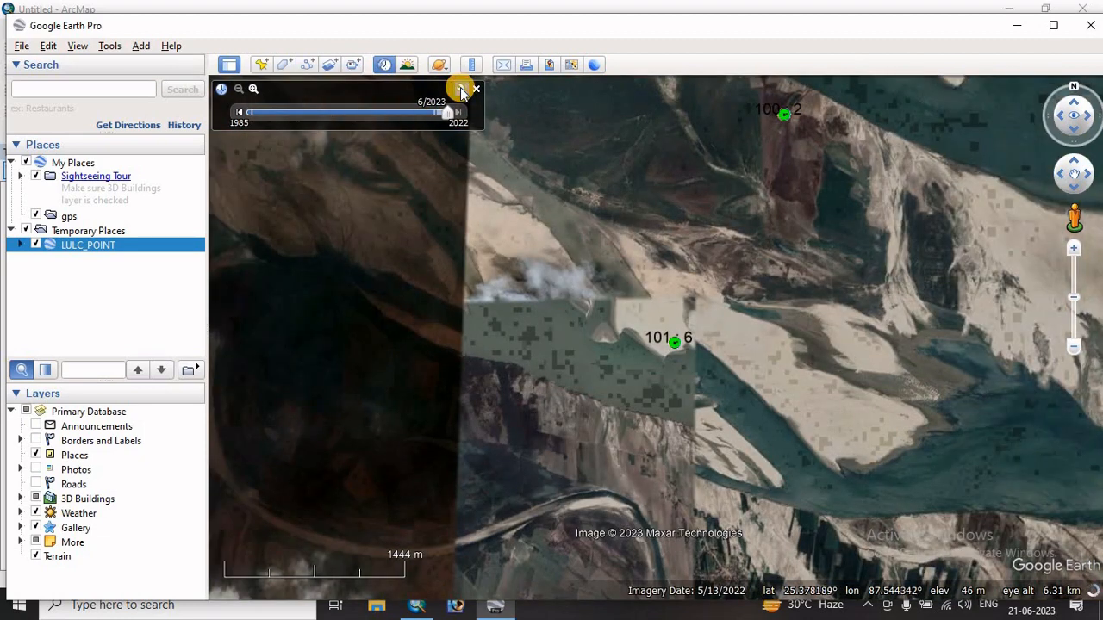
pyautogui.click(461, 89)
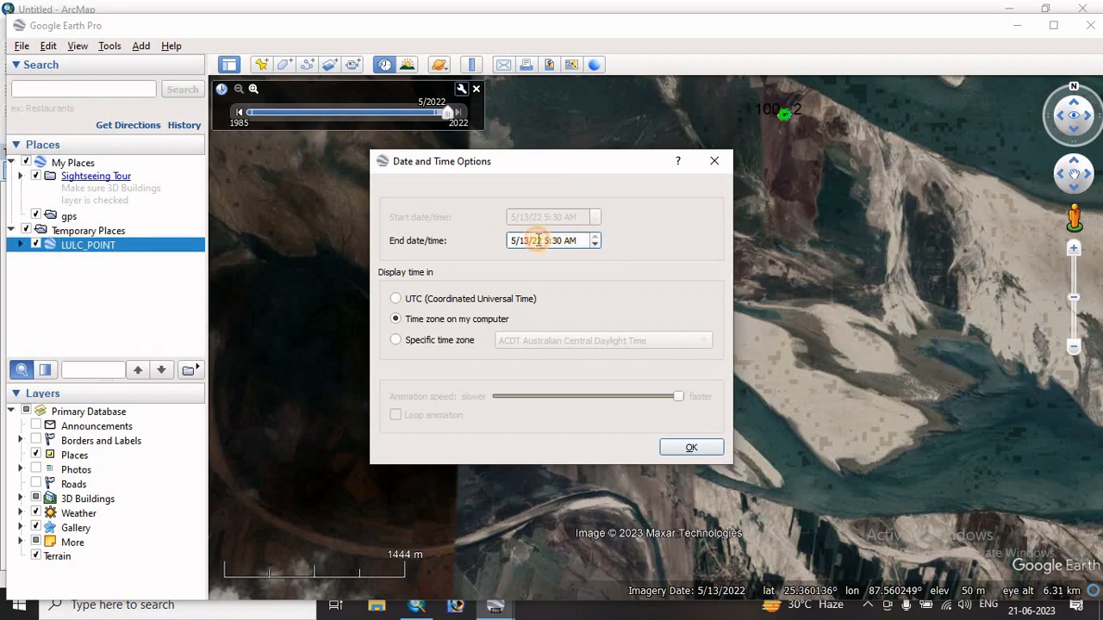
pyautogui.click(597, 246)
pyautogui.click(598, 246)
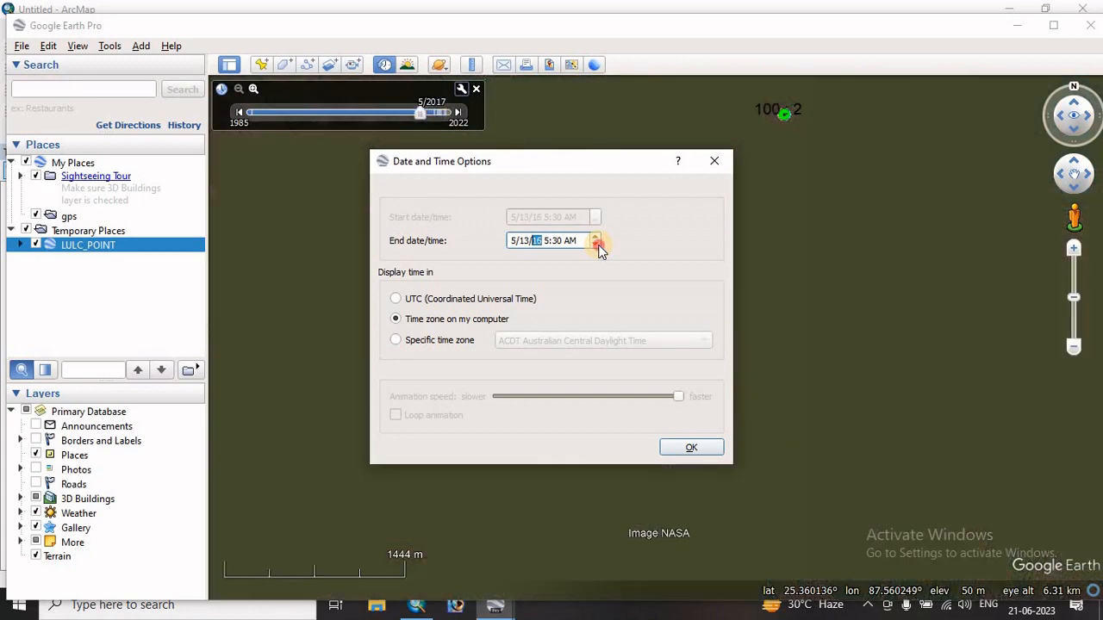
pyautogui.click(597, 245)
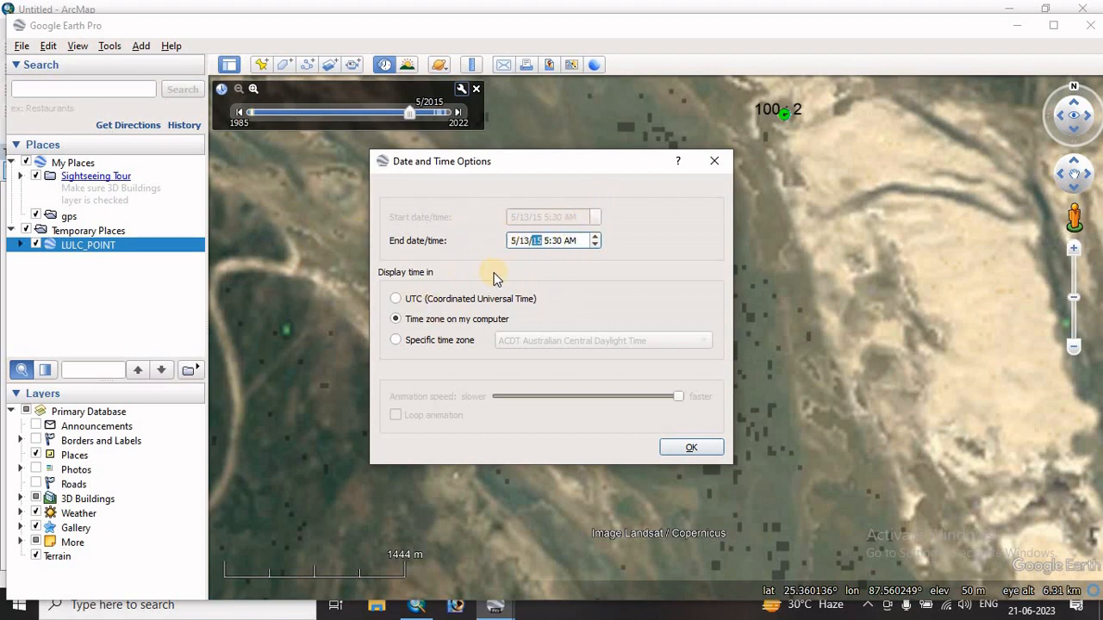
pyautogui.click(689, 448)
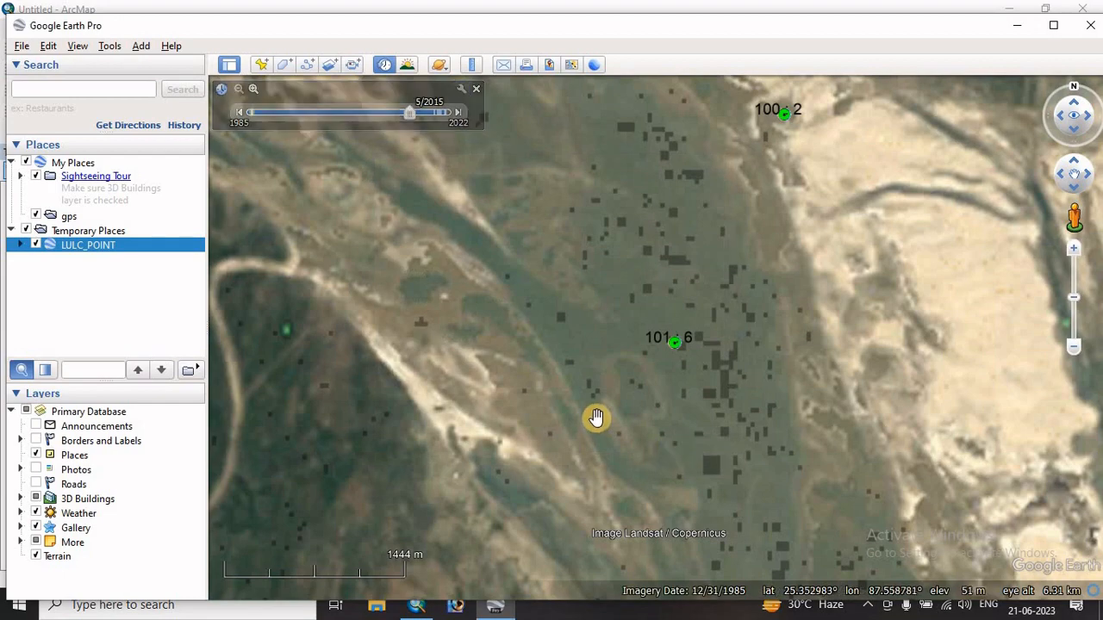
# - Follow the river upstream through the labelled points and examine point 47 : 5 closely against the 5/2015 imagery
pyautogui.scroll(-3, 595, 419)
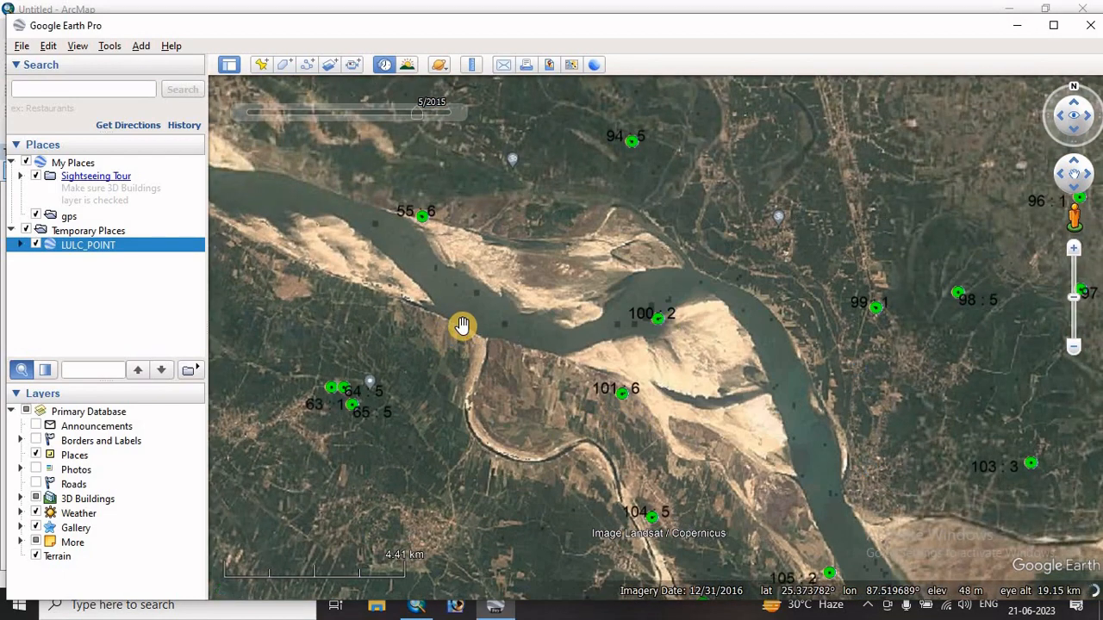
pyautogui.scroll(-3, 458, 323)
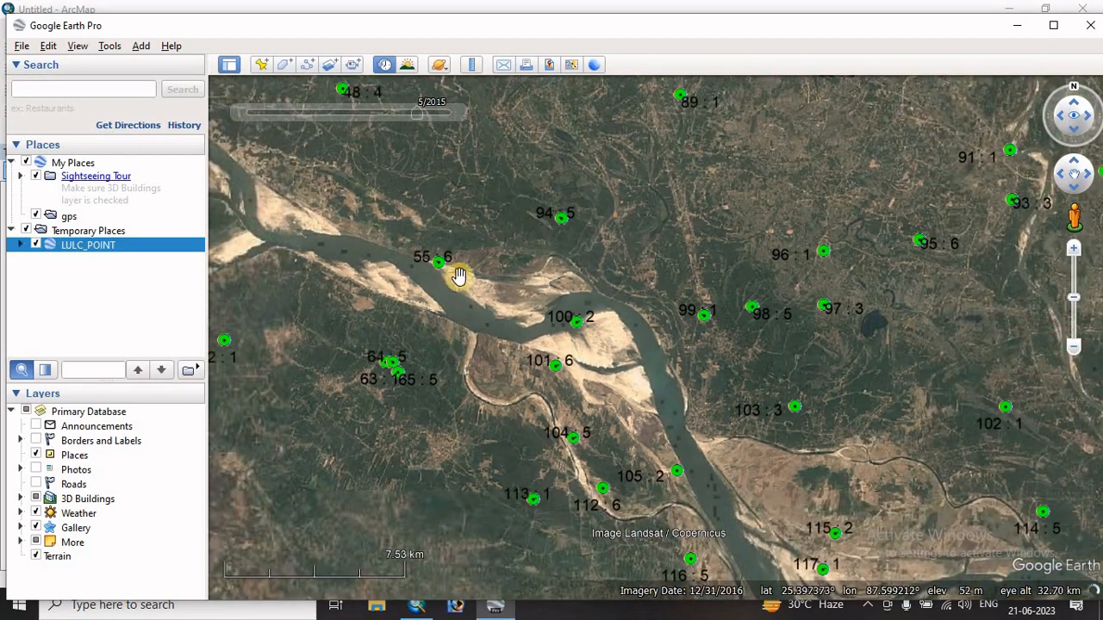
pyautogui.moveTo(384, 244); pyautogui.dragTo(626, 316)
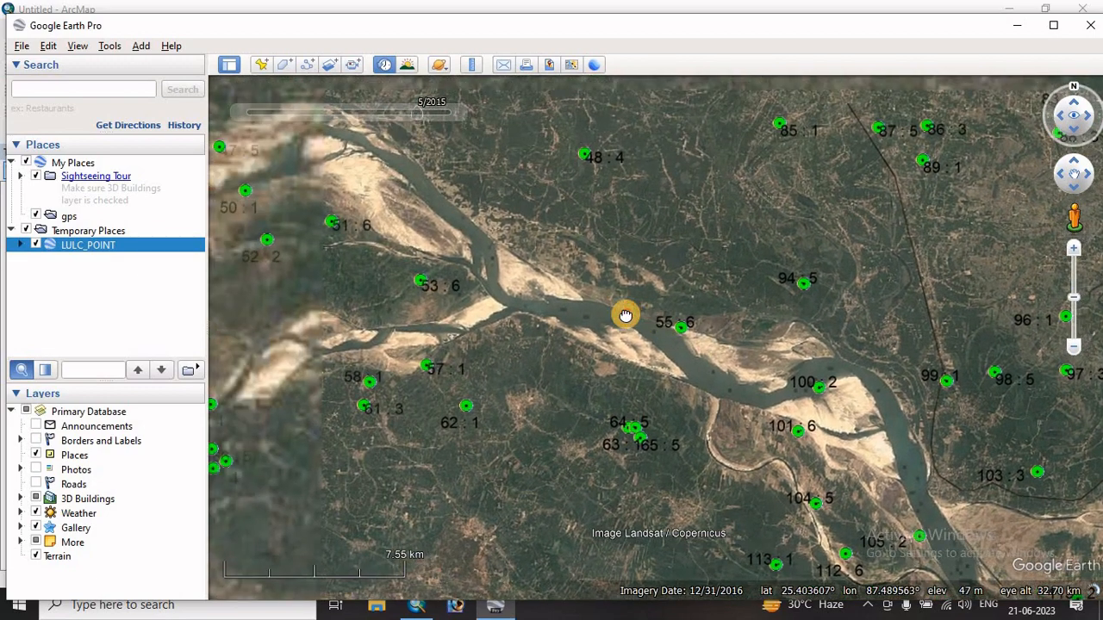
pyautogui.moveTo(429, 298); pyautogui.dragTo(551, 283)
pyautogui.moveTo(305, 338); pyautogui.dragTo(485, 331)
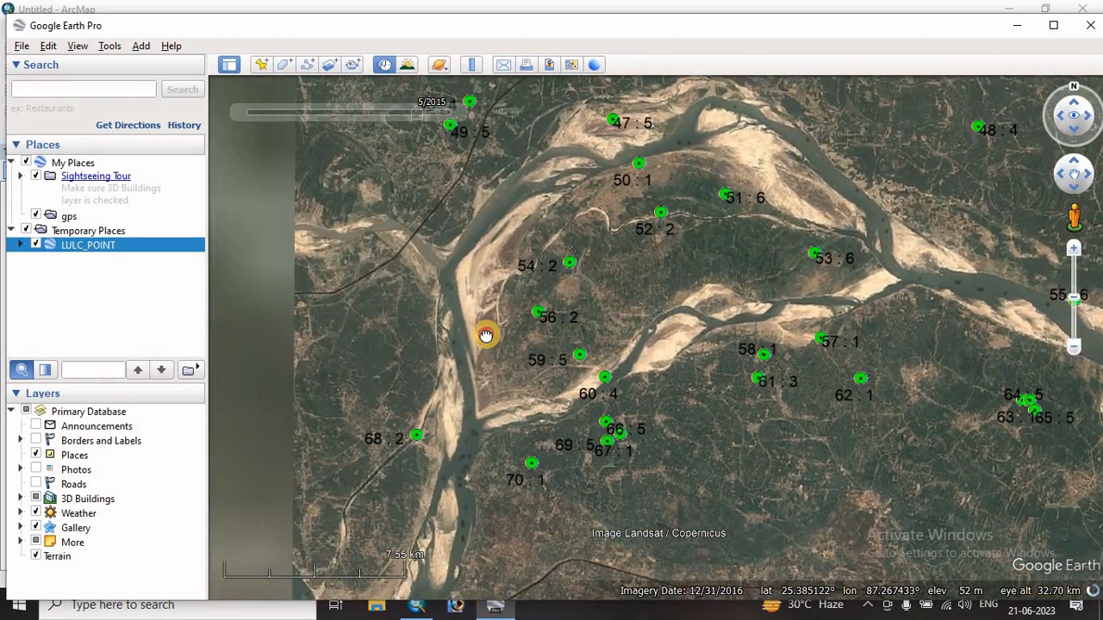
pyautogui.moveTo(457, 238); pyautogui.dragTo(330, 394)
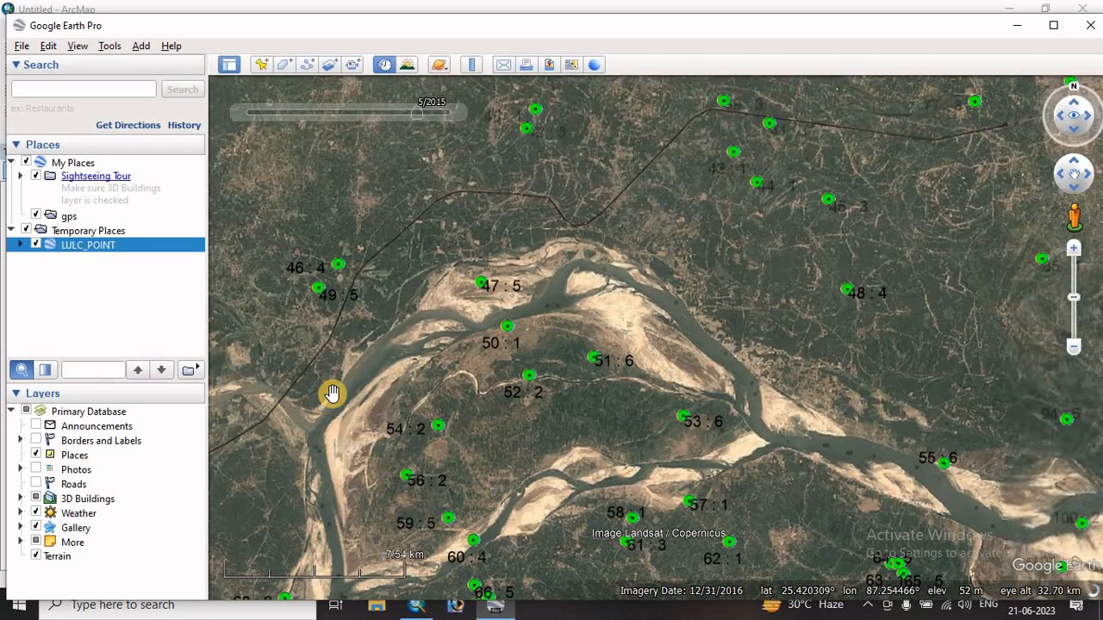
pyautogui.scroll(5, 483, 285)
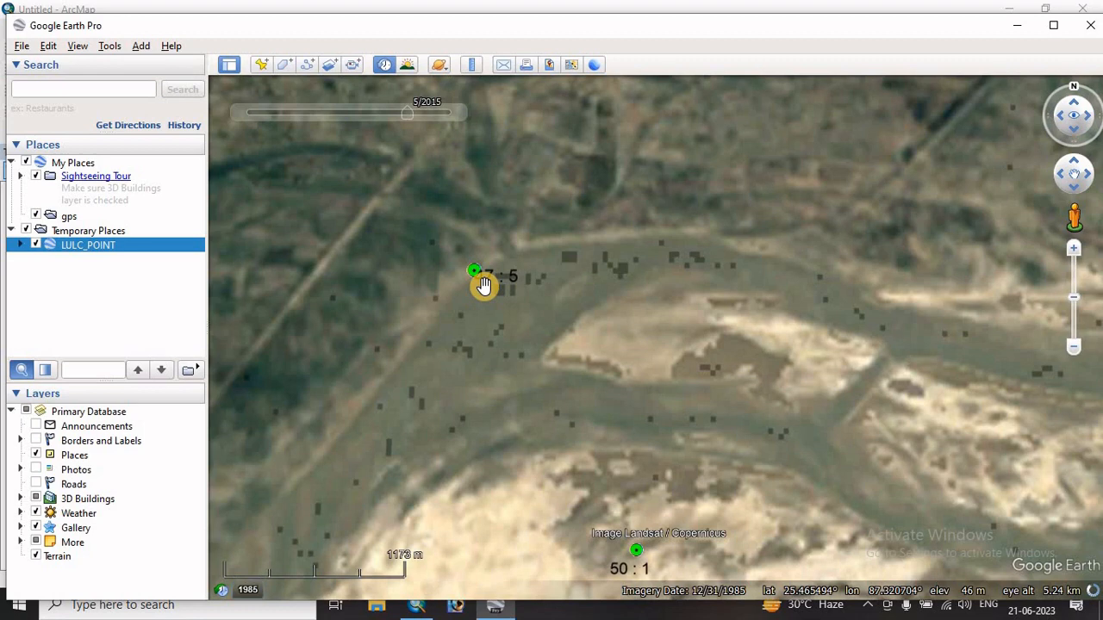
pyautogui.scroll(3, 482, 286)
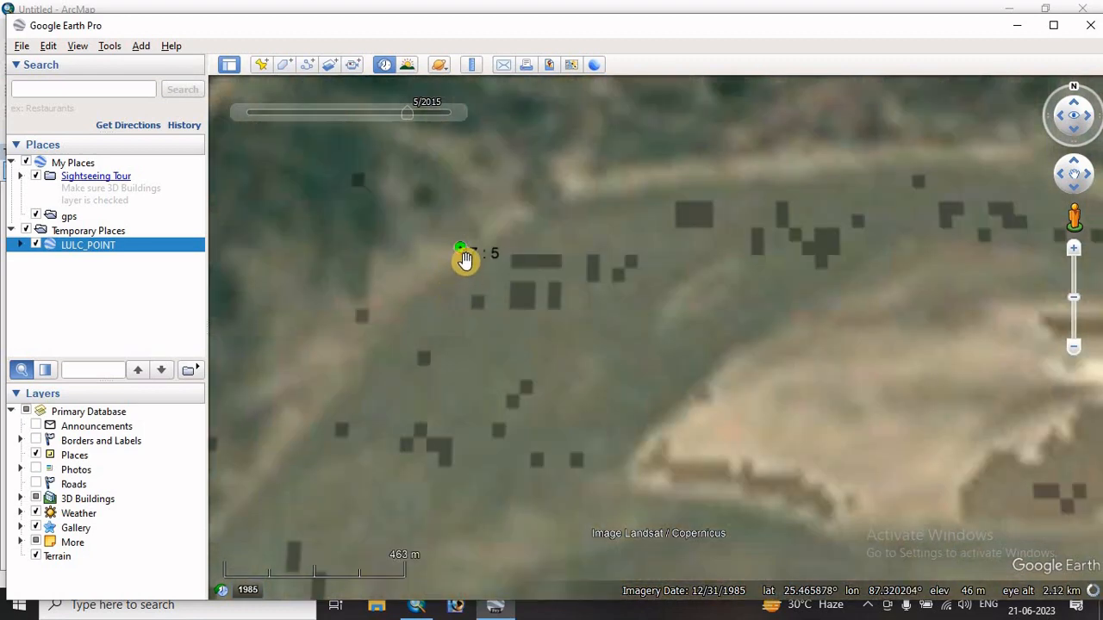
pyautogui.scroll(-3, 468, 268)
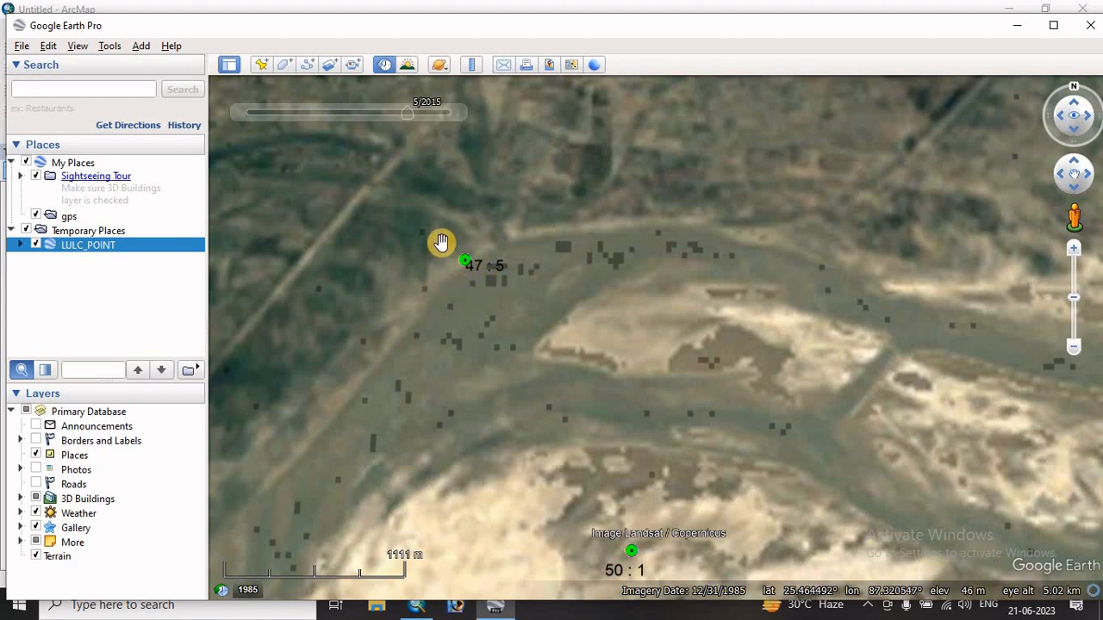
pyautogui.scroll(3, 443, 242)
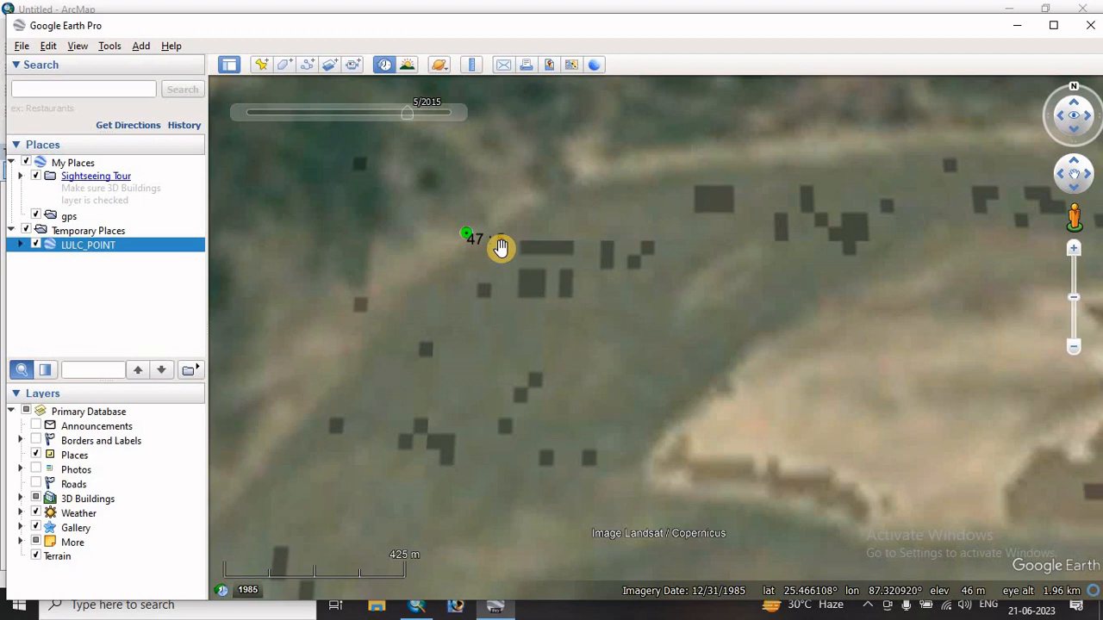
pyautogui.scroll(-5, 501, 249)
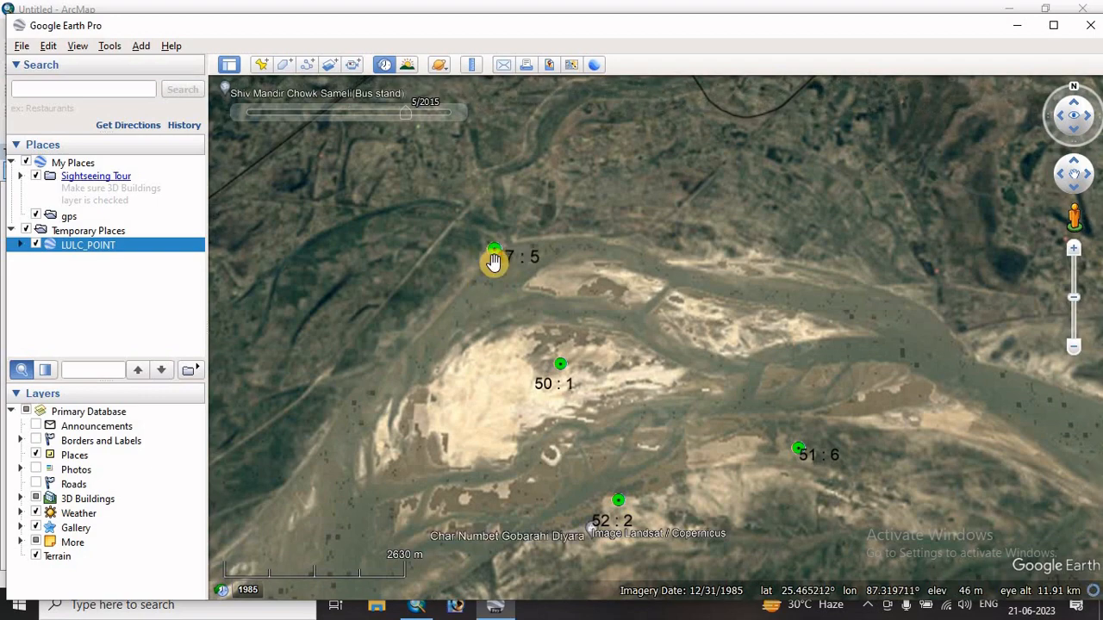
pyautogui.scroll(4, 493, 262)
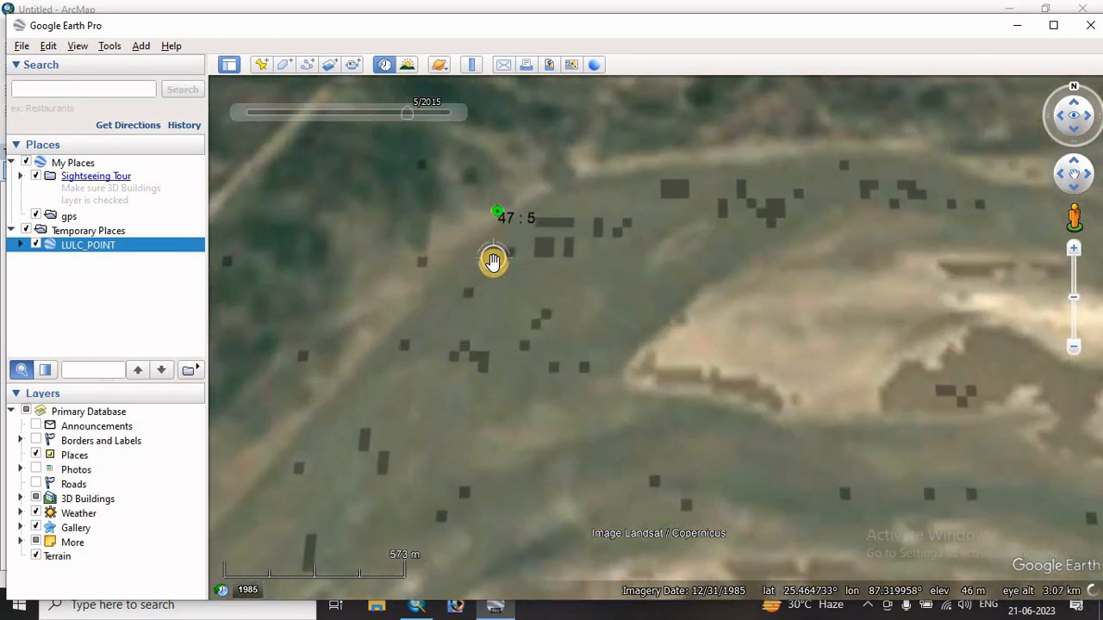
pyautogui.scroll(1, 493, 262)
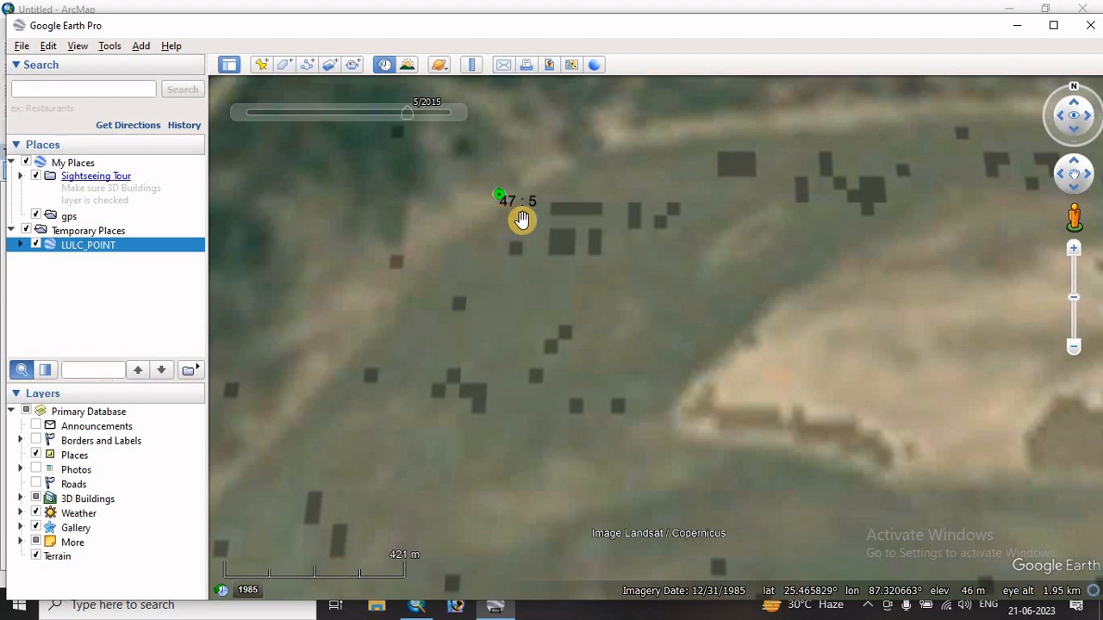
pyautogui.scroll(-2, 510, 261)
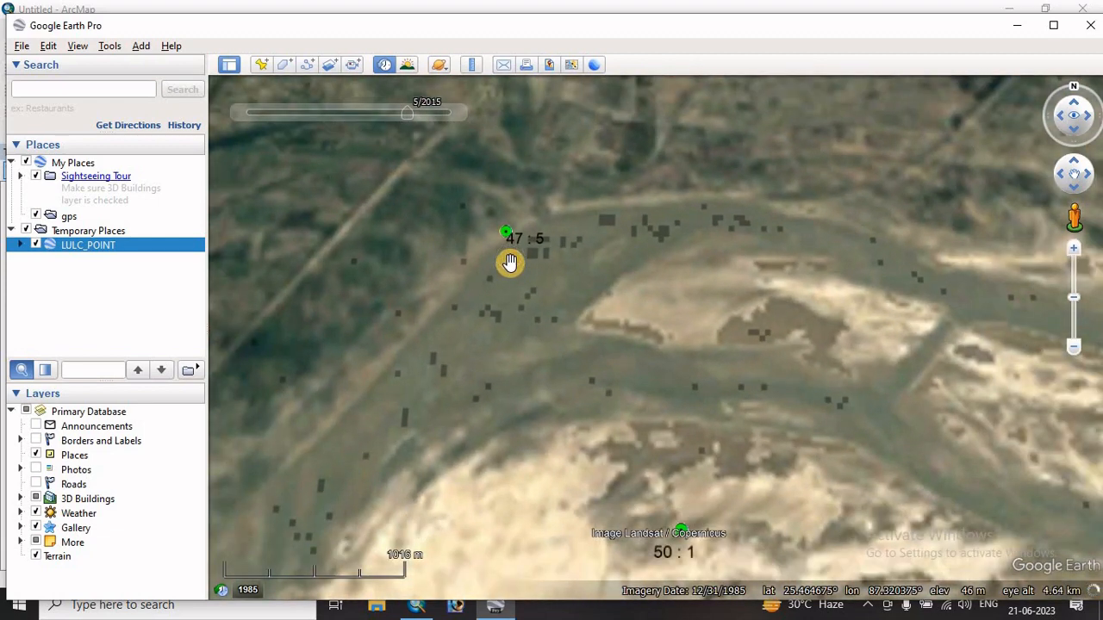
# - Switch to ArcMap, open the attribute table of LULC_POINT and sort it by FID in ascending order
pyautogui.click(416, 605)
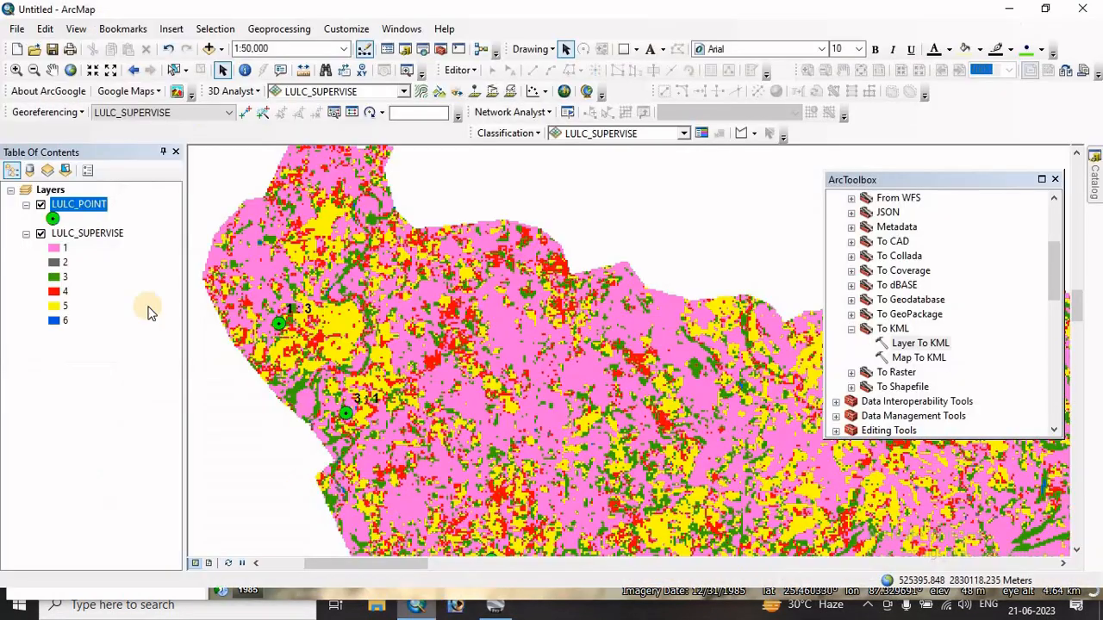
pyautogui.rightClick(65, 201)
pyautogui.click(115, 249)
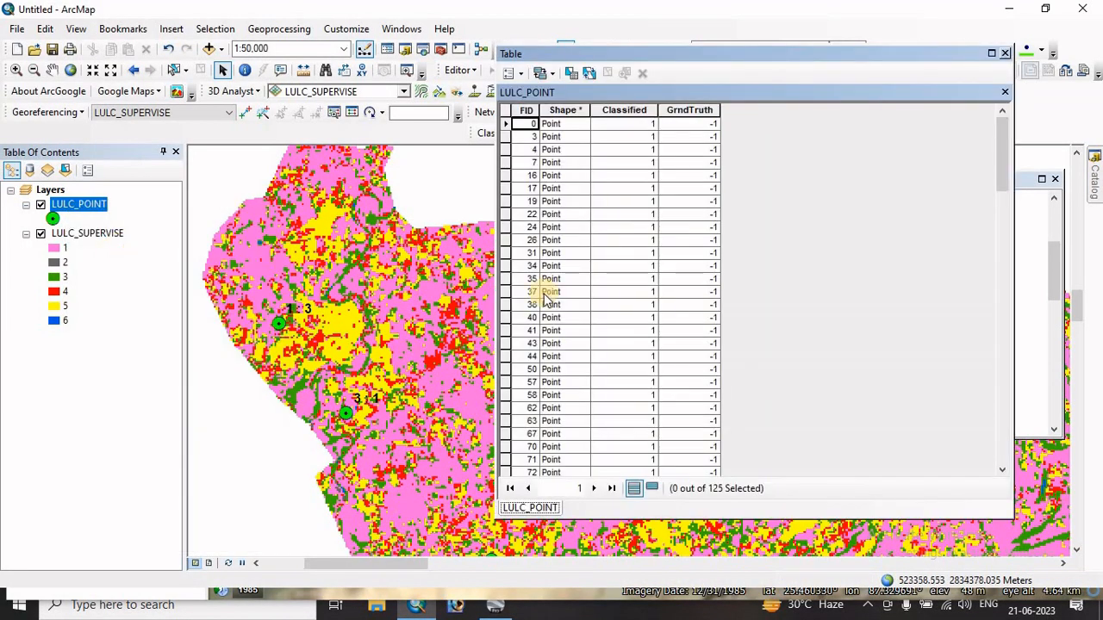
pyautogui.scroll(-10, 528, 336)
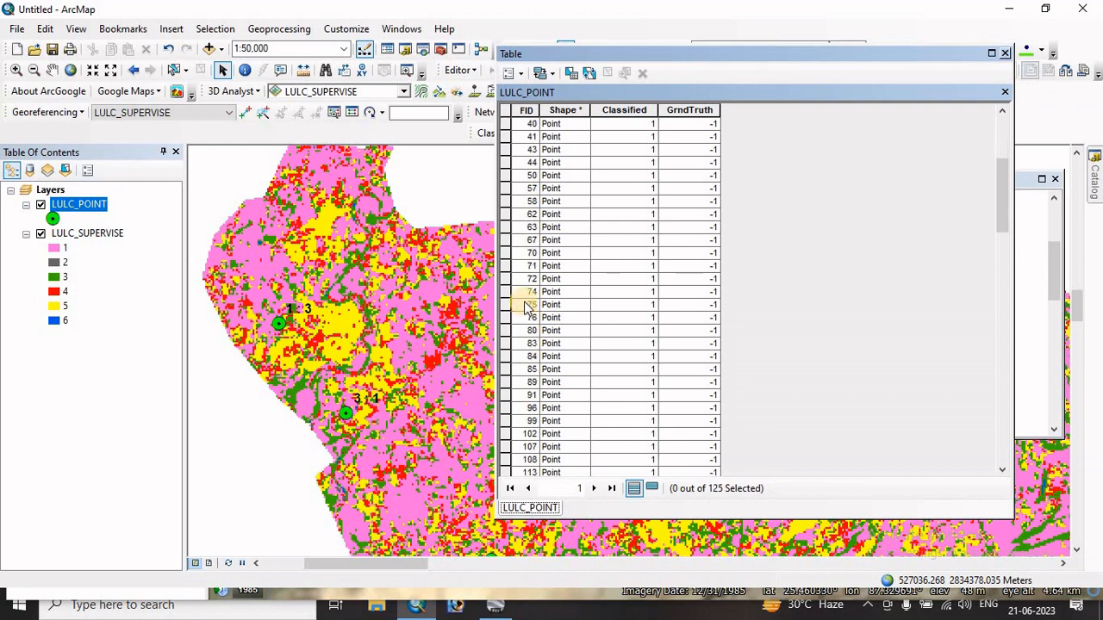
pyautogui.scroll(10, 525, 301)
pyautogui.rightClick(523, 115)
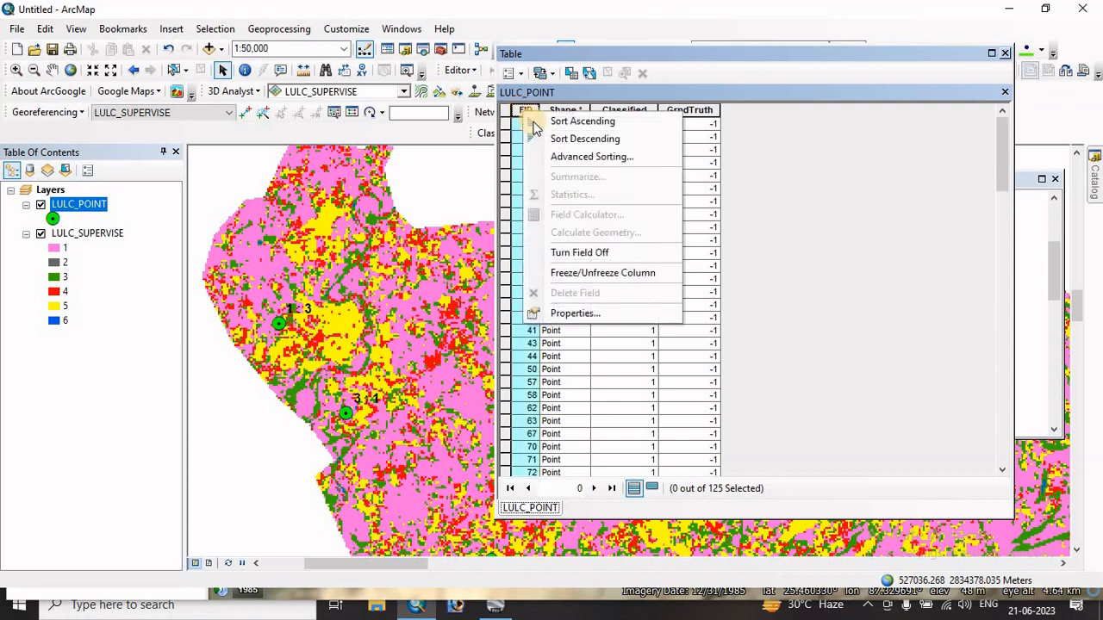
pyautogui.click(560, 121)
# - Locate the GrndTruth cell of FID 47 and start an edit session on the LULC_POINT layer
pyautogui.scroll(-10, 529, 295)
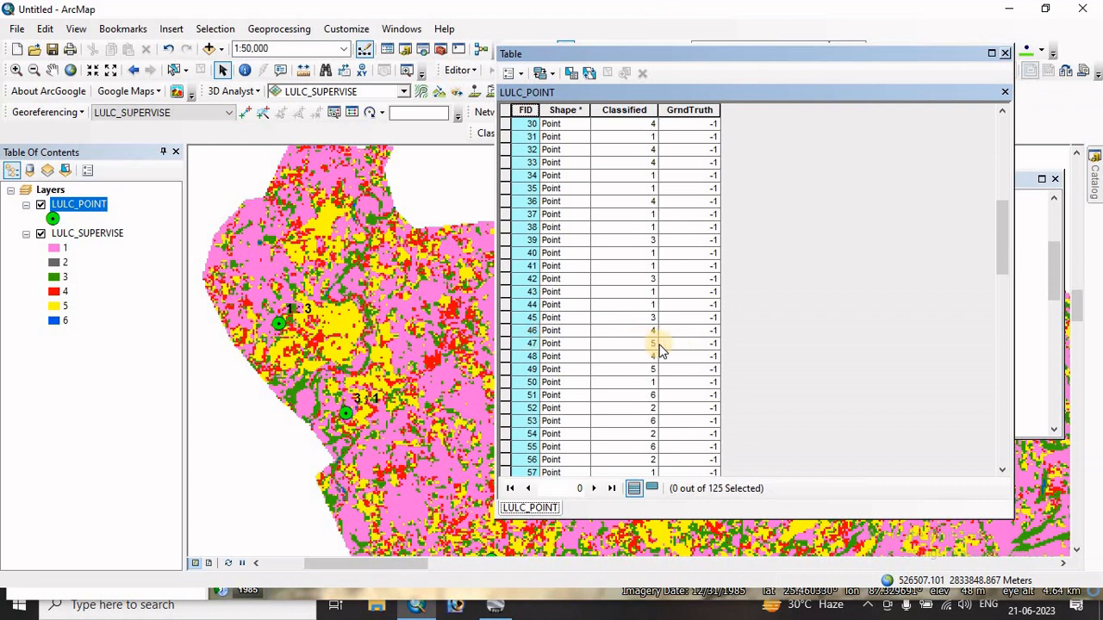
pyautogui.click(698, 345)
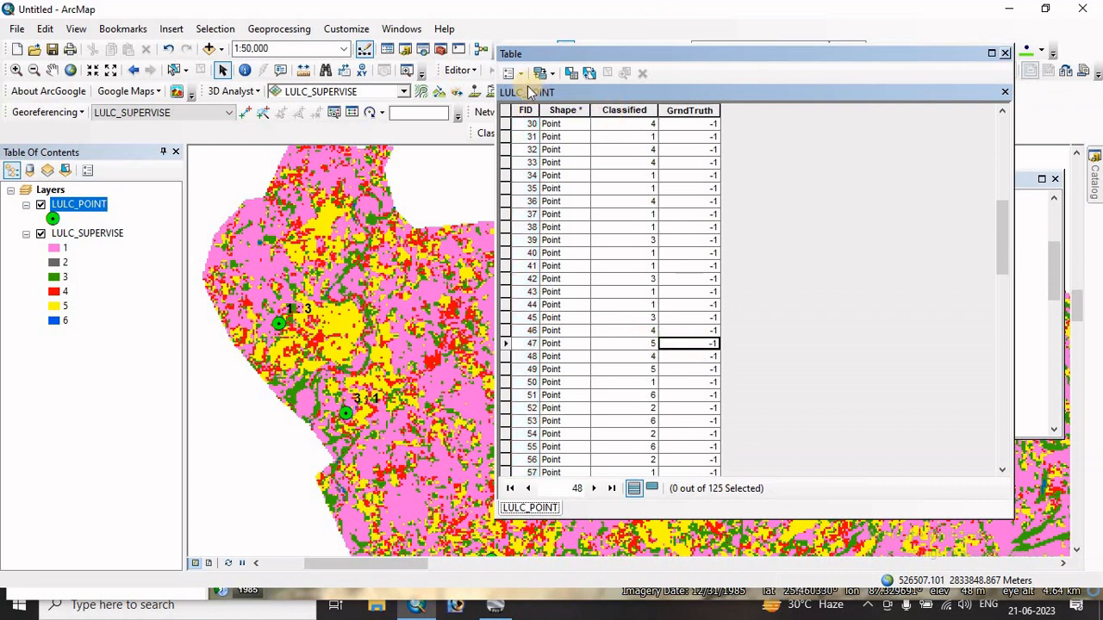
pyautogui.click(454, 71)
pyautogui.click(479, 98)
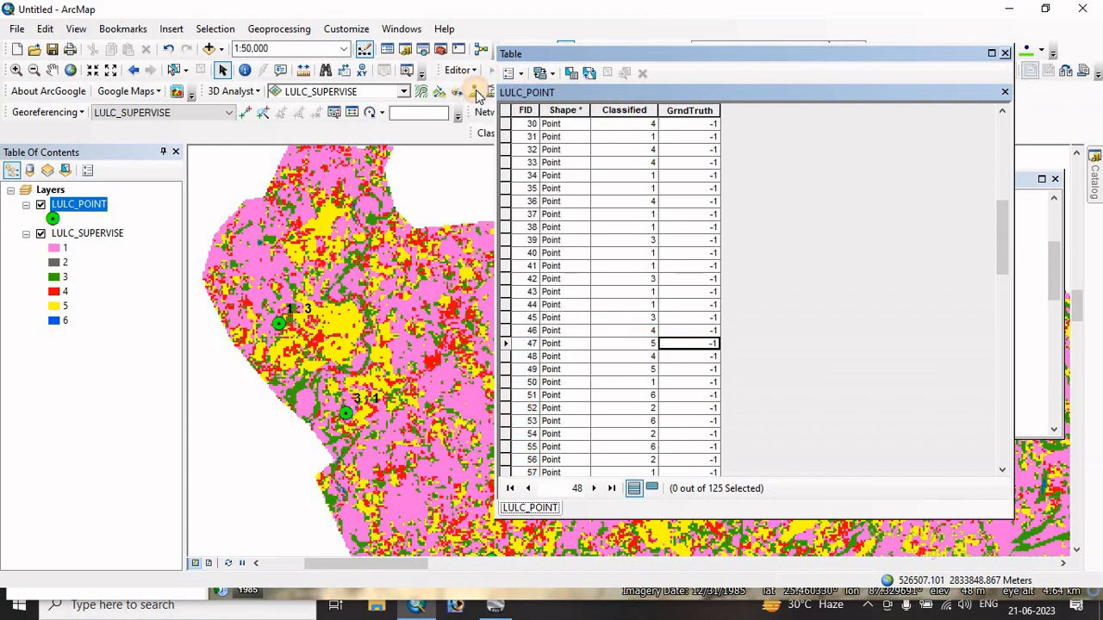
pyautogui.click(422, 177)
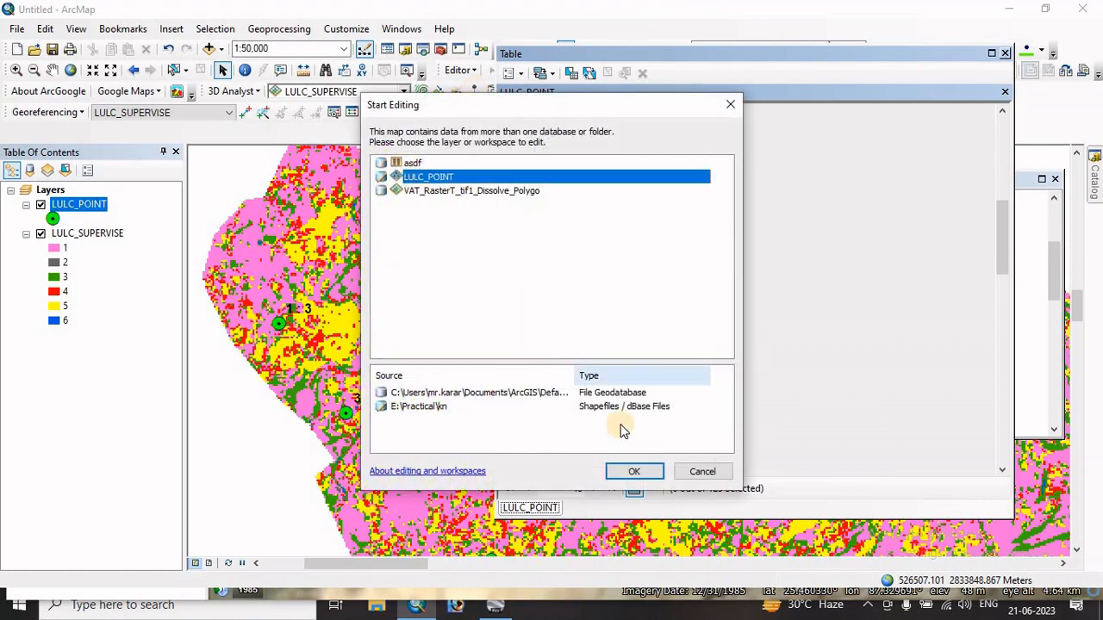
pyautogui.click(634, 471)
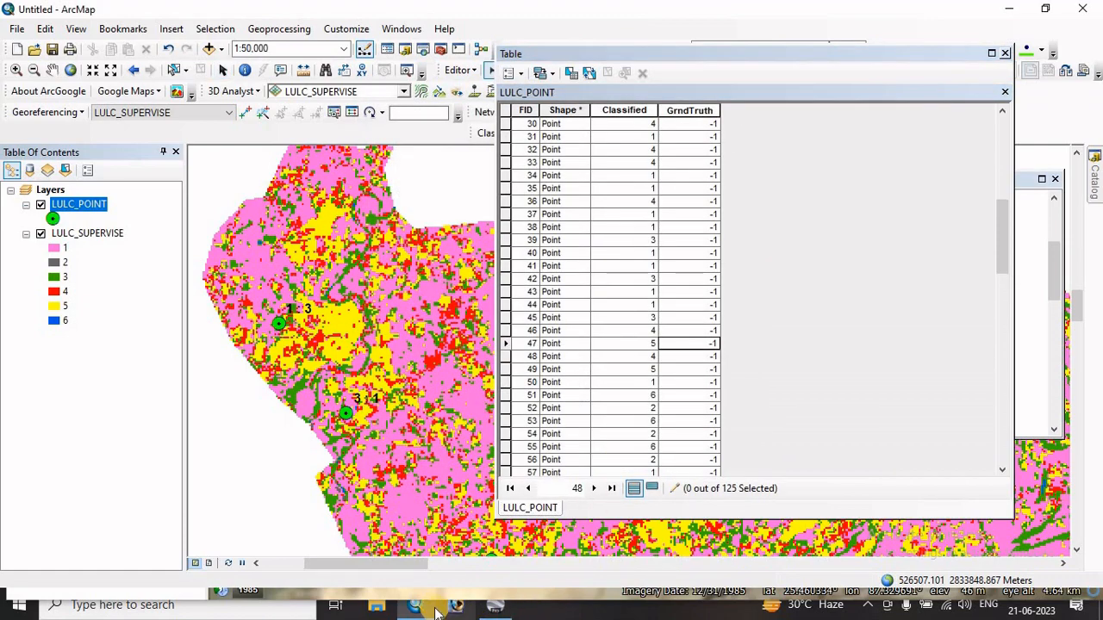
# - Recheck point 47 : 5 in Google Earth Pro and set the GrndTruth value of FID 47 to 5 in ArcMap
pyautogui.click(496, 607)
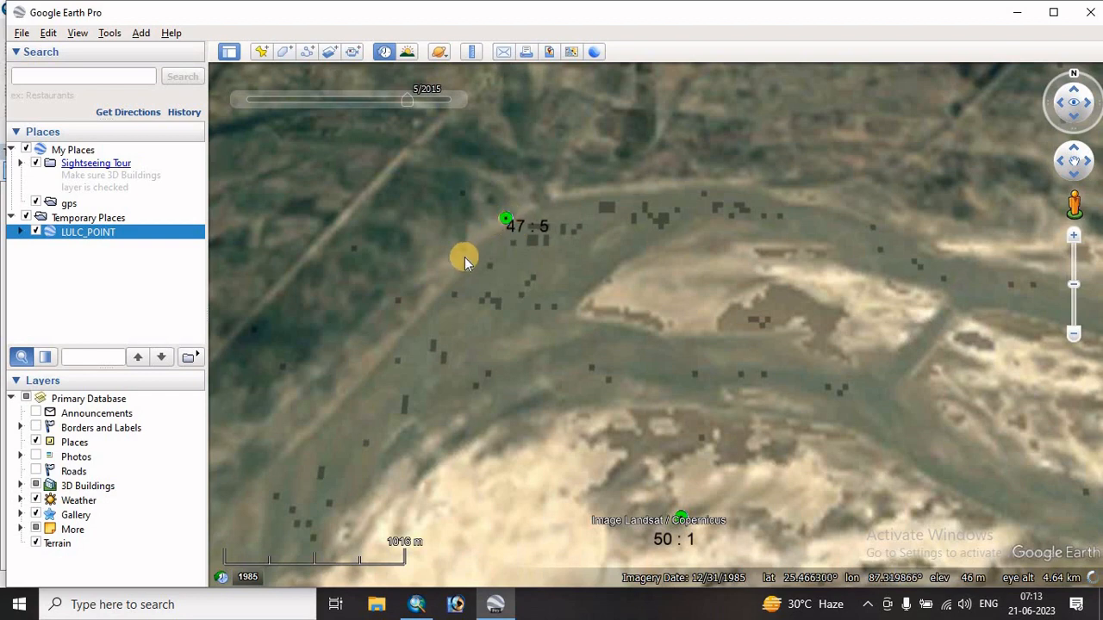
pyautogui.scroll(-3, 494, 207)
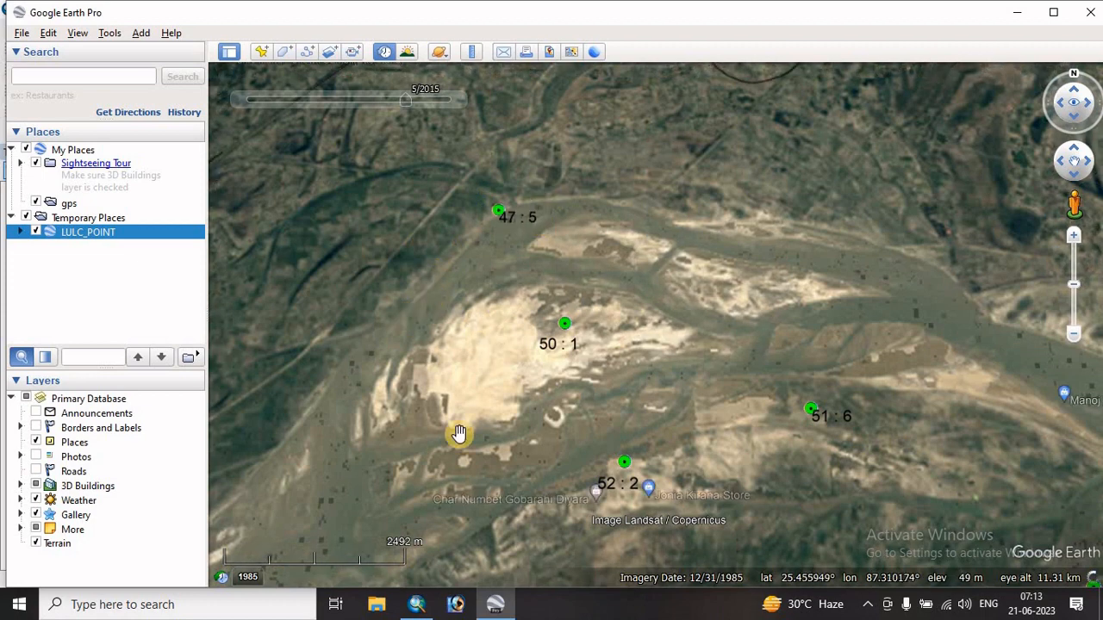
pyautogui.click(417, 606)
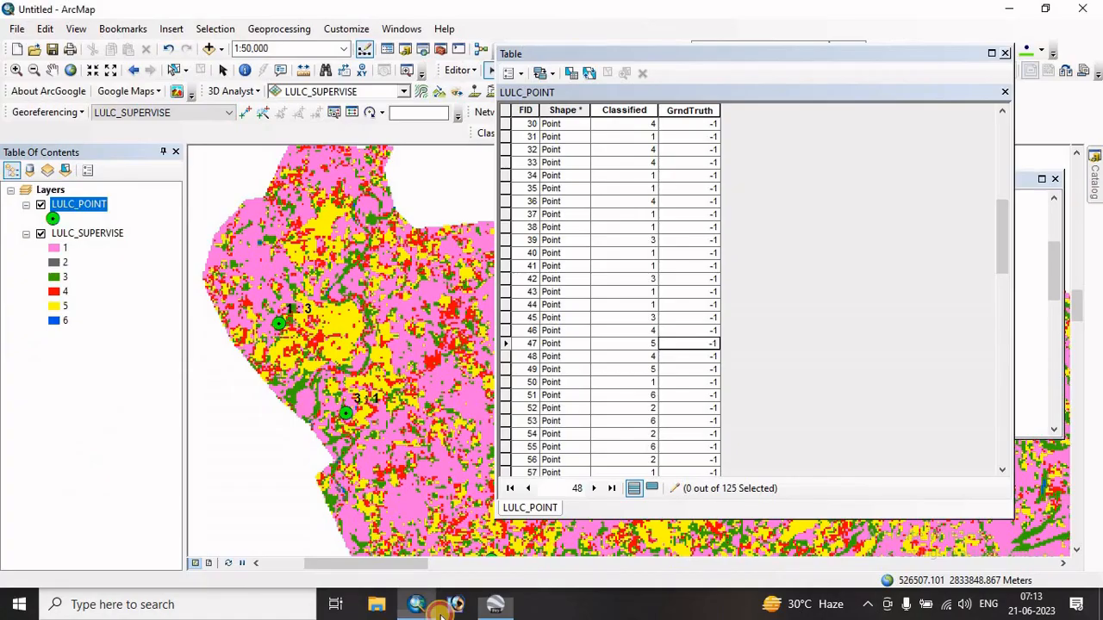
pyautogui.doubleClick(681, 343)
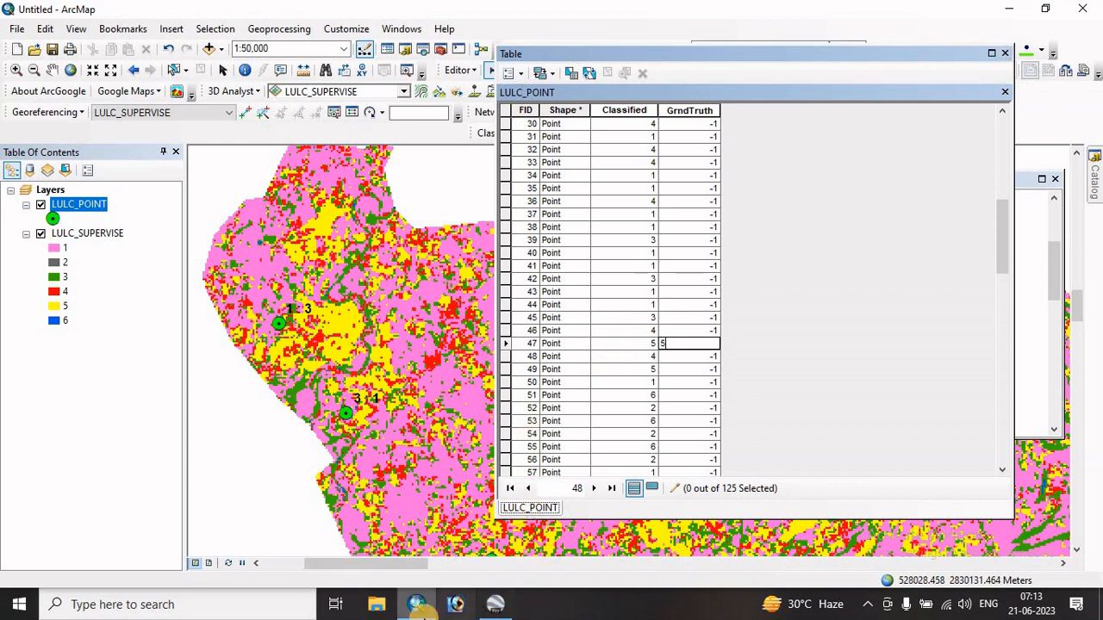
# - Examine point 50 : 1 in Google Earth Pro, set the GrndTruth of FID 50 to 1 in ArcMap, and return to Google Earth Pro
pyautogui.click(495, 604)
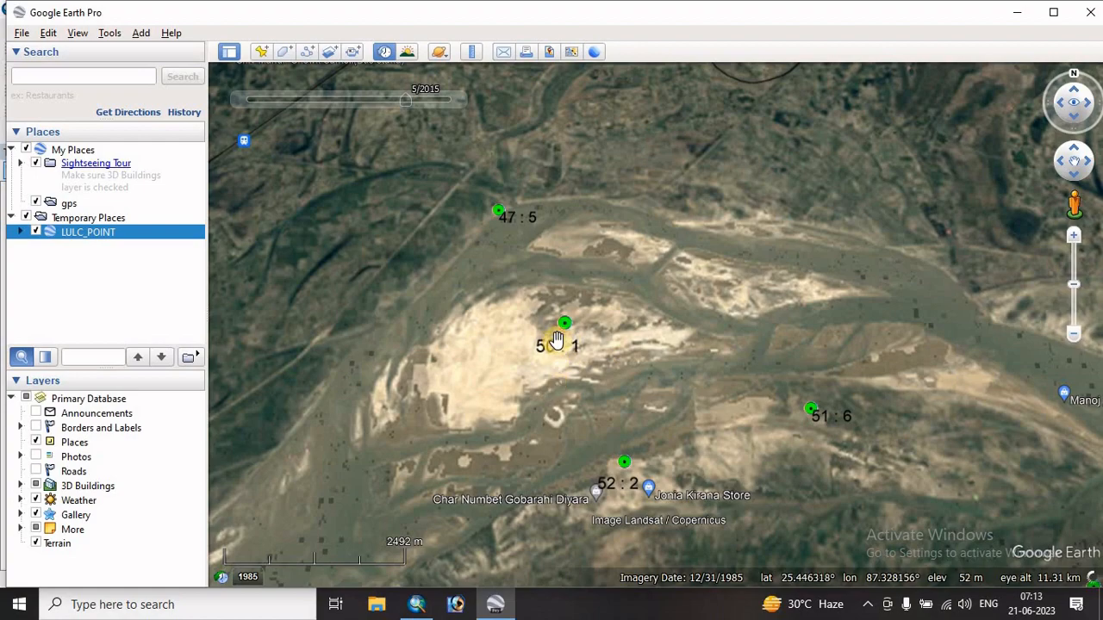
pyautogui.scroll(-2, 556, 339)
pyautogui.scroll(5, 556, 338)
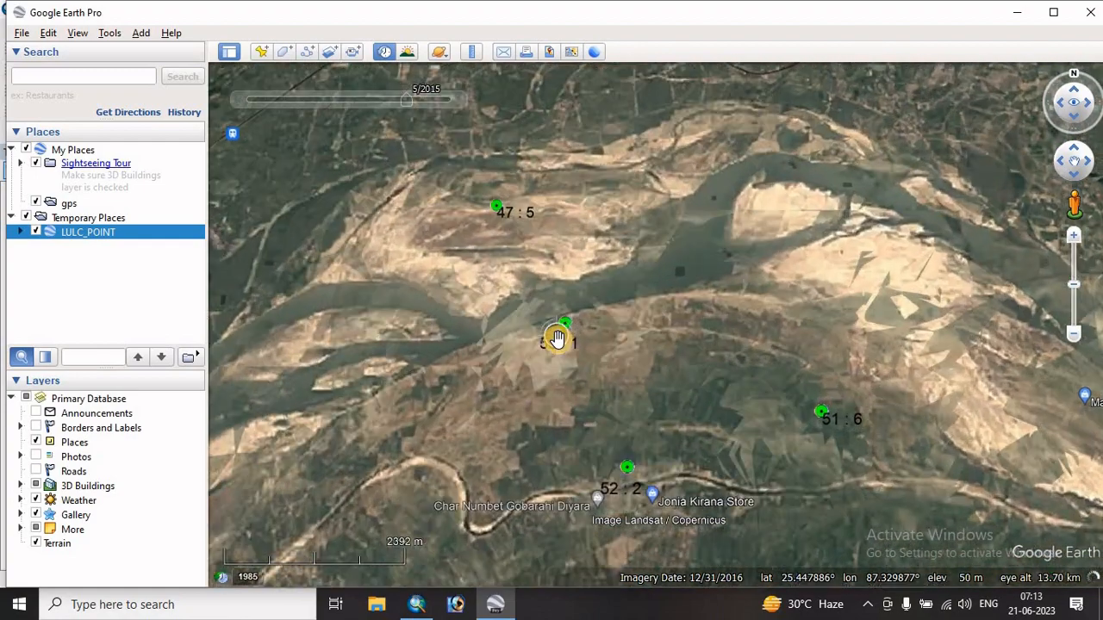
pyautogui.scroll(2, 556, 339)
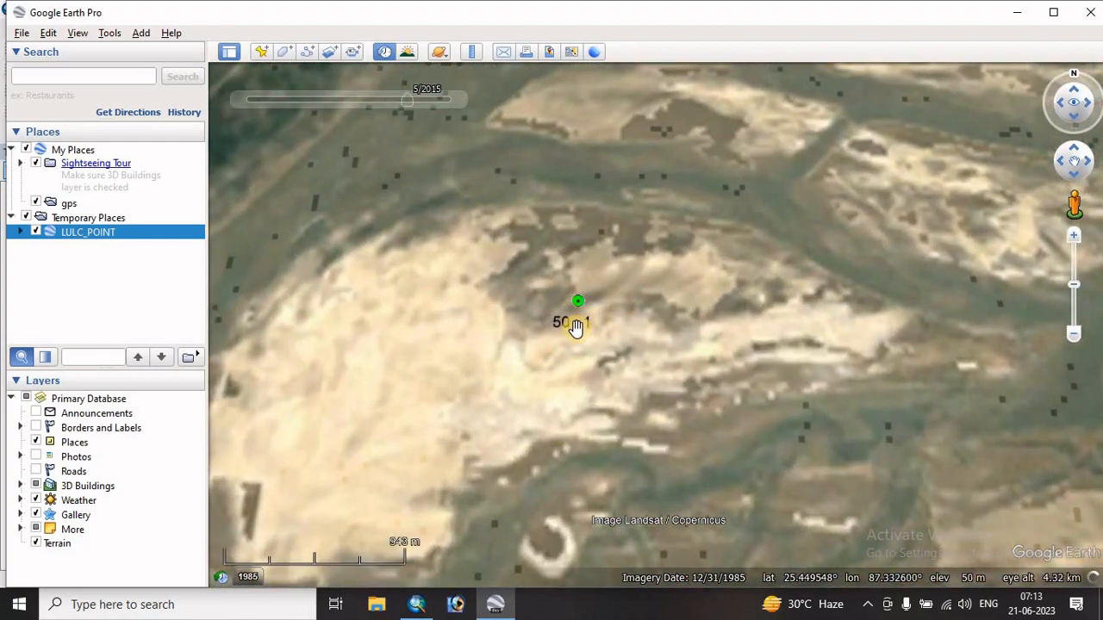
pyautogui.scroll(-3, 578, 334)
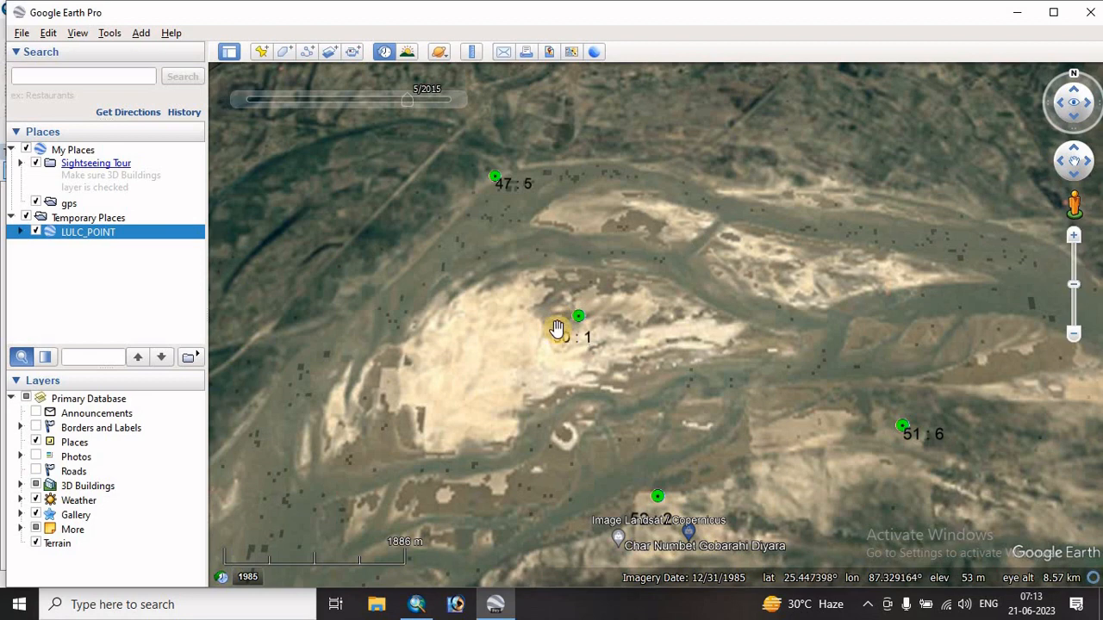
pyautogui.scroll(2, 571, 328)
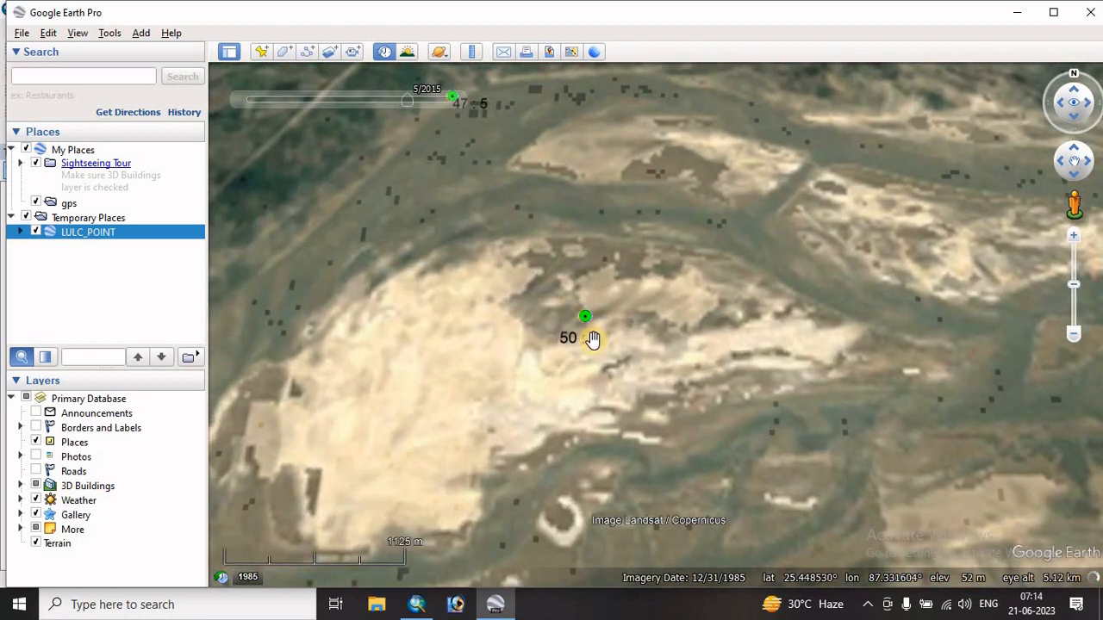
pyautogui.click(420, 606)
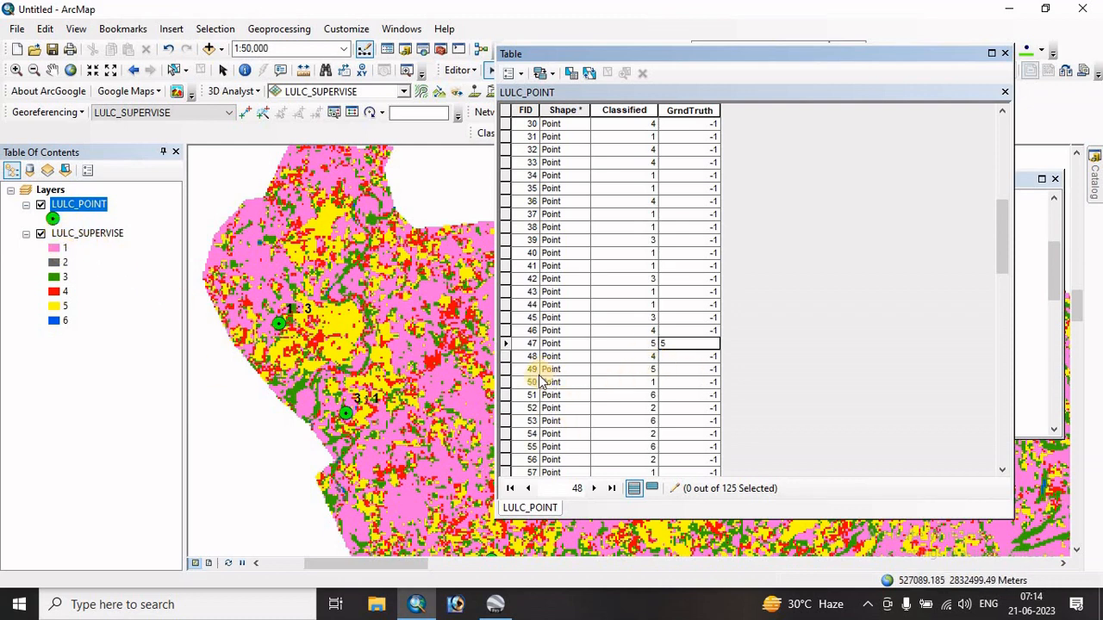
pyautogui.click(703, 382)
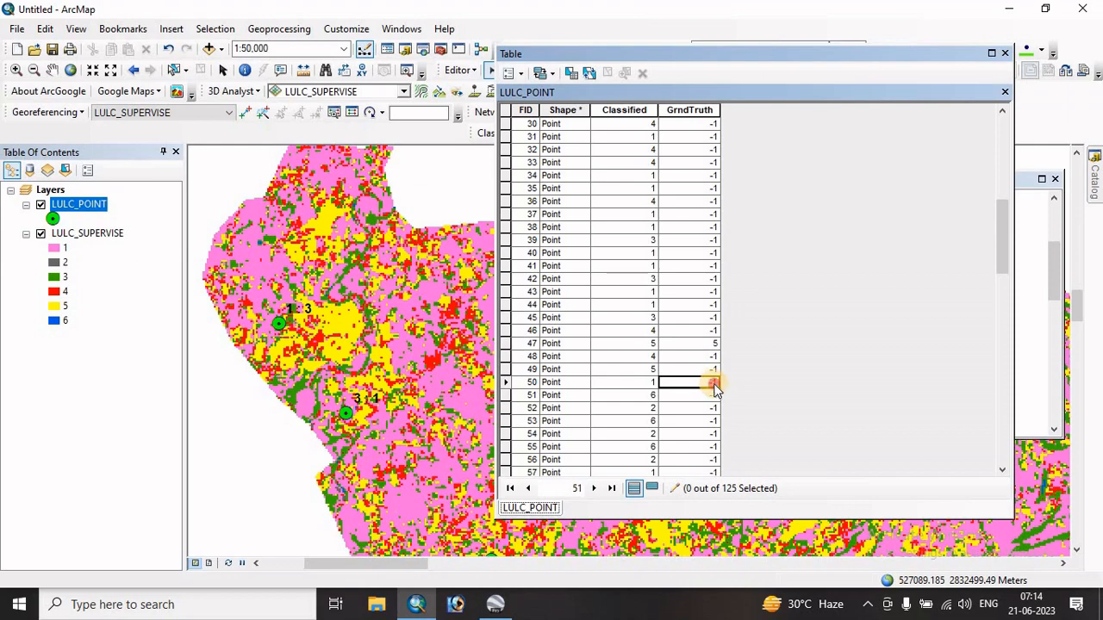
pyautogui.click(711, 383)
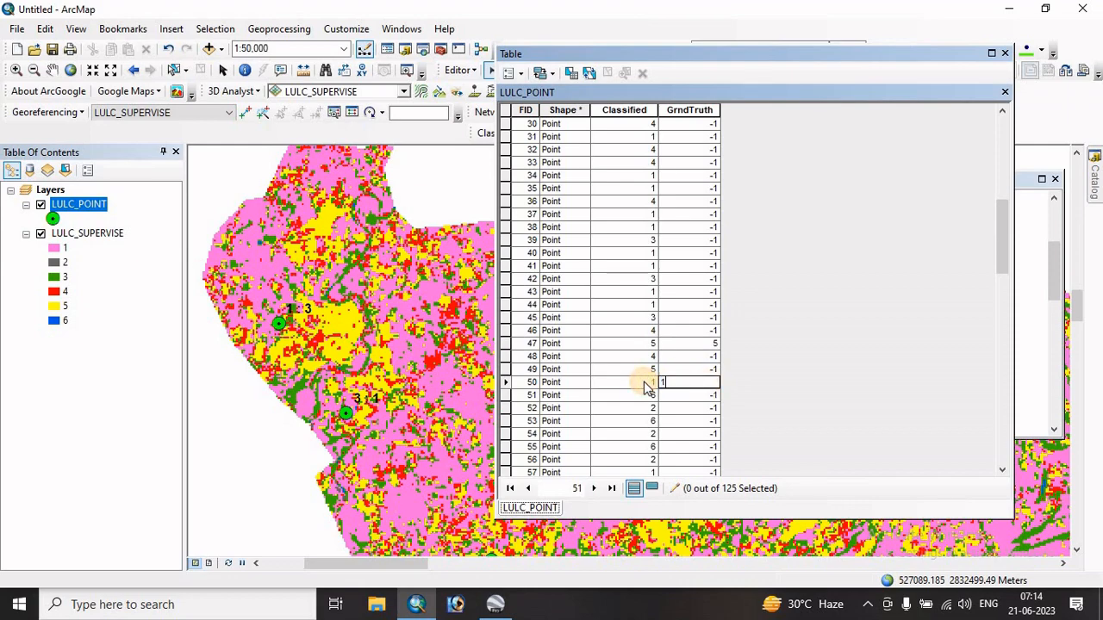
pyautogui.write('1')
pyautogui.click(496, 604)
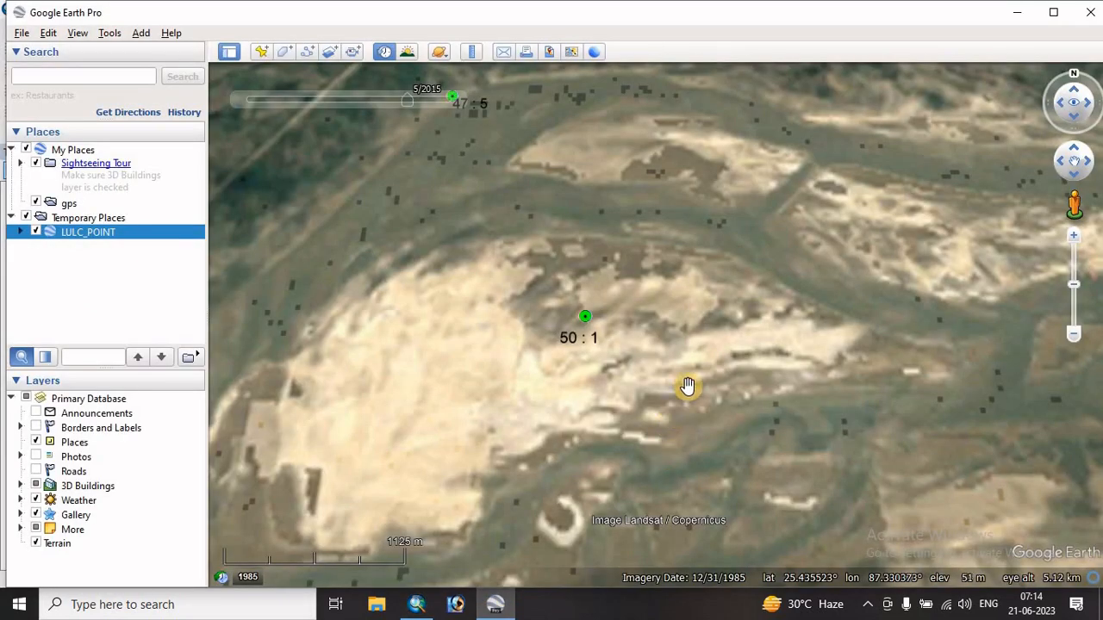
# - Examine sample point 44 : 1 and its surroundings in the Google Earth Pro imagery
pyautogui.scroll(-5, 687, 386)
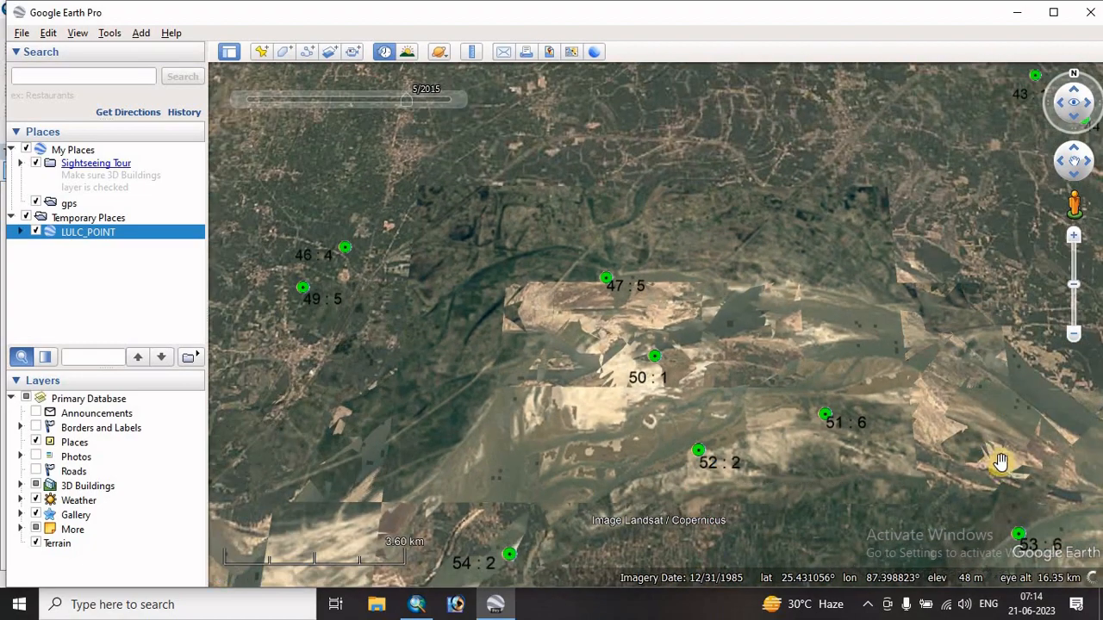
pyautogui.moveTo(893, 332); pyautogui.dragTo(746, 492)
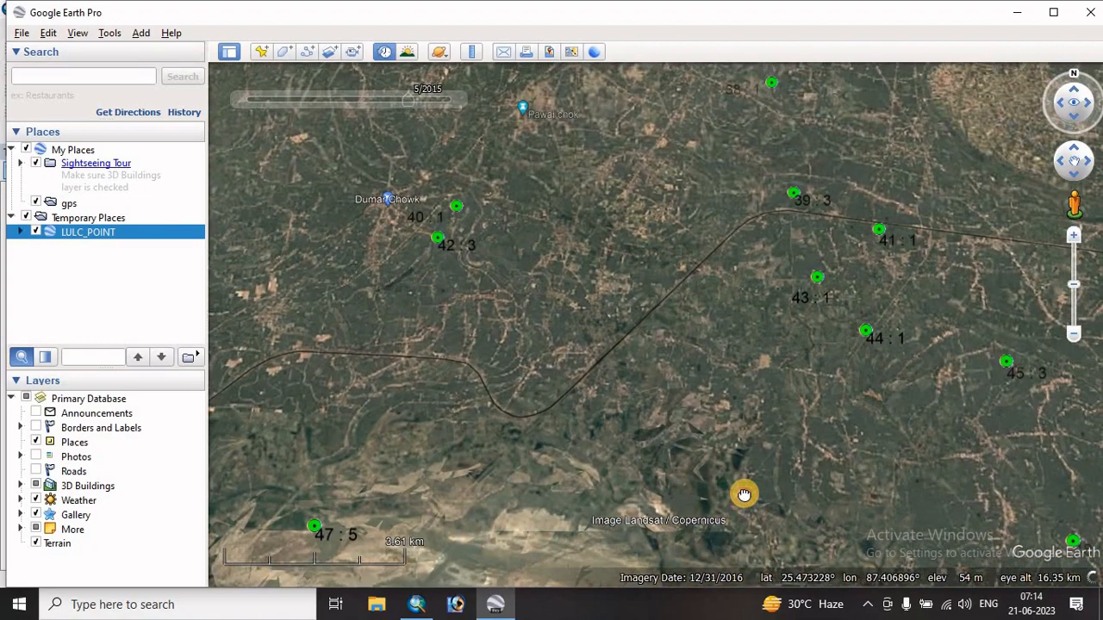
pyautogui.scroll(3, 871, 348)
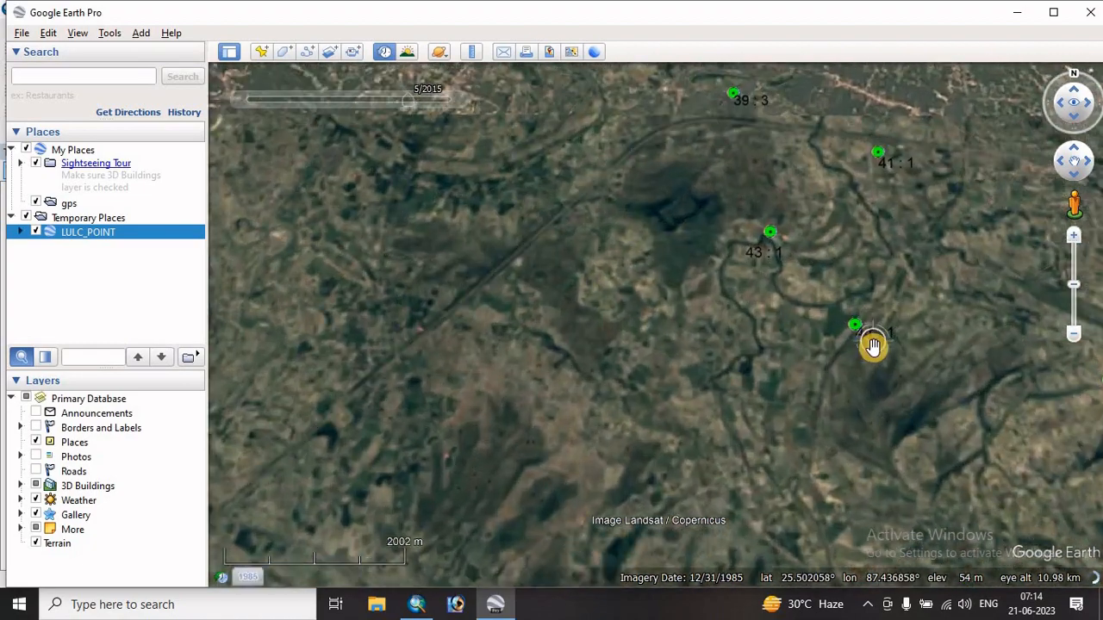
pyautogui.scroll(5, 871, 347)
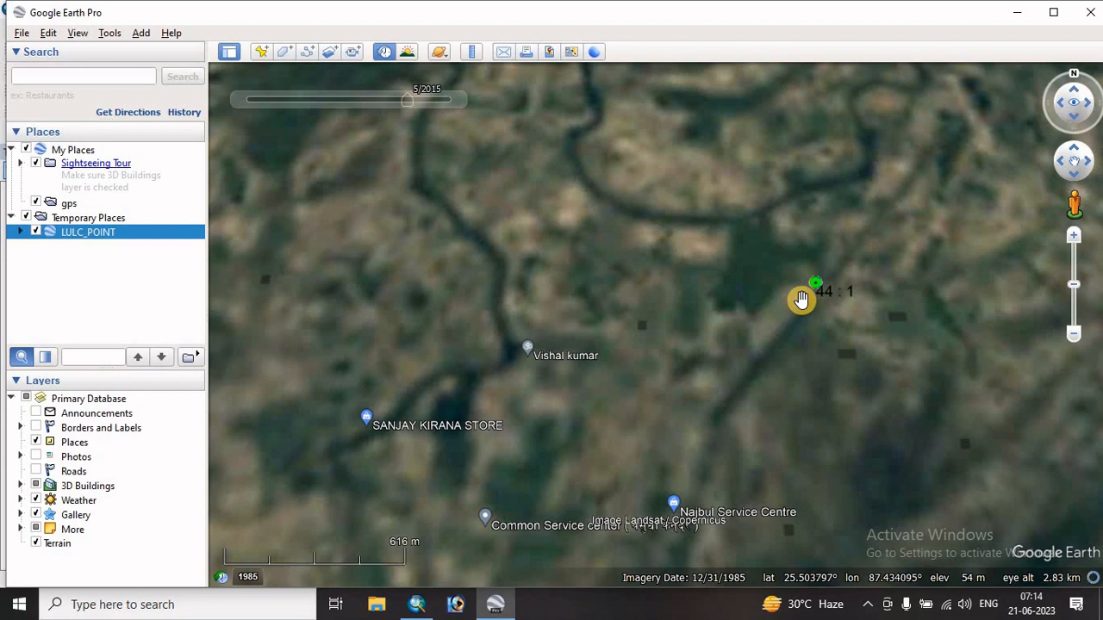
pyautogui.scroll(-5, 800, 298)
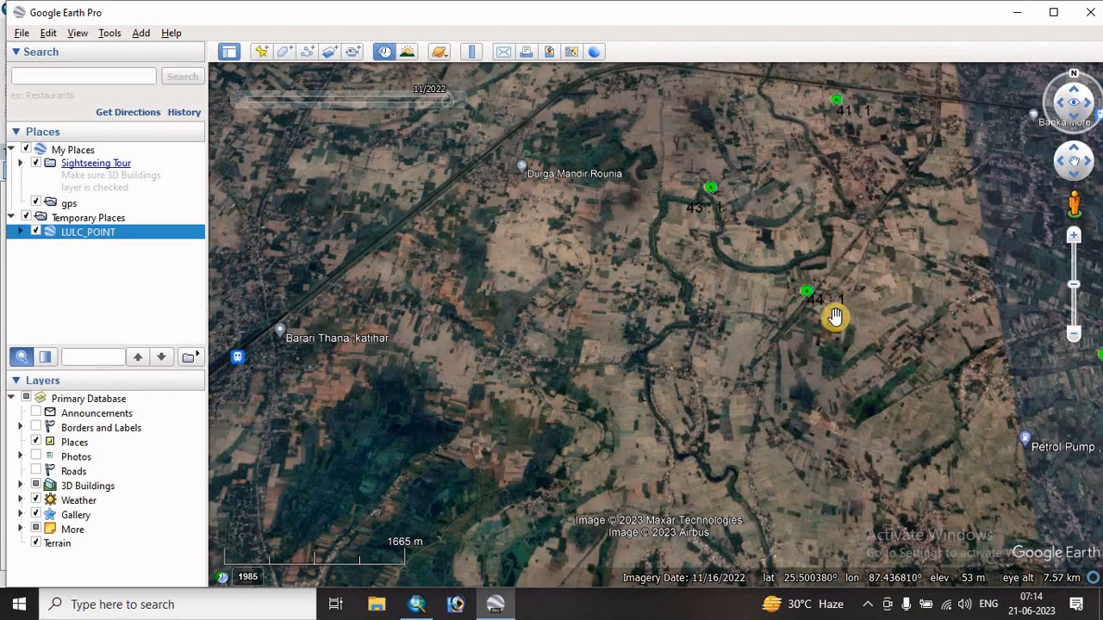
pyautogui.scroll(-3, 833, 314)
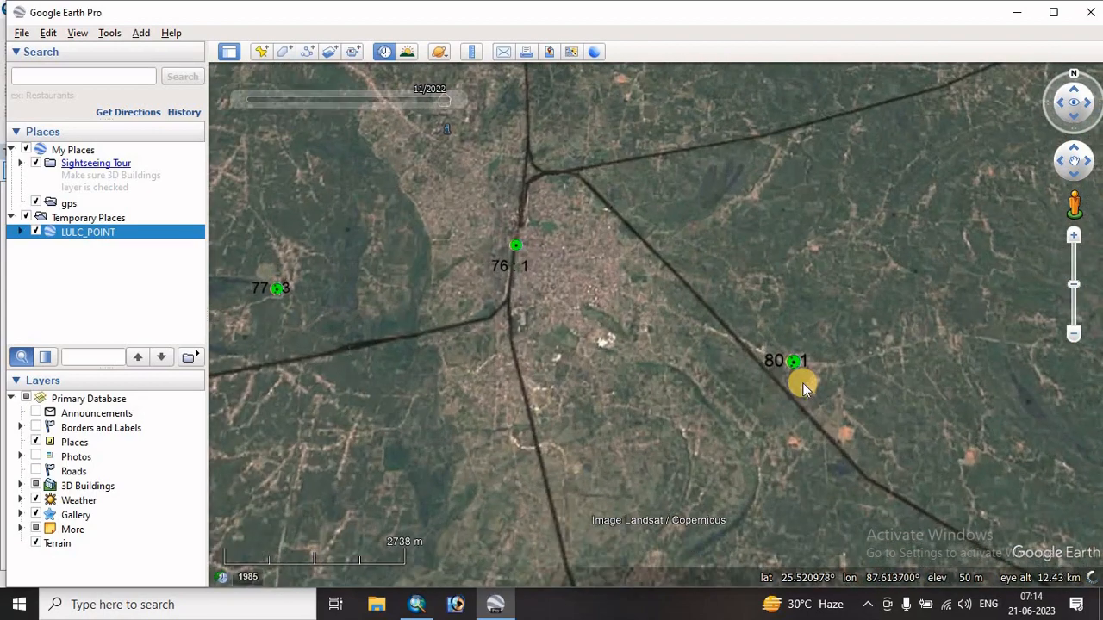
# - Examine point 80 : 1 in Google Earth Pro and set the GrndTruth value of FID 80 to 5 in ArcMap
pyautogui.scroll(5, 802, 383)
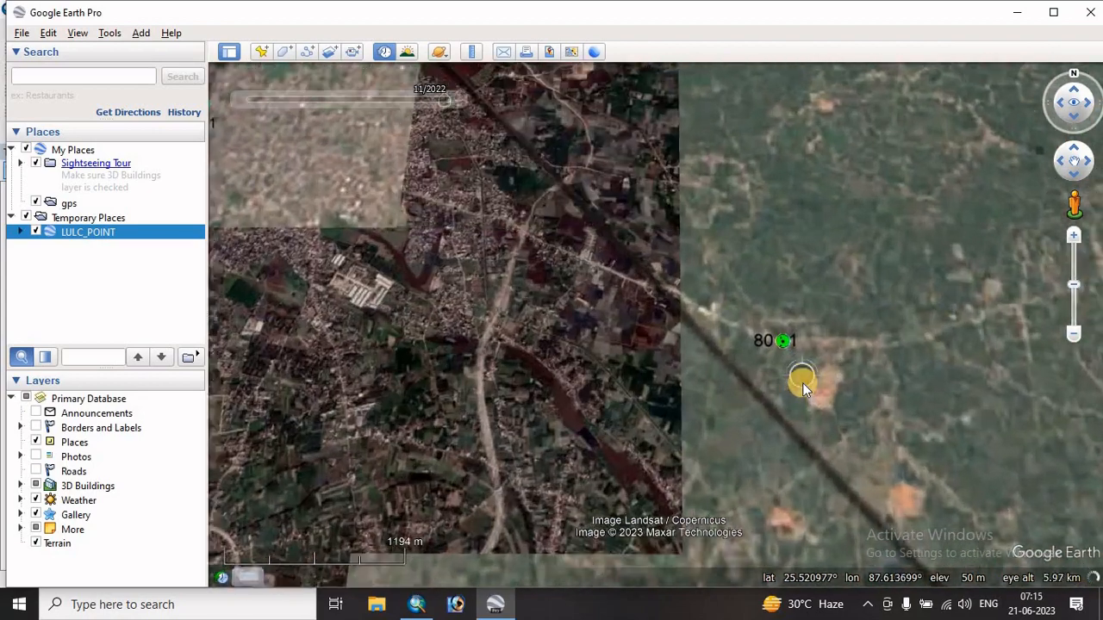
pyautogui.scroll(3, 764, 319)
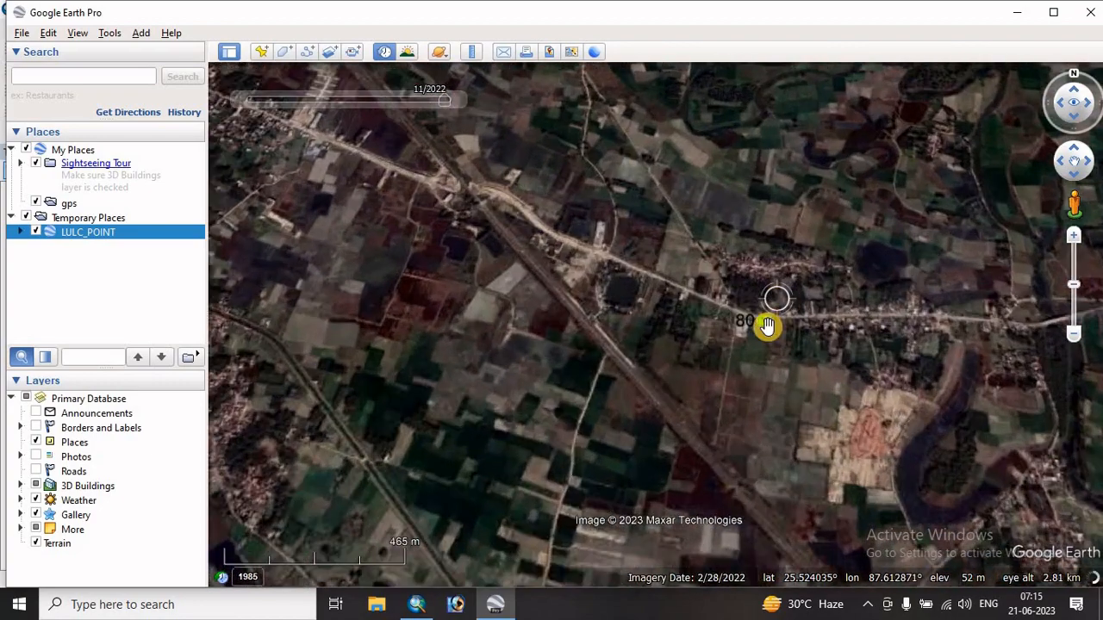
pyautogui.scroll(2, 765, 324)
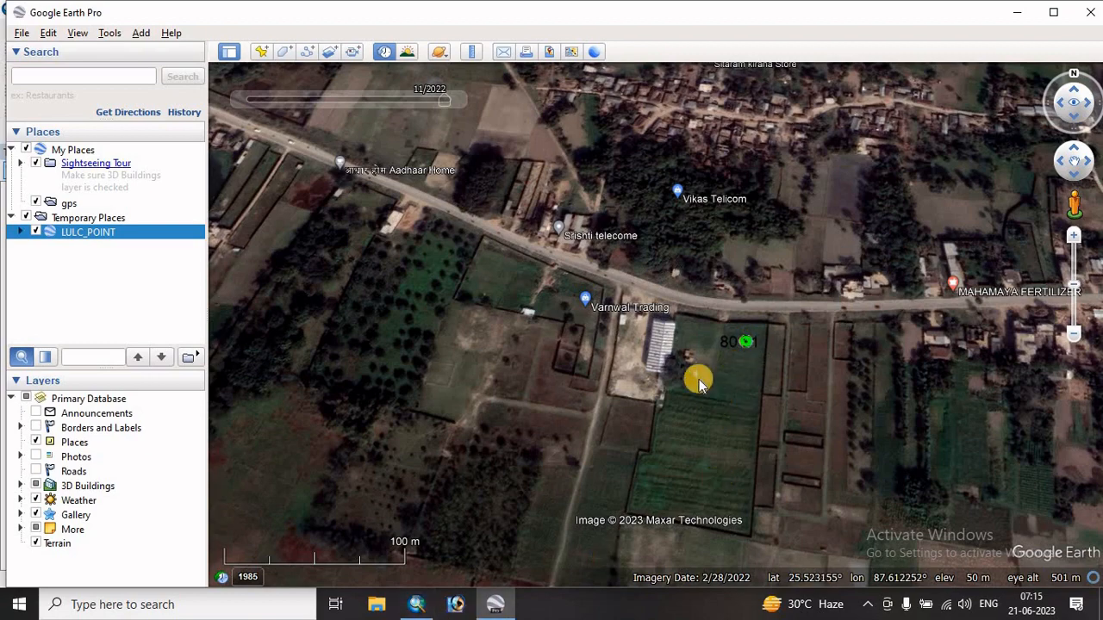
pyautogui.click(417, 604)
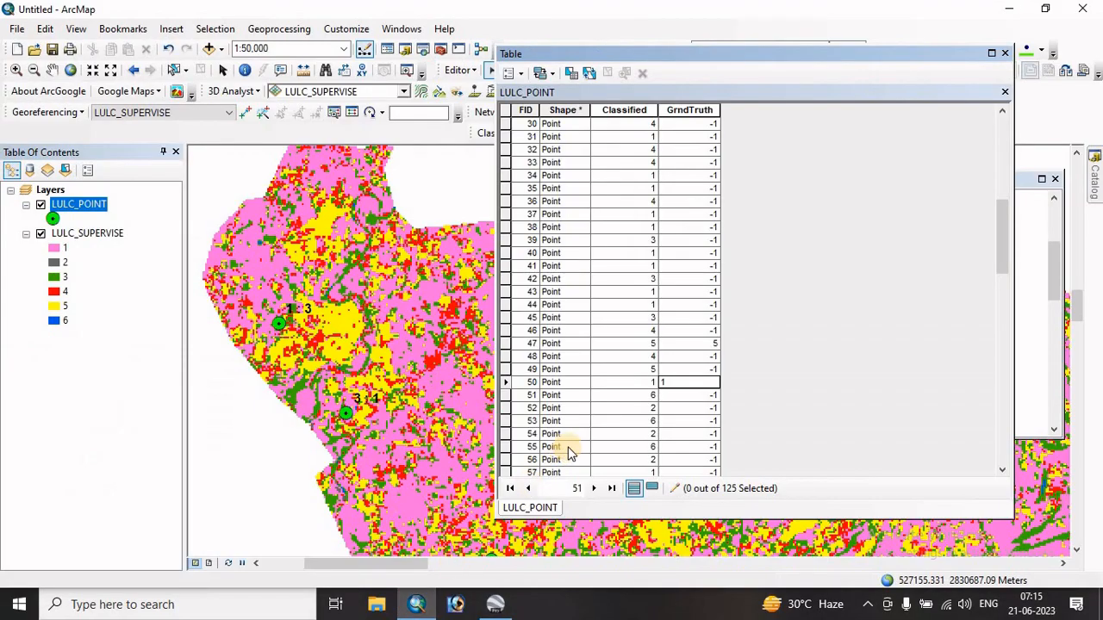
pyautogui.click(496, 604)
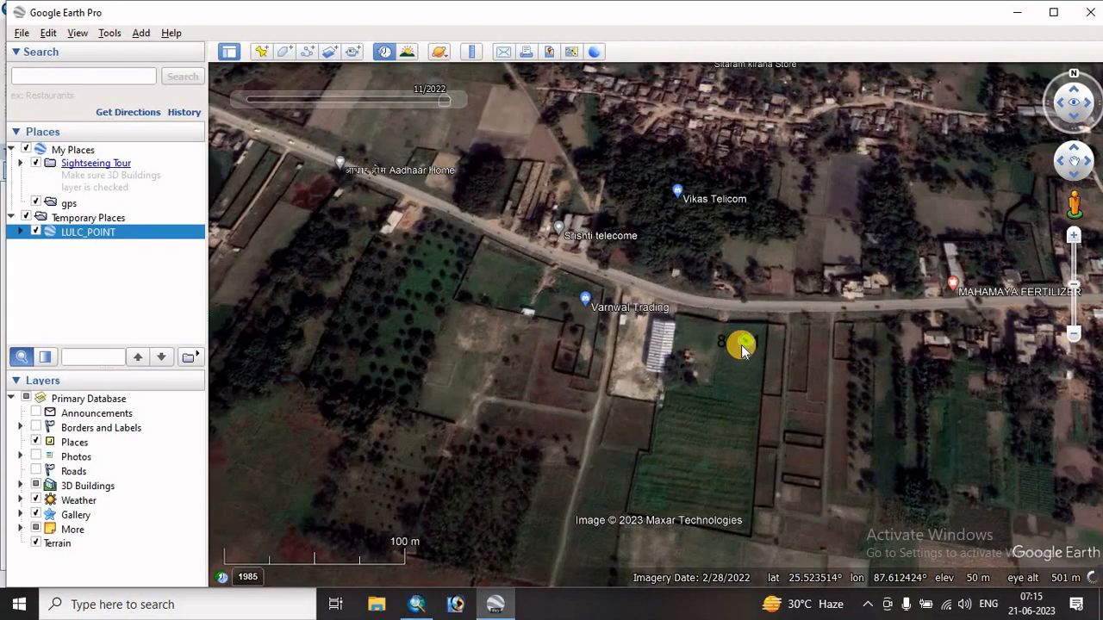
pyautogui.click(416, 604)
pyautogui.scroll(-11, 588, 418)
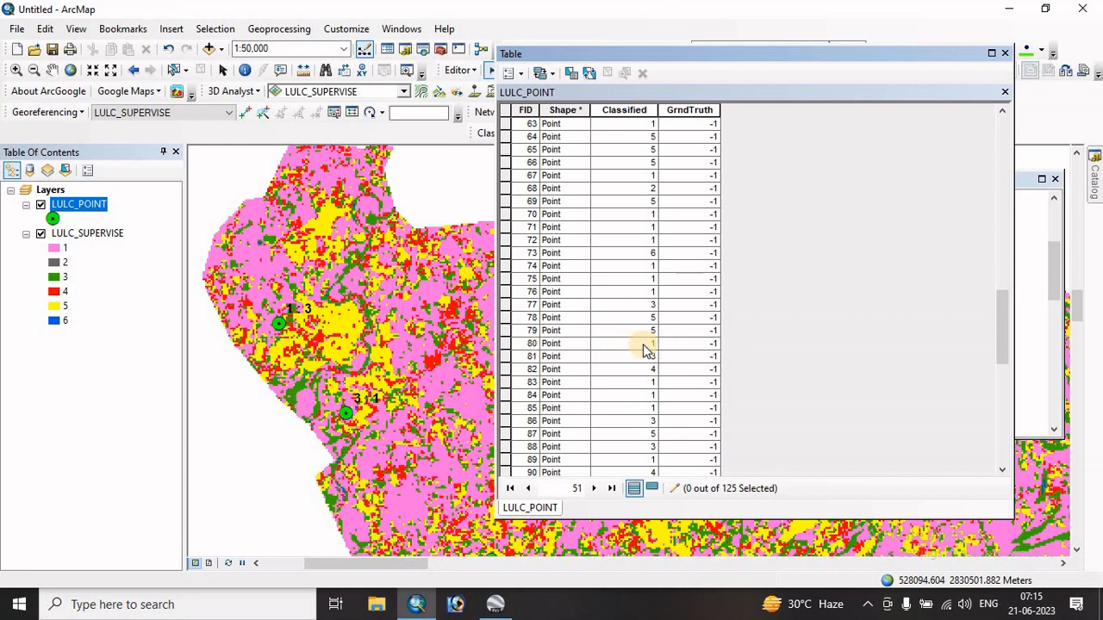
pyautogui.click(689, 344)
pyautogui.press('BackSpace')
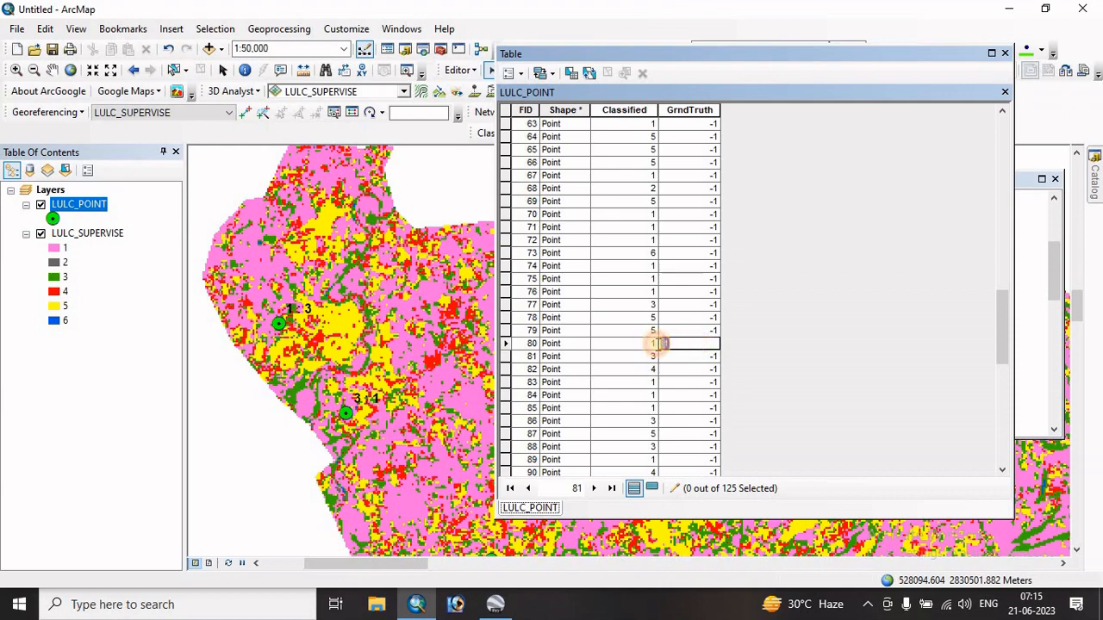
pyautogui.write('5')
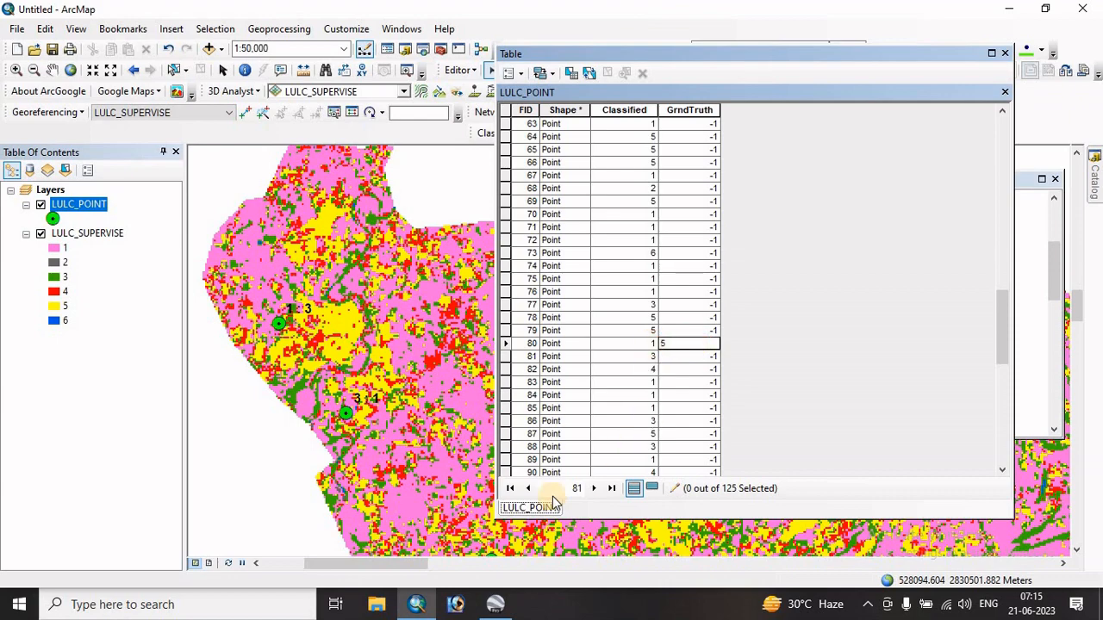
# - Recheck the area around point 80 in Google Earth Pro, return to ArcMap, save the LULC_POINT edits and stop editing
pyautogui.click(498, 606)
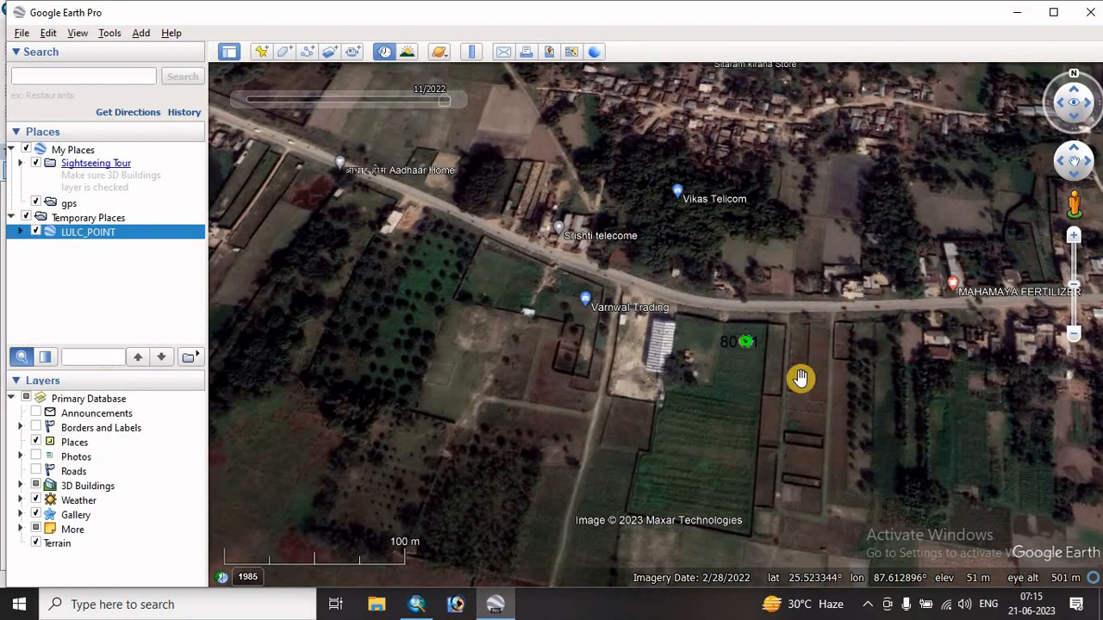
pyautogui.scroll(-3, 801, 376)
pyautogui.scroll(-3, 800, 376)
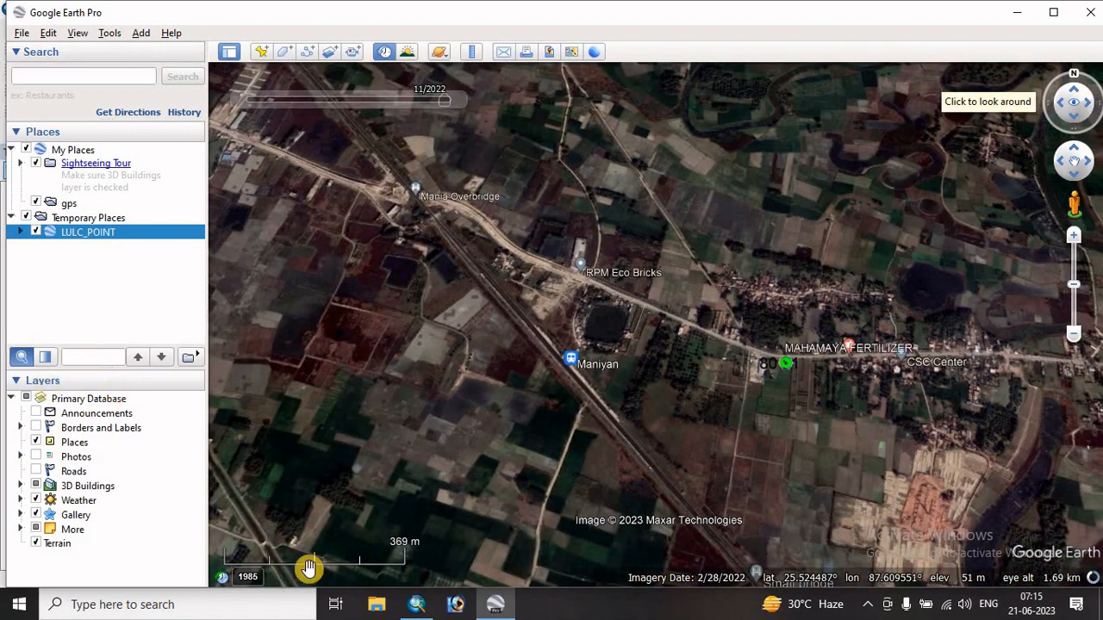
pyautogui.click(417, 606)
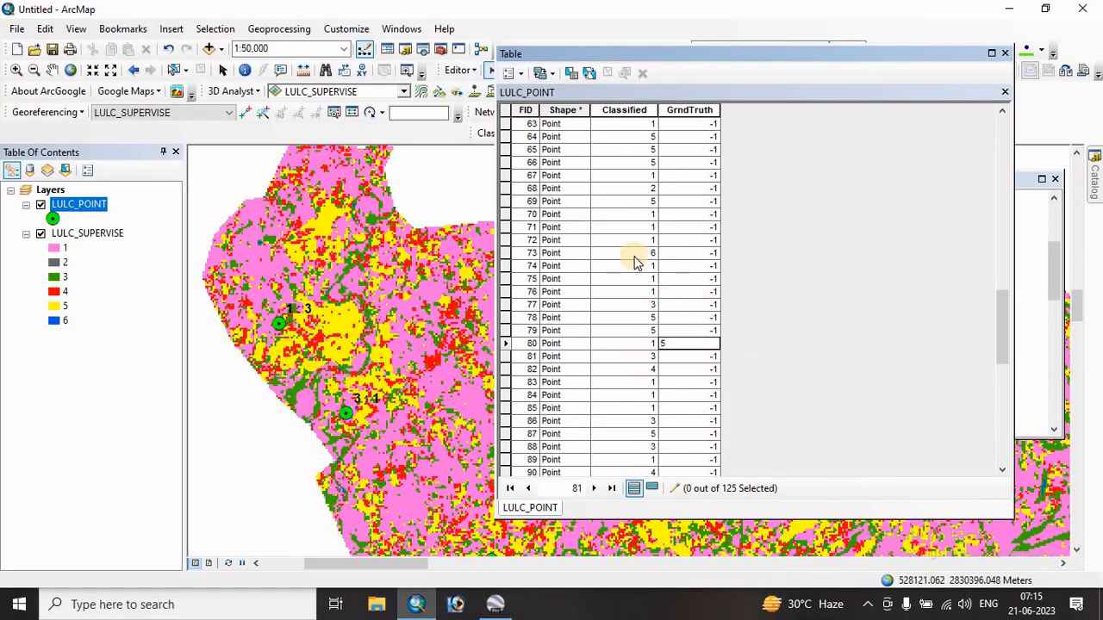
pyautogui.click(458, 70)
pyautogui.click(486, 127)
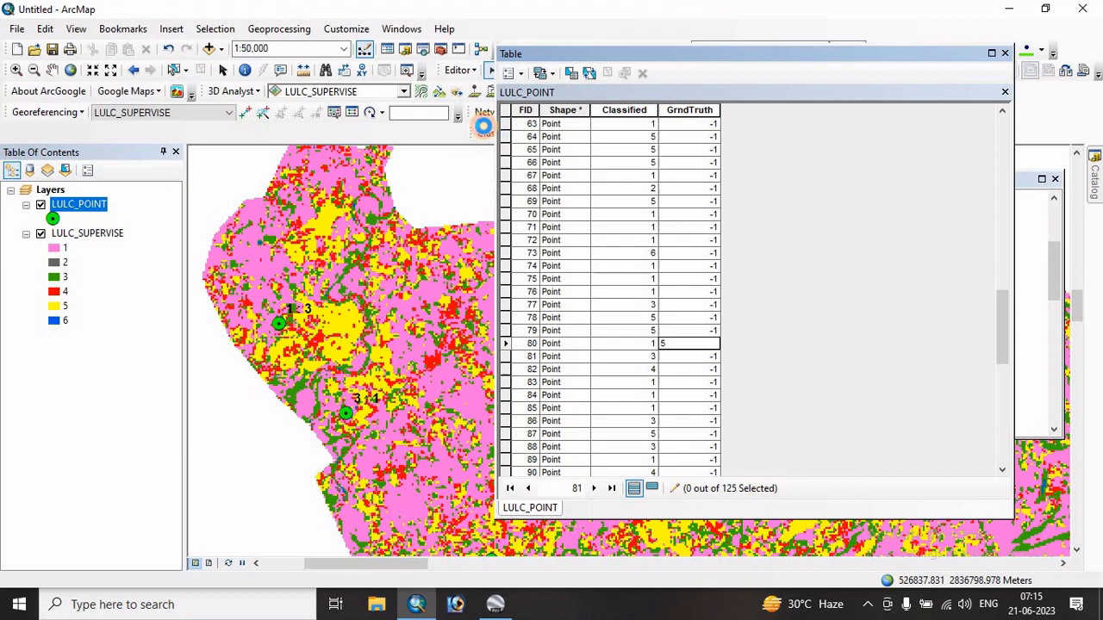
pyautogui.click(458, 69)
pyautogui.click(481, 105)
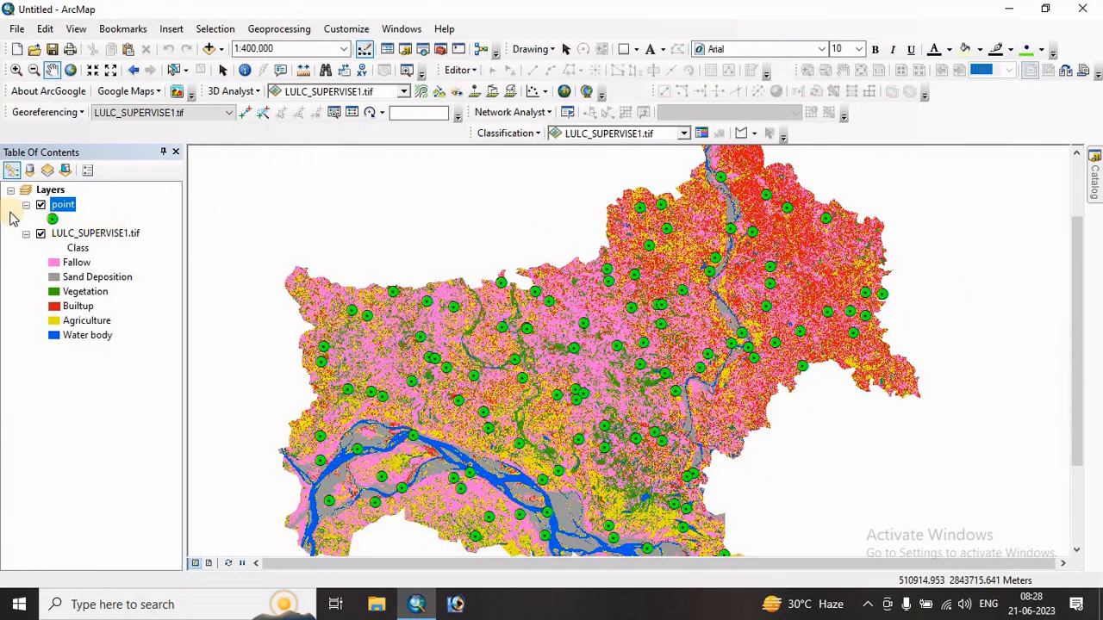
# - Review the Classified and GrndTruth values in the point layer's attribute table and close the table
pyautogui.click(79, 207)
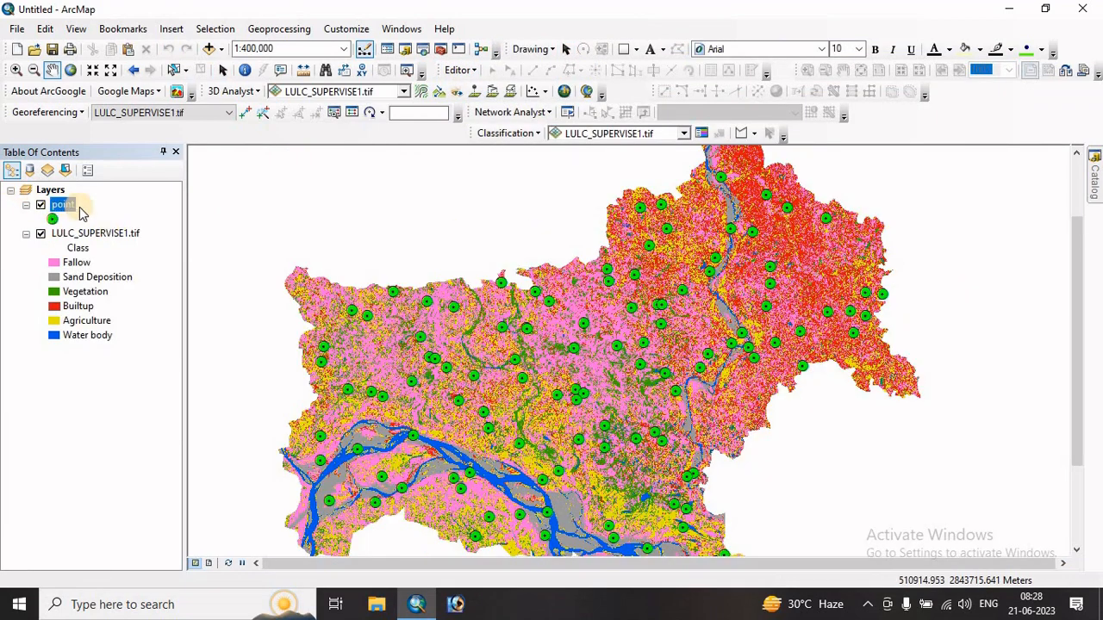
pyautogui.rightClick(62, 211)
pyautogui.click(103, 252)
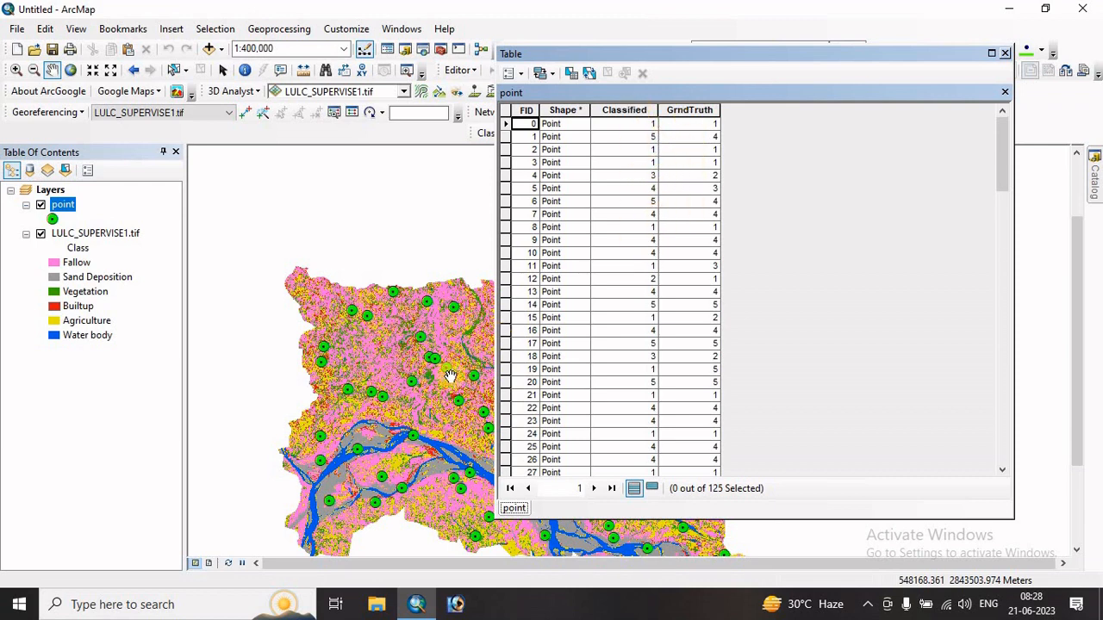
pyautogui.click(450, 74)
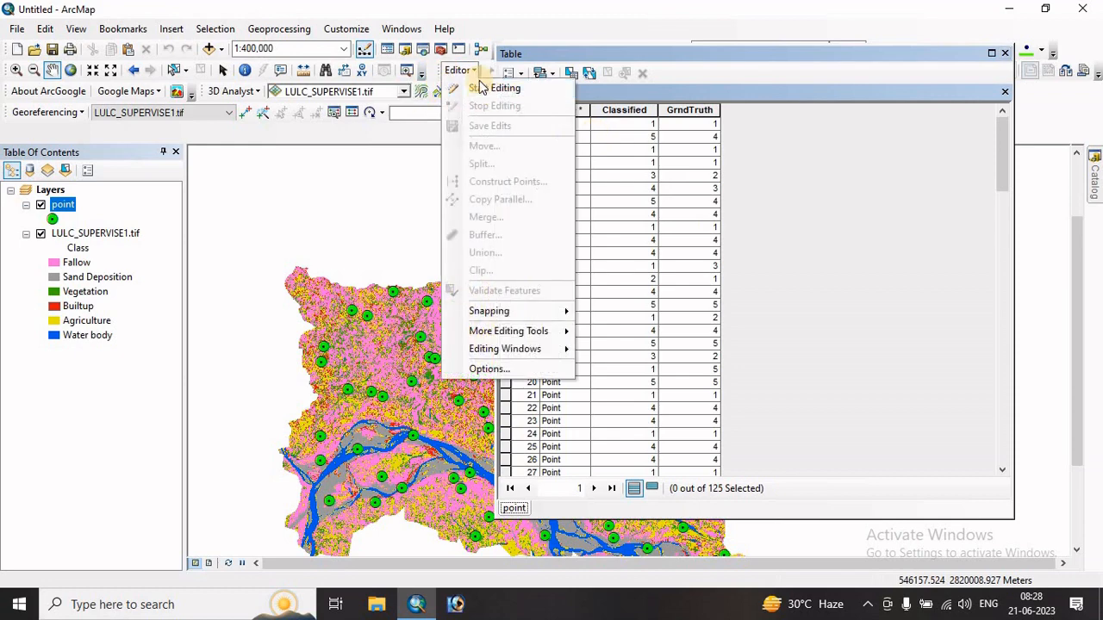
pyautogui.click(1006, 57)
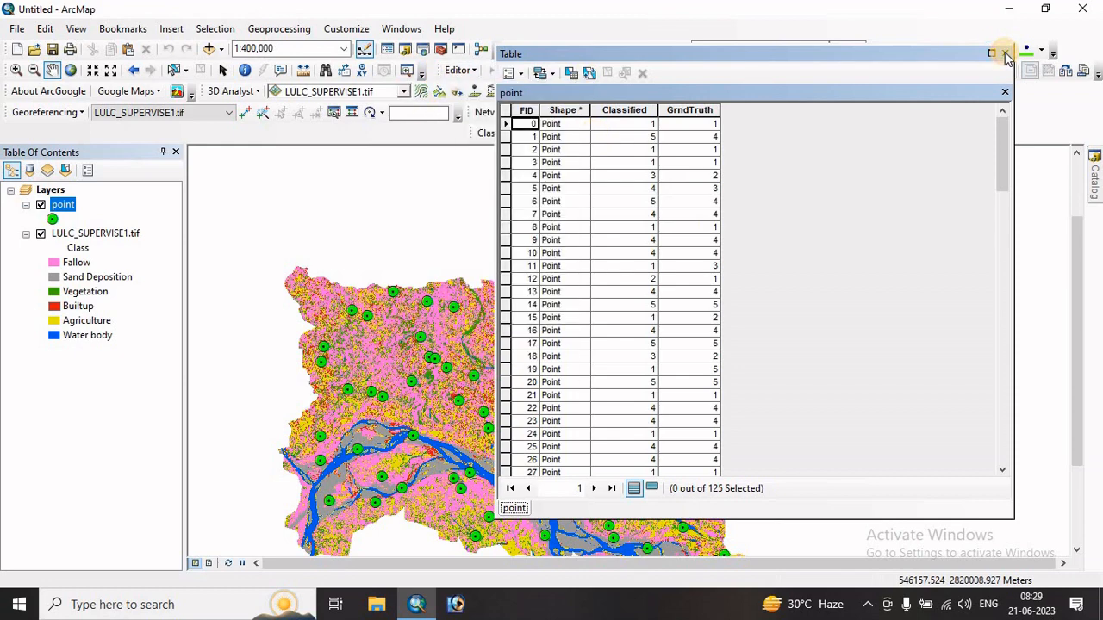
pyautogui.click(1006, 57)
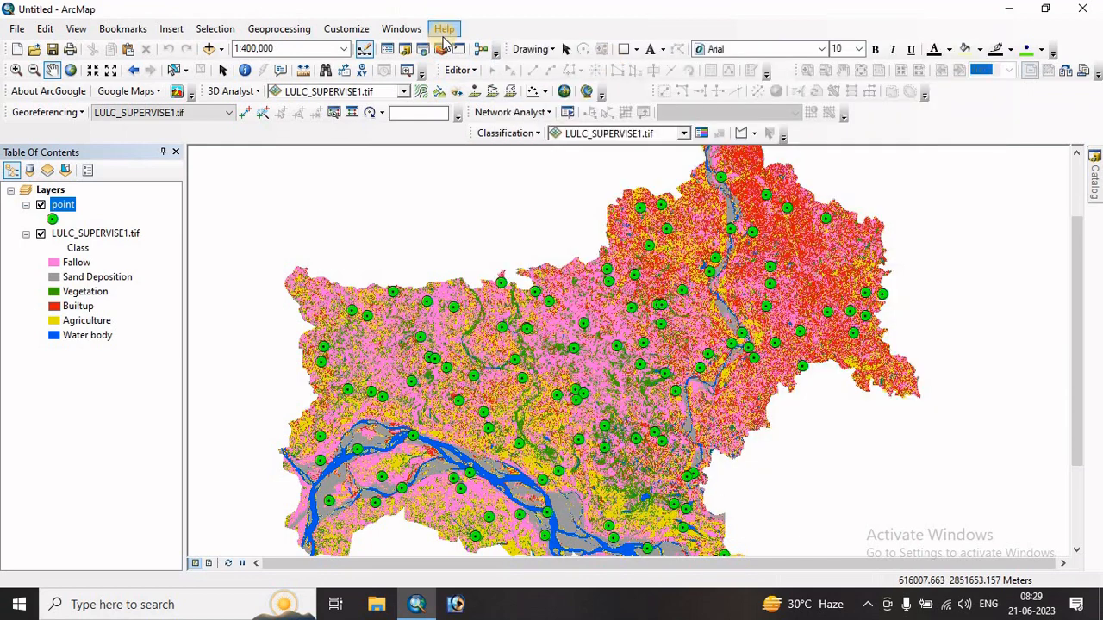
# - Open the Compute Confusion Matrix tool from Segmentation and Classification and set point as the input accuracy assessment points
pyautogui.click(439, 50)
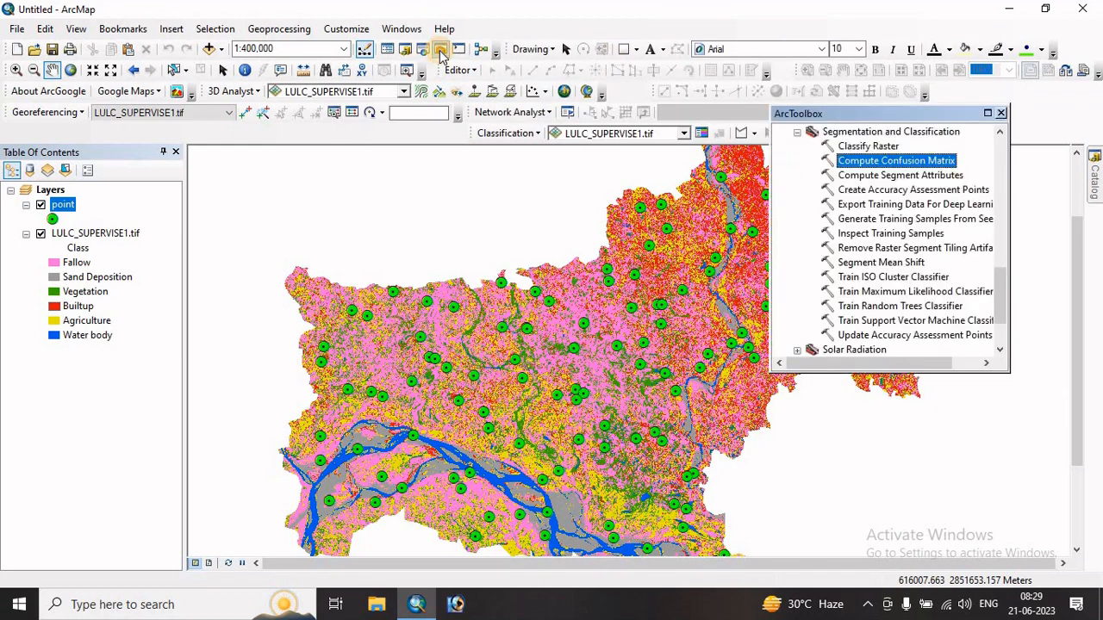
pyautogui.scroll(3, 892, 182)
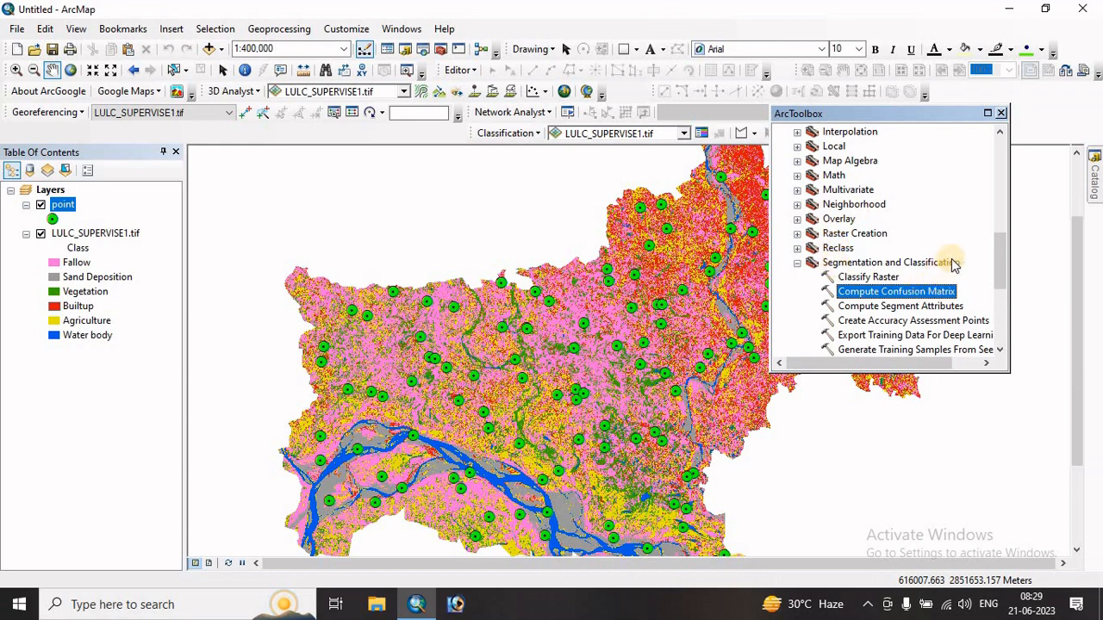
pyautogui.scroll(-1, 954, 263)
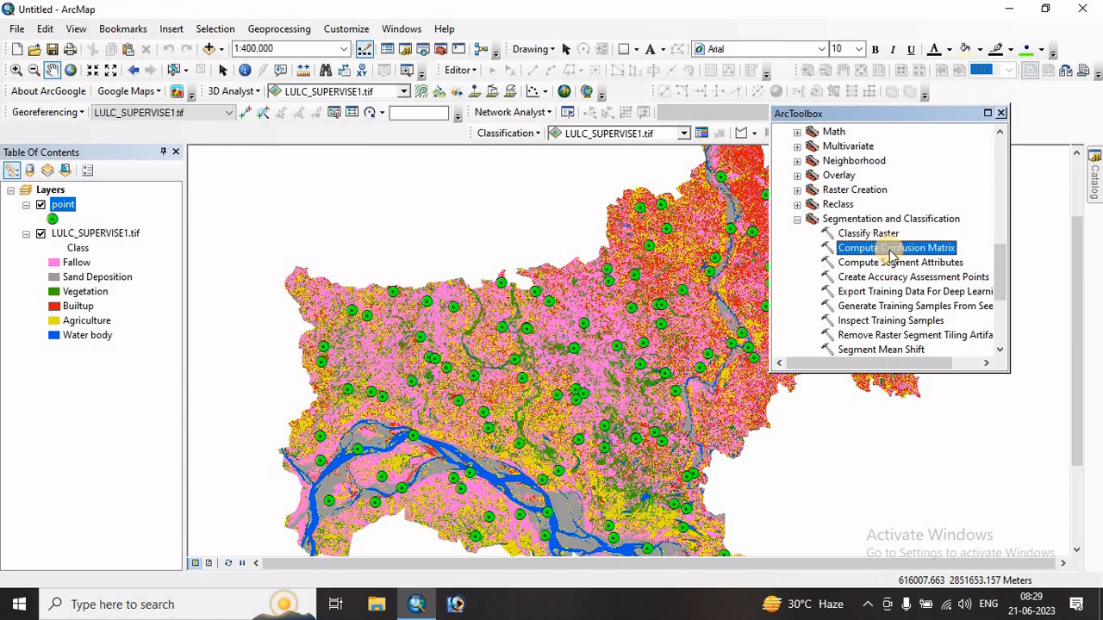
pyautogui.doubleClick(892, 250)
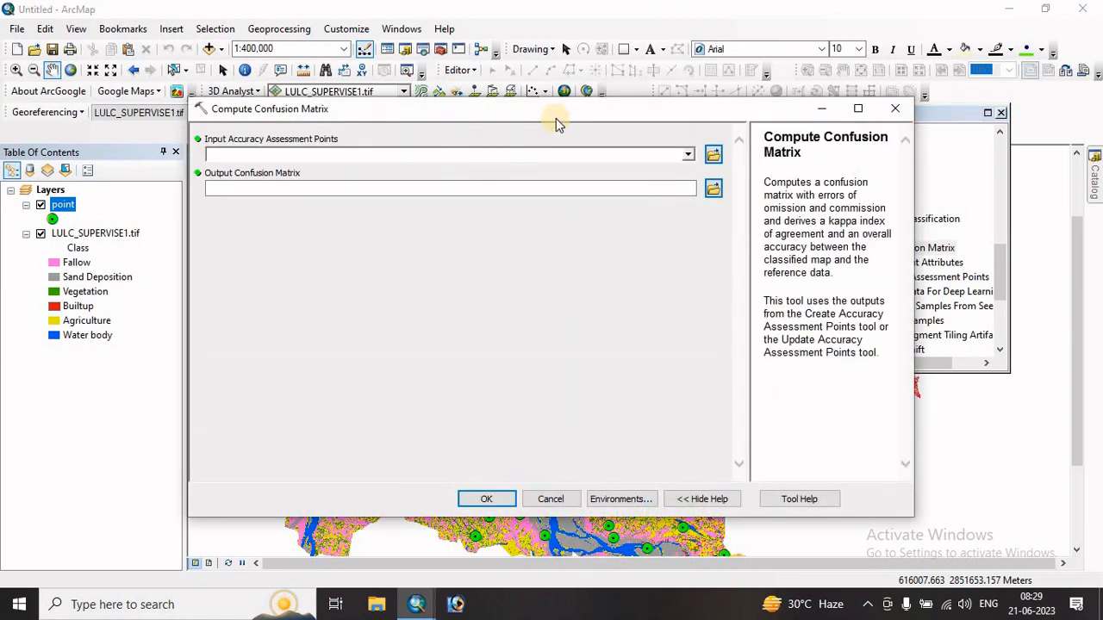
pyautogui.moveTo(598, 111); pyautogui.dragTo(657, 111)
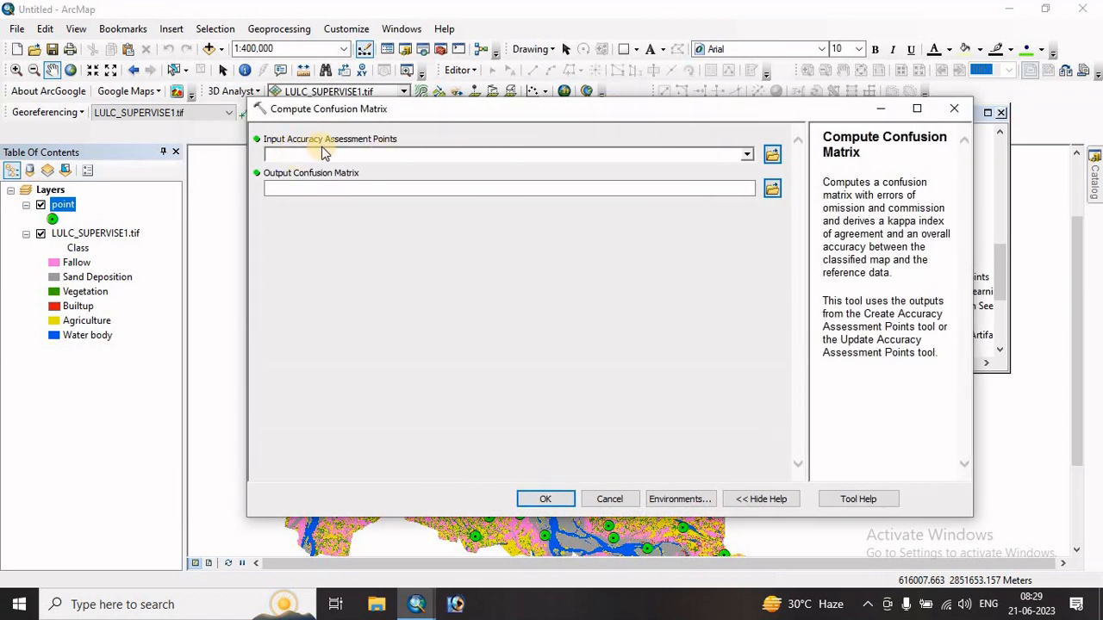
pyautogui.click(747, 155)
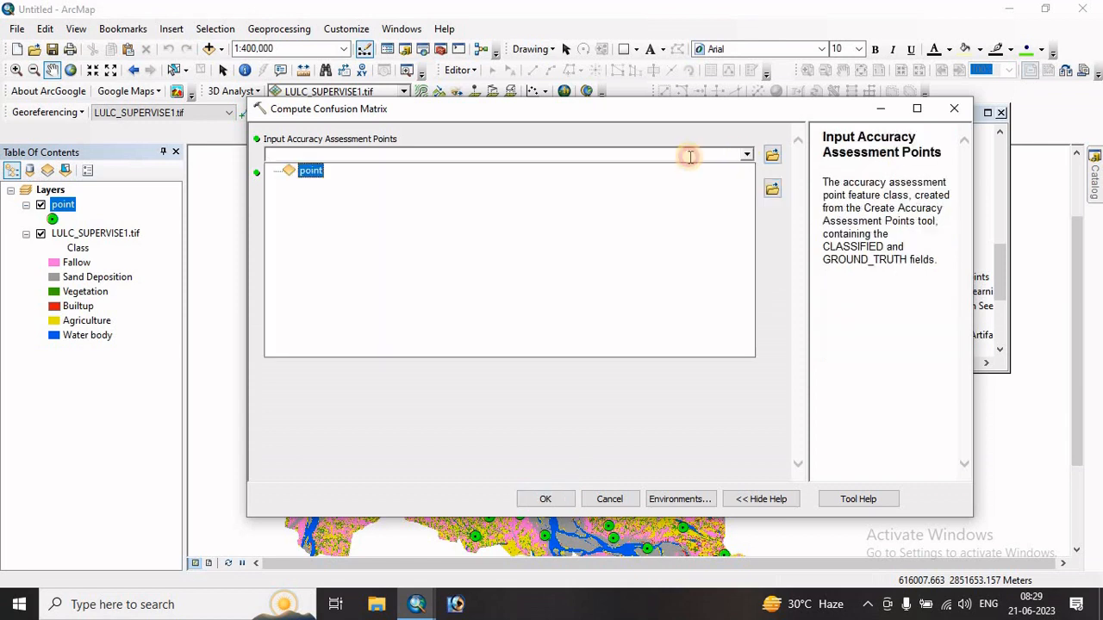
pyautogui.click(312, 173)
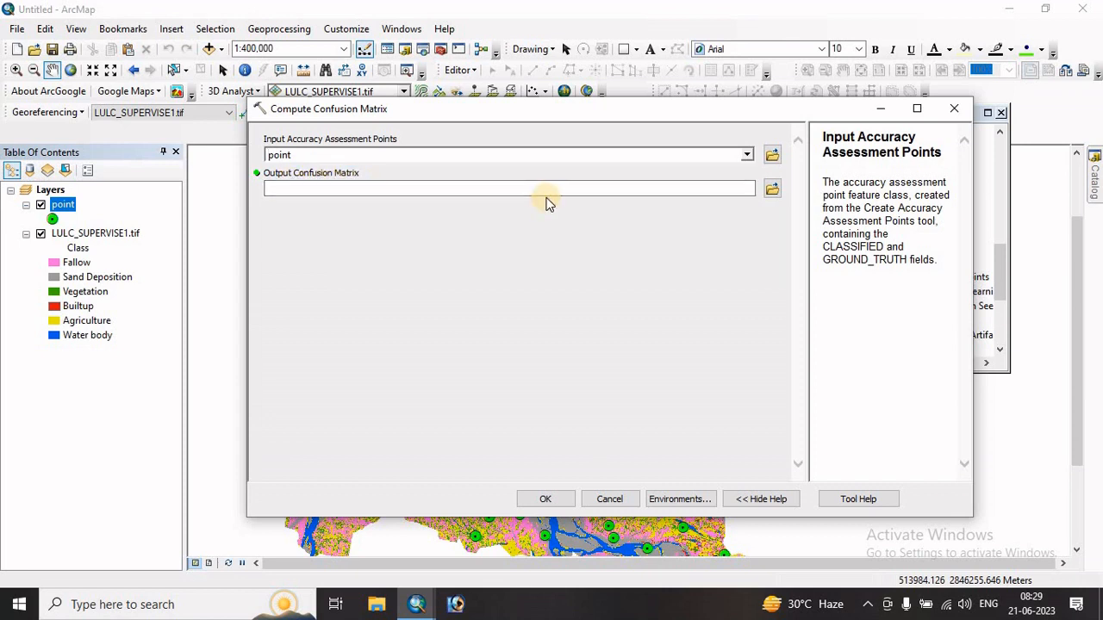
# - Browse to the ADRIT folder in E:\Practical for the output confusion matrix and create a new file geodatabase there
pyautogui.click(773, 190)
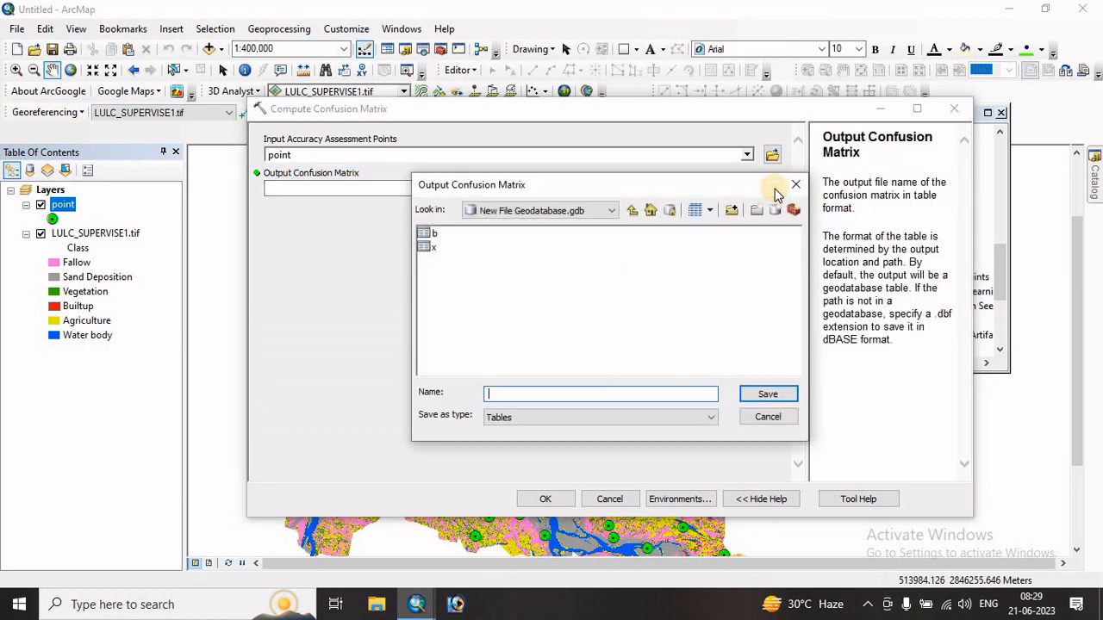
pyautogui.click(632, 211)
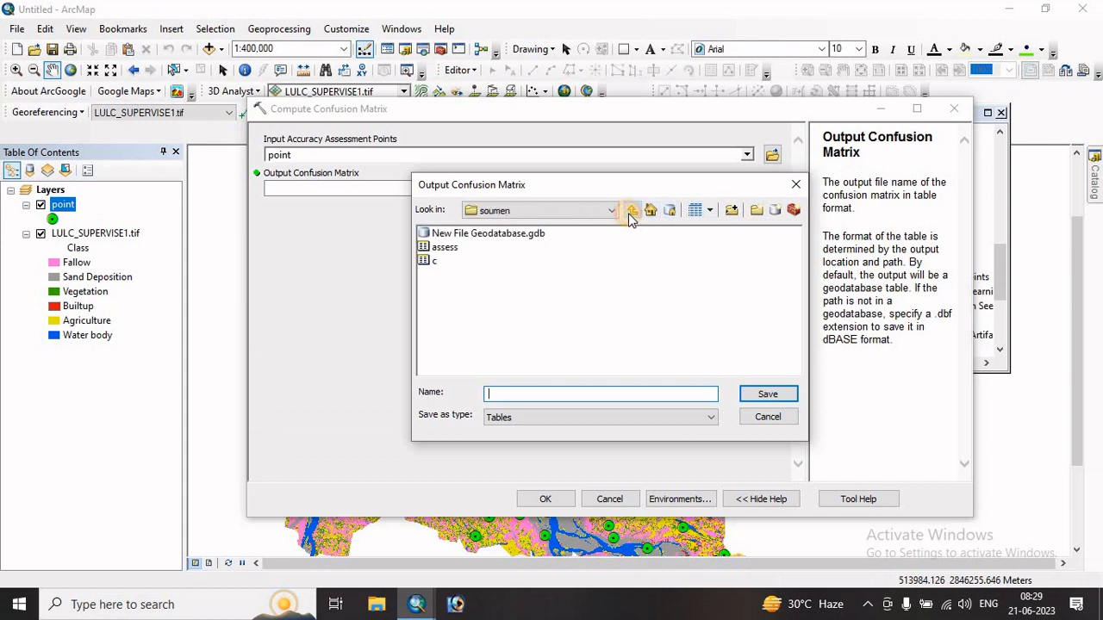
pyautogui.click(630, 212)
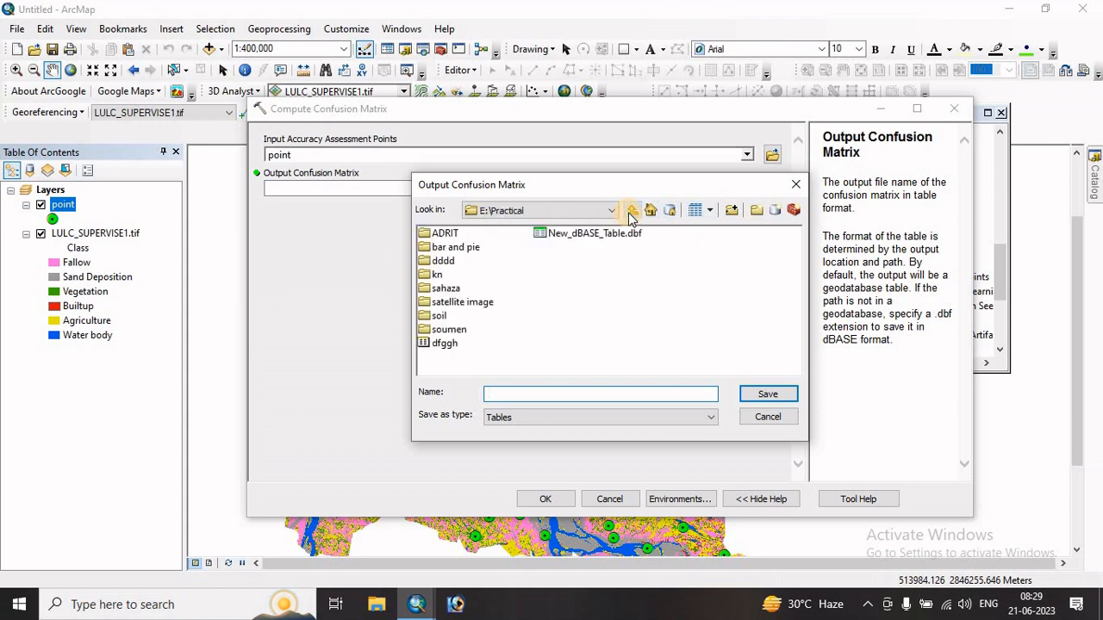
pyautogui.doubleClick(444, 233)
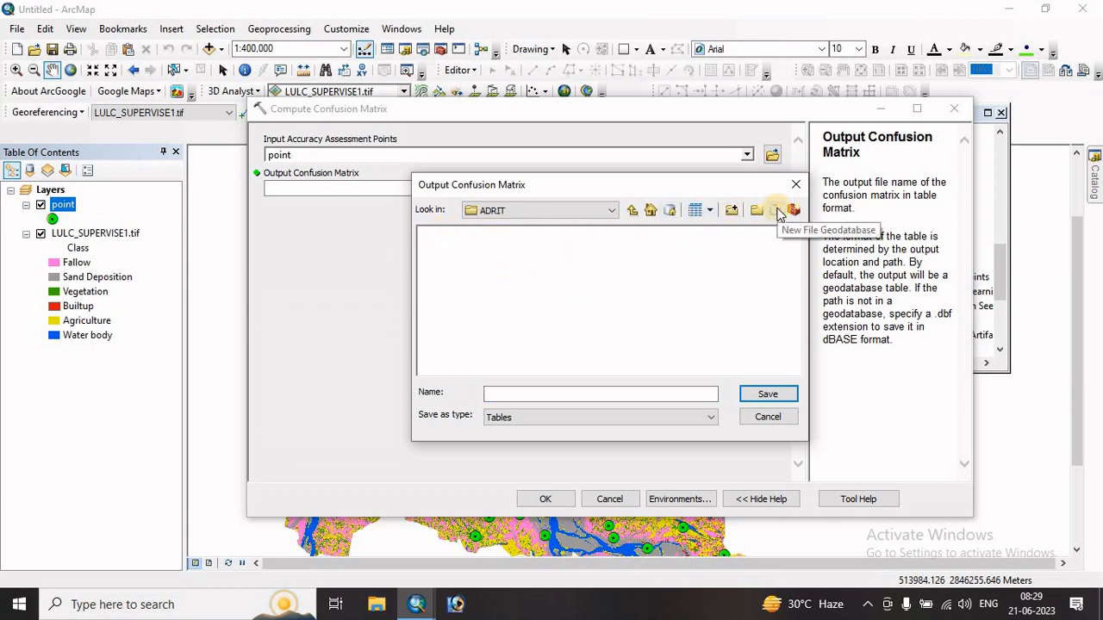
pyautogui.click(774, 210)
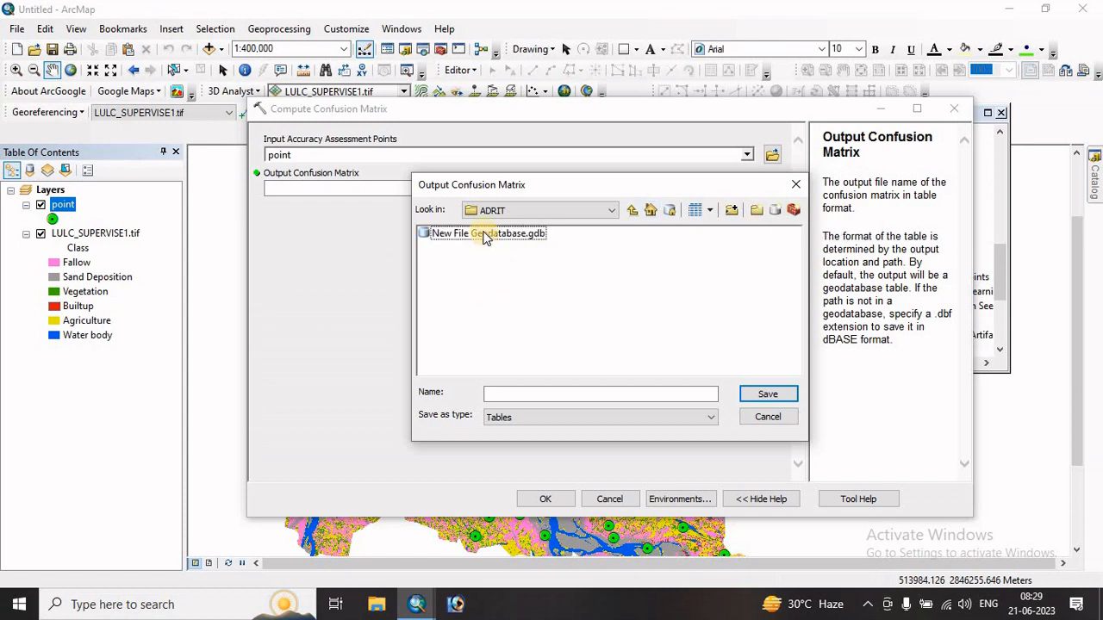
# - Name the output confusion matrix table as inside the new file geodatabase and run the Compute Confusion Matrix tool
pyautogui.doubleClick(488, 235)
pyautogui.click(510, 393)
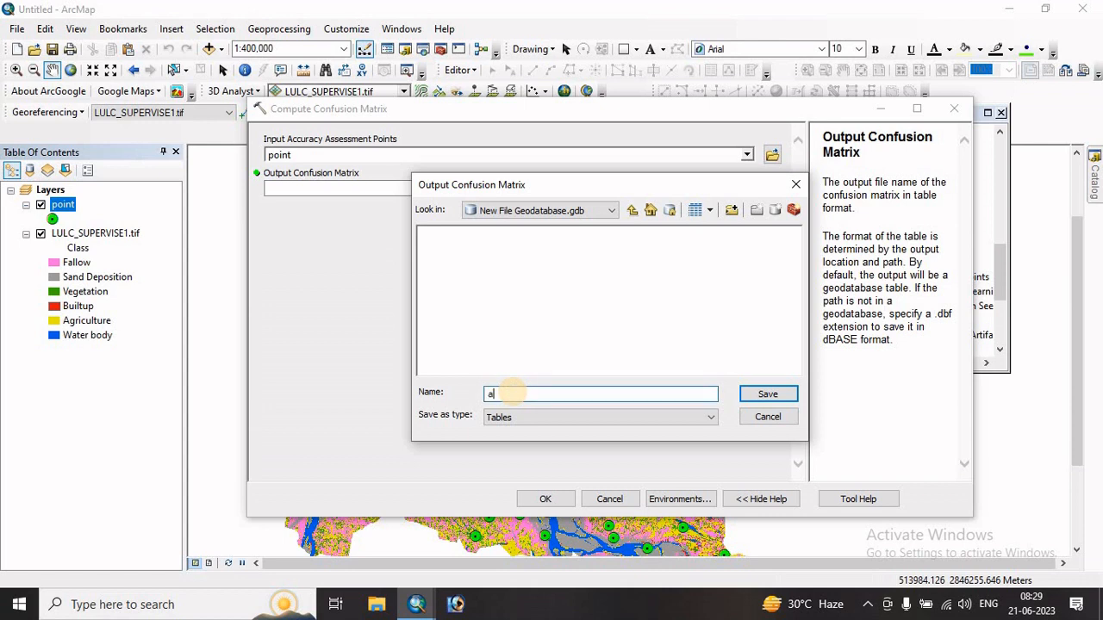
pyautogui.click(768, 395)
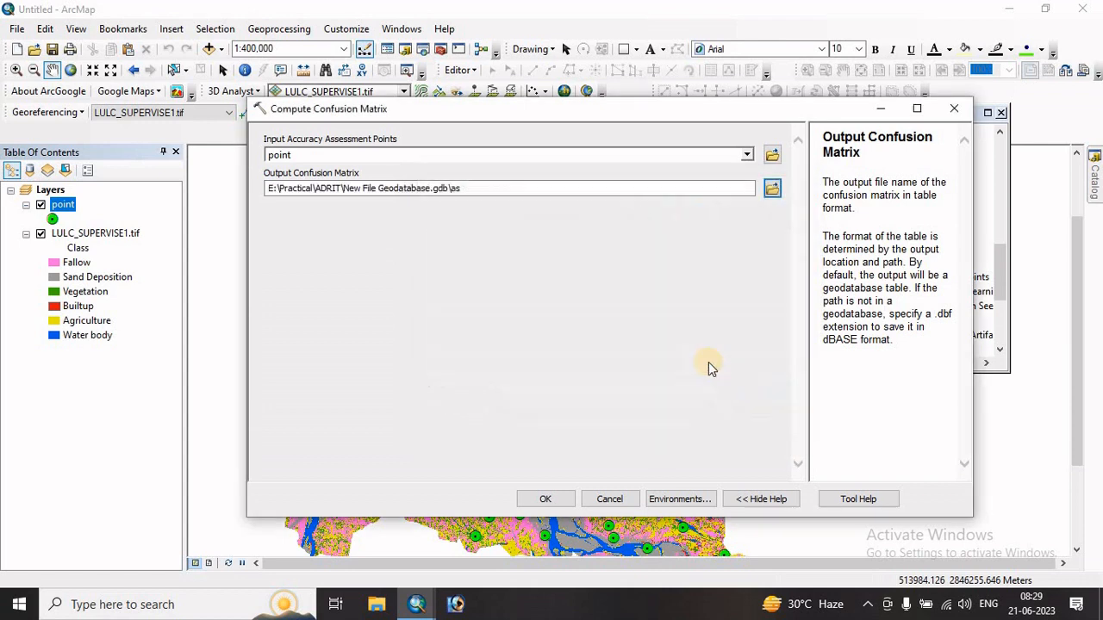
pyautogui.click(546, 500)
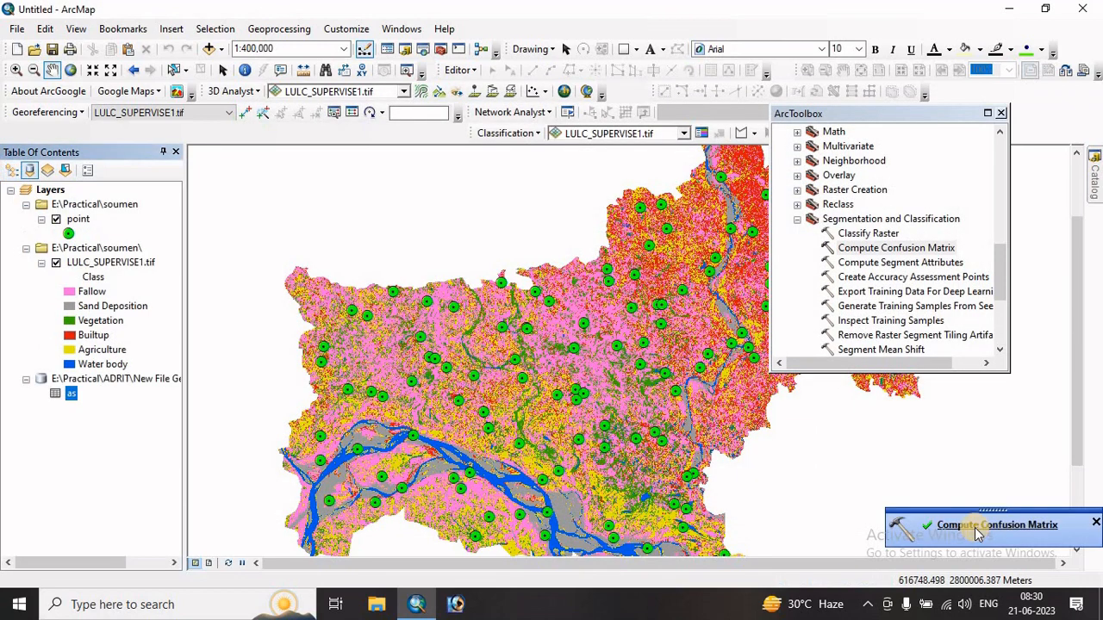
# - Open the as confusion matrix table and examine its class values, totals, user and producer accuracies and Kappa
pyautogui.rightClick(72, 398)
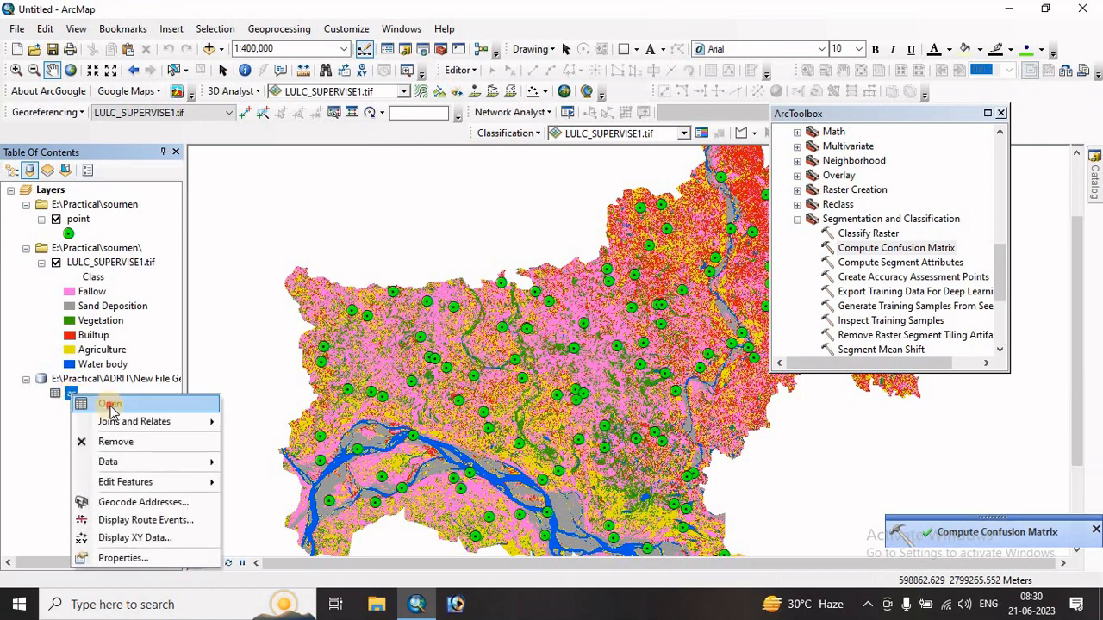
pyautogui.click(108, 405)
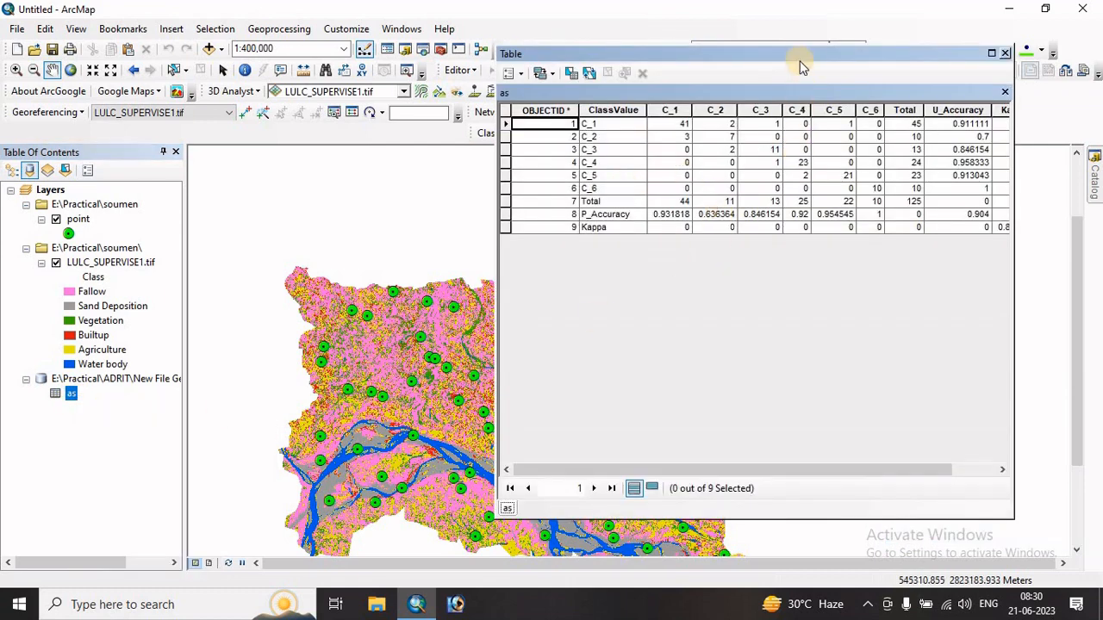
pyautogui.moveTo(767, 65); pyautogui.dragTo(712, 90)
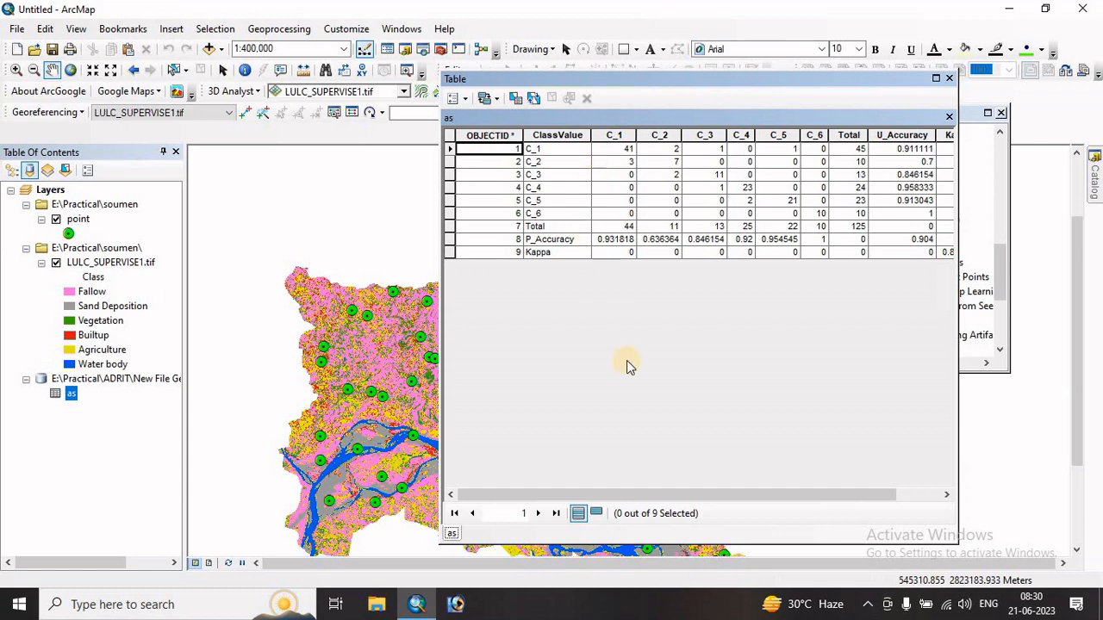
pyautogui.moveTo(626, 495); pyautogui.dragTo(693, 494)
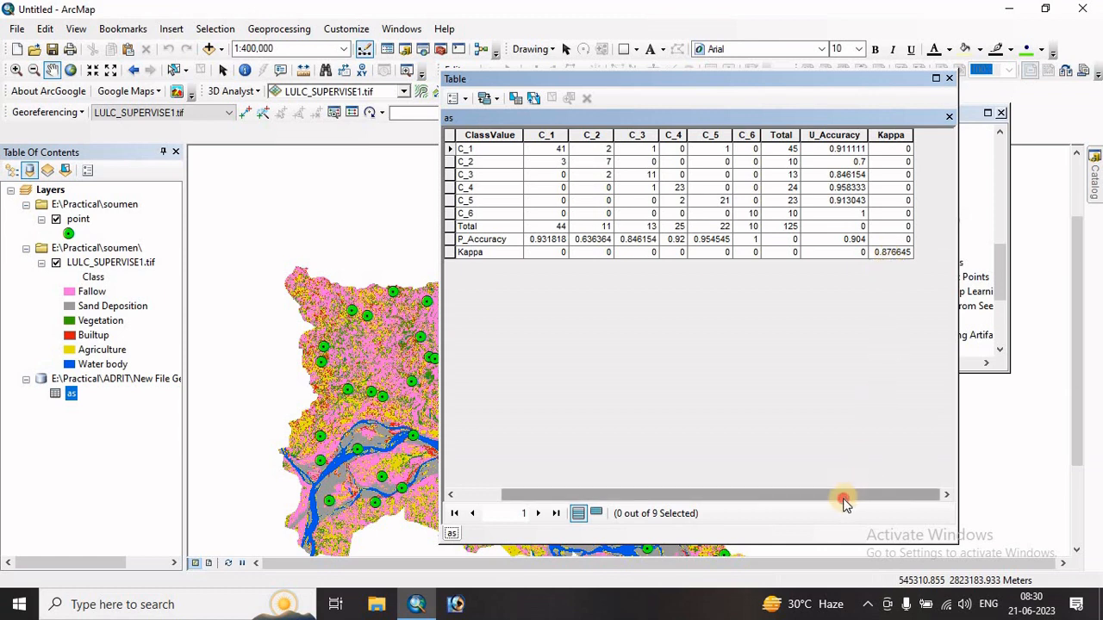
pyautogui.moveTo(844, 494); pyautogui.dragTo(783, 500)
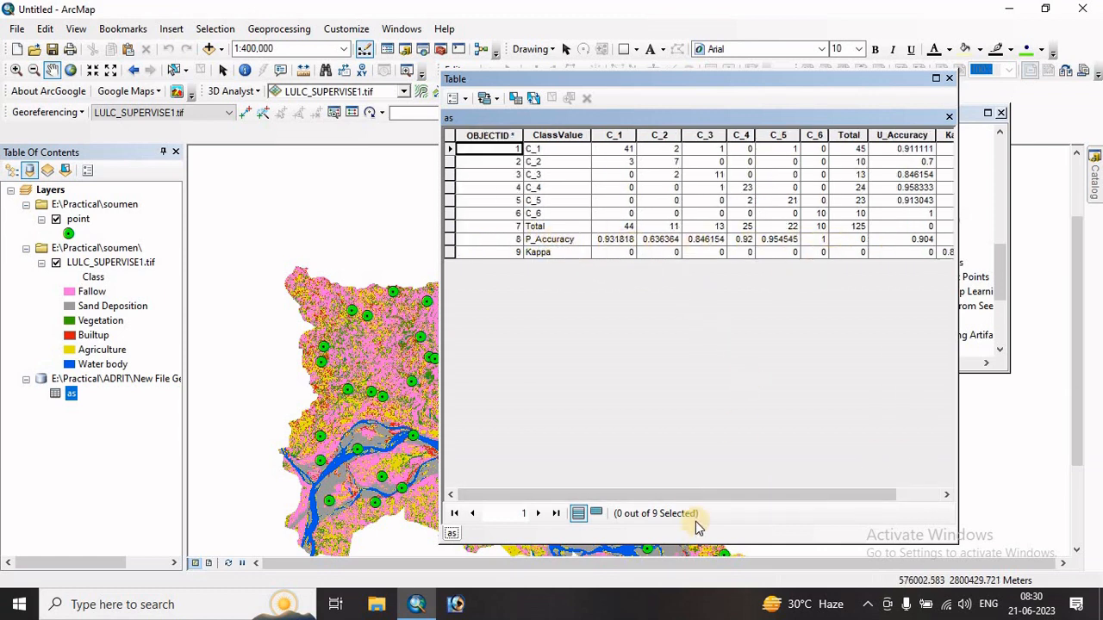
pyautogui.moveTo(692, 498)
pyautogui.mouseDown()
pyautogui.moveTo(736, 500)
pyautogui.moveTo(681, 492)
pyautogui.mouseUp()
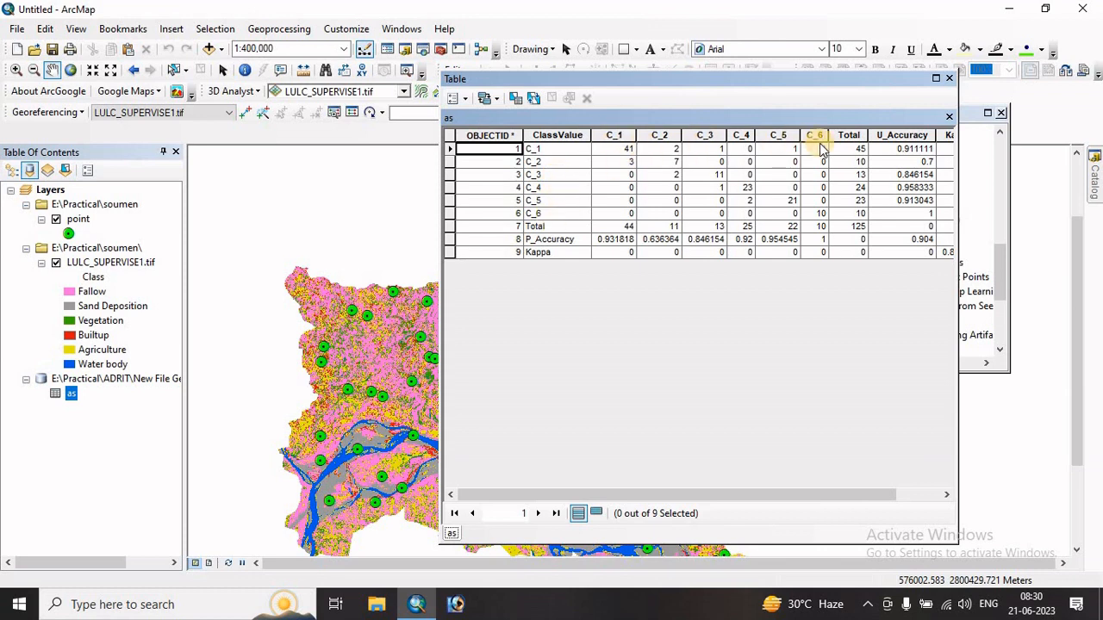
pyautogui.moveTo(778, 497); pyautogui.dragTo(830, 497)
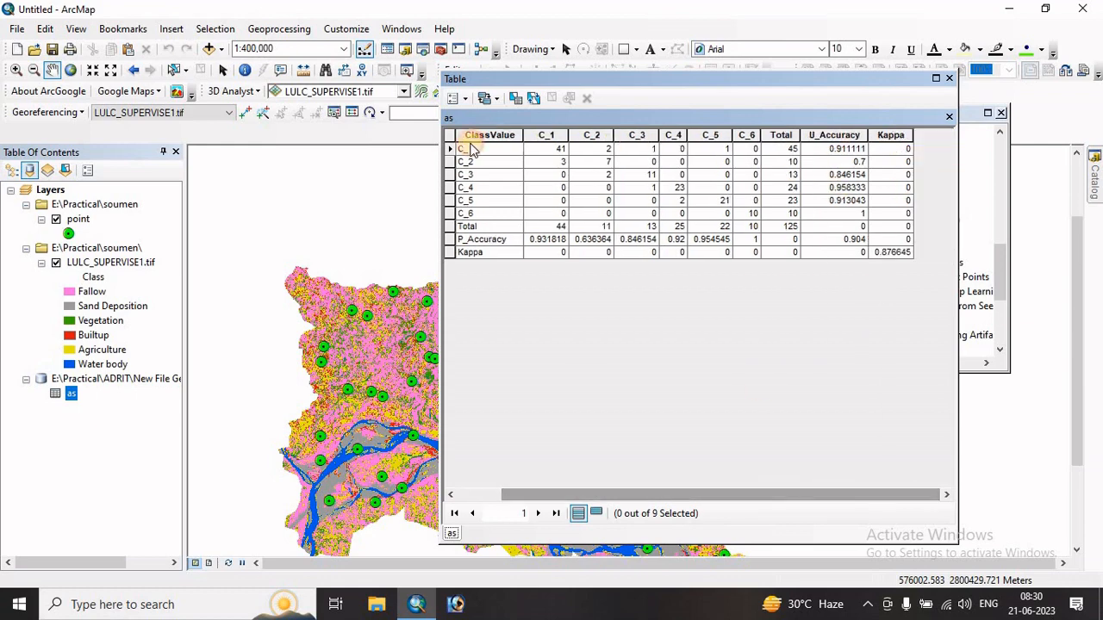
# - Select all records of the confusion matrix table and copy them
pyautogui.click(466, 99)
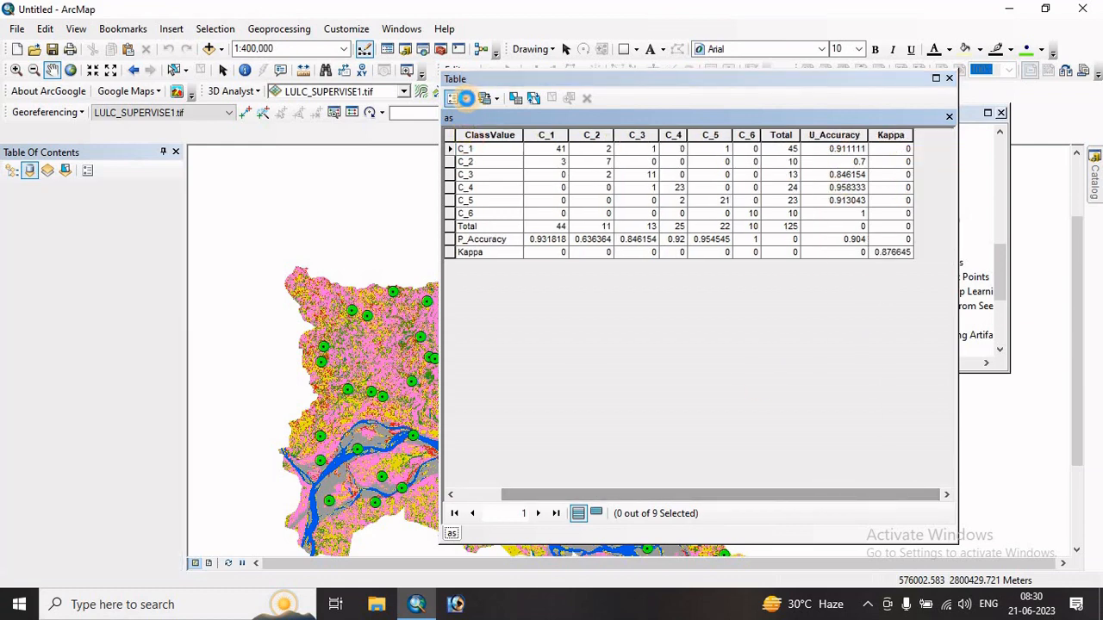
pyautogui.click(465, 99)
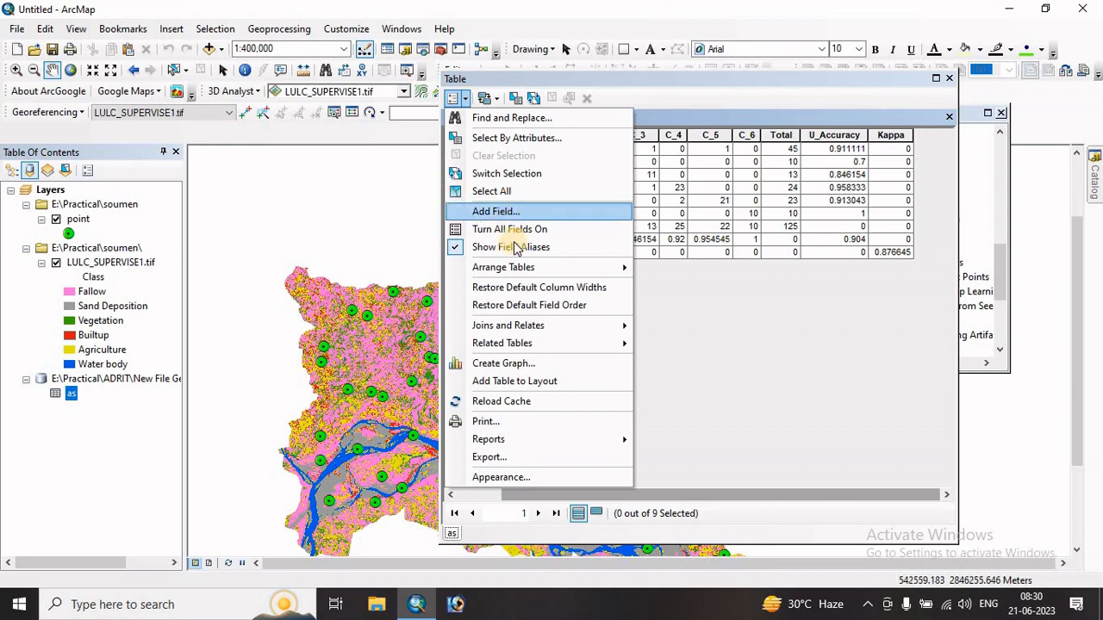
pyautogui.click(484, 193)
pyautogui.rightClick(453, 150)
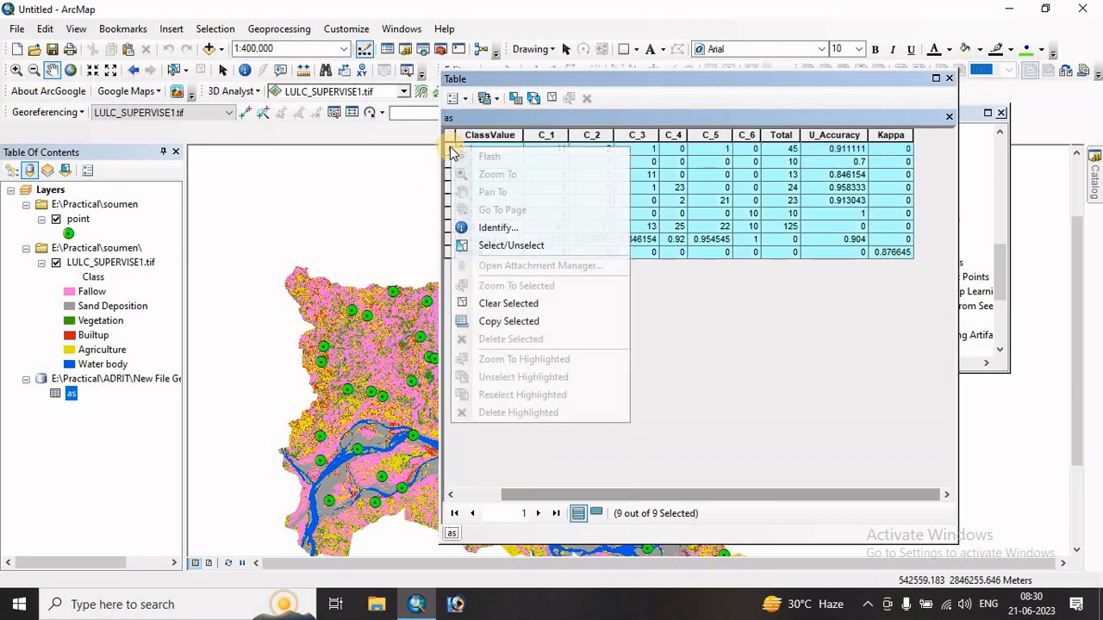
pyautogui.click(495, 321)
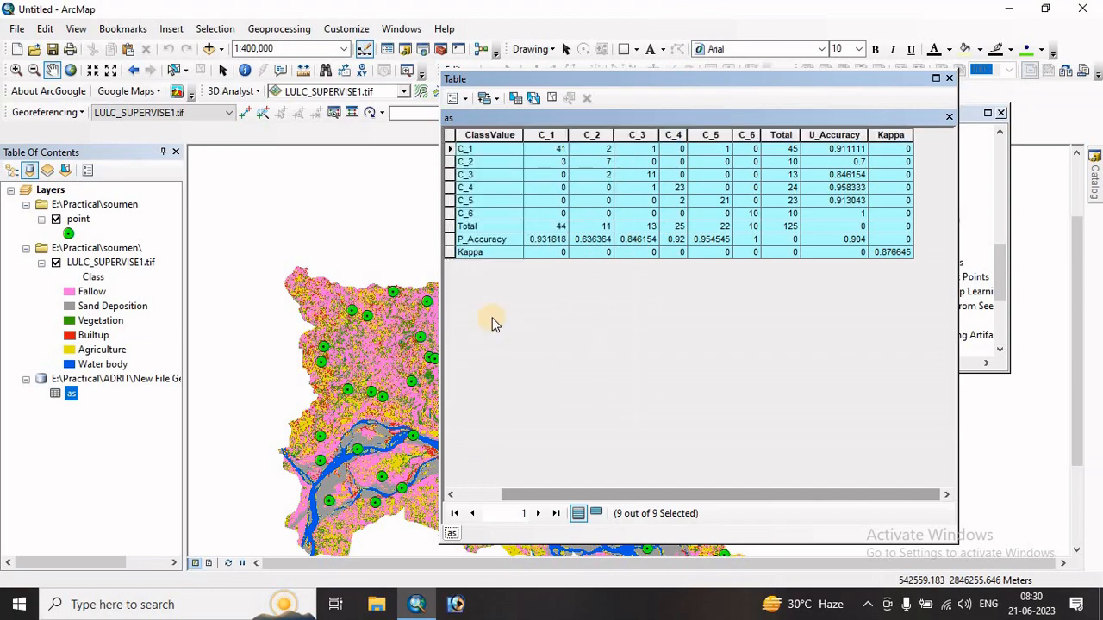
# - Paste the copied confusion matrix records into a new Microsoft Excel worksheet created on the desktop, then return to ArcMap
pyautogui.click(1009, 9)
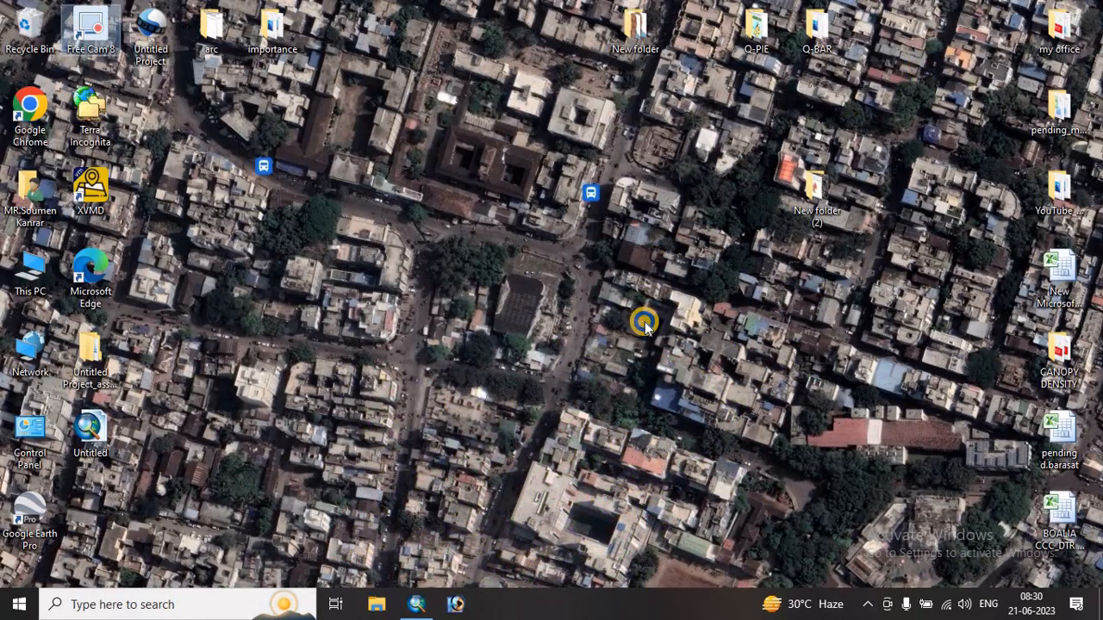
pyautogui.rightClick(605, 321)
pyautogui.doubleClick(626, 351)
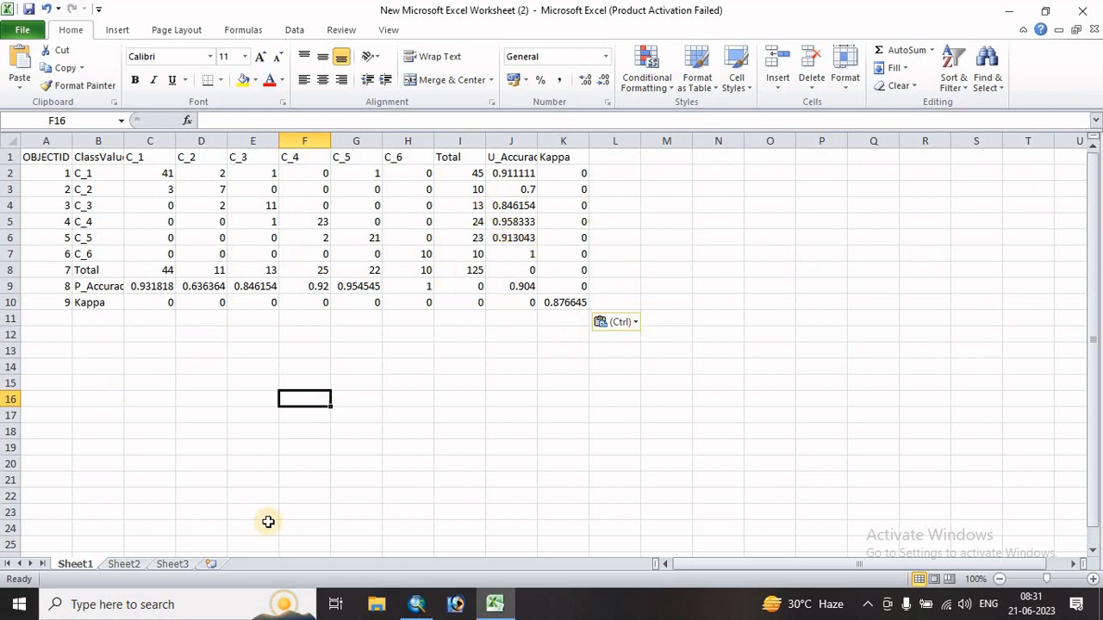
pyautogui.click(416, 604)
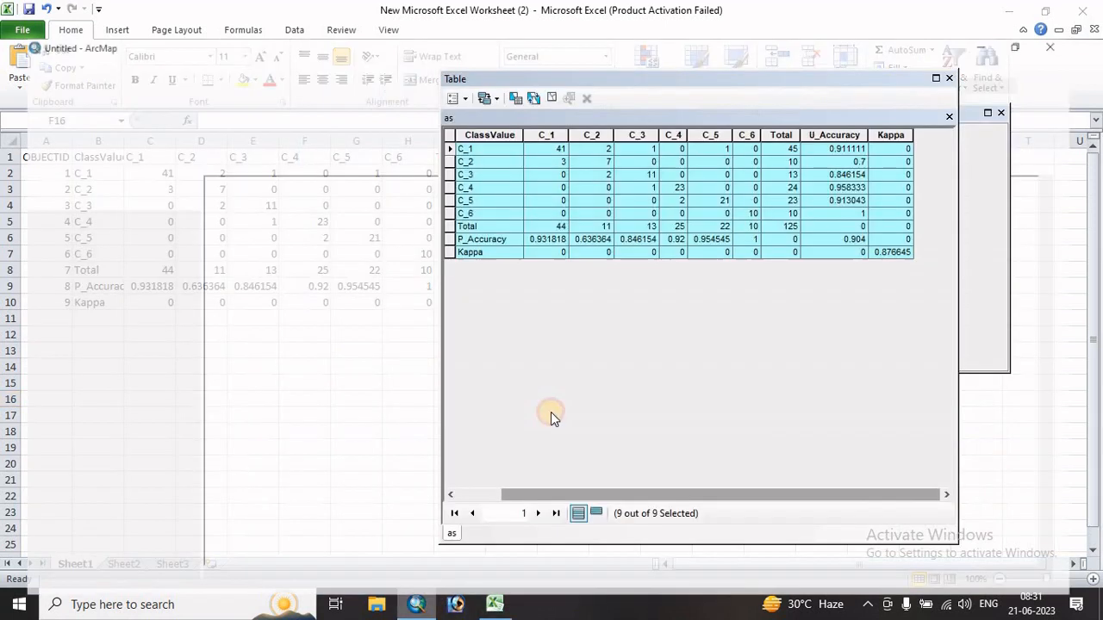